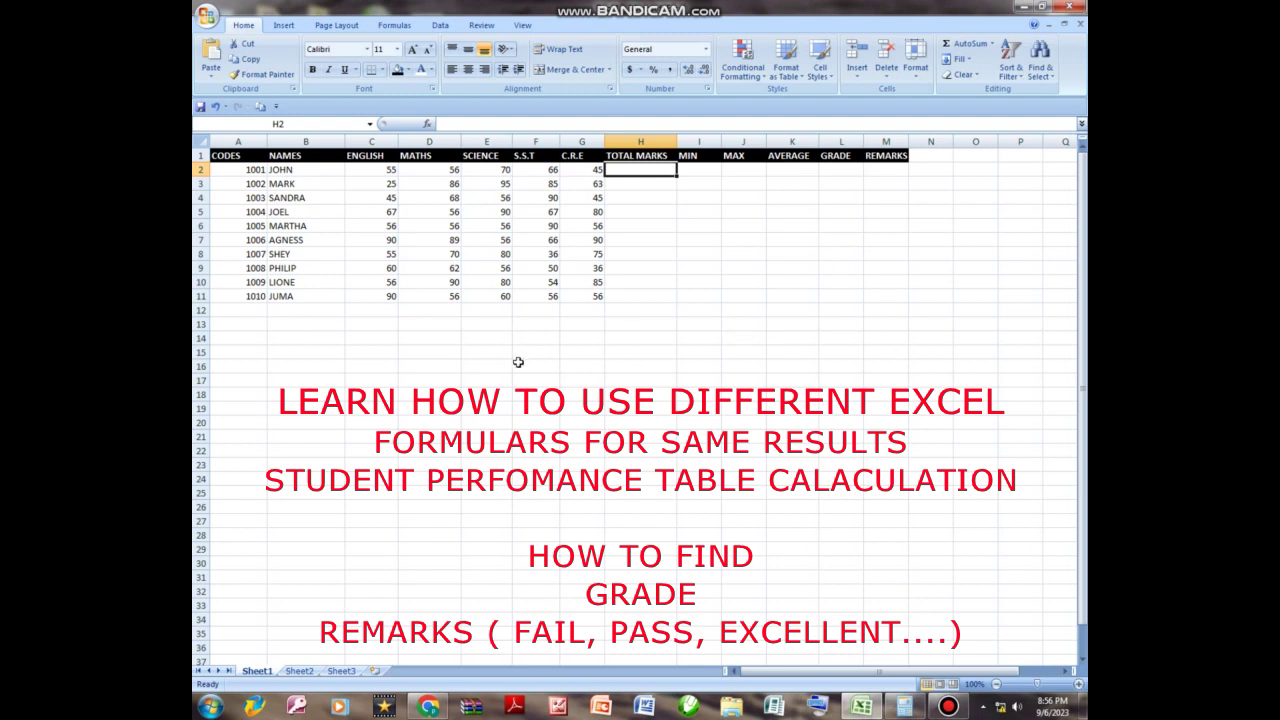
Step: Enter the sample text CELLS in cell C14 and clear the cell again
left_click(366, 343)
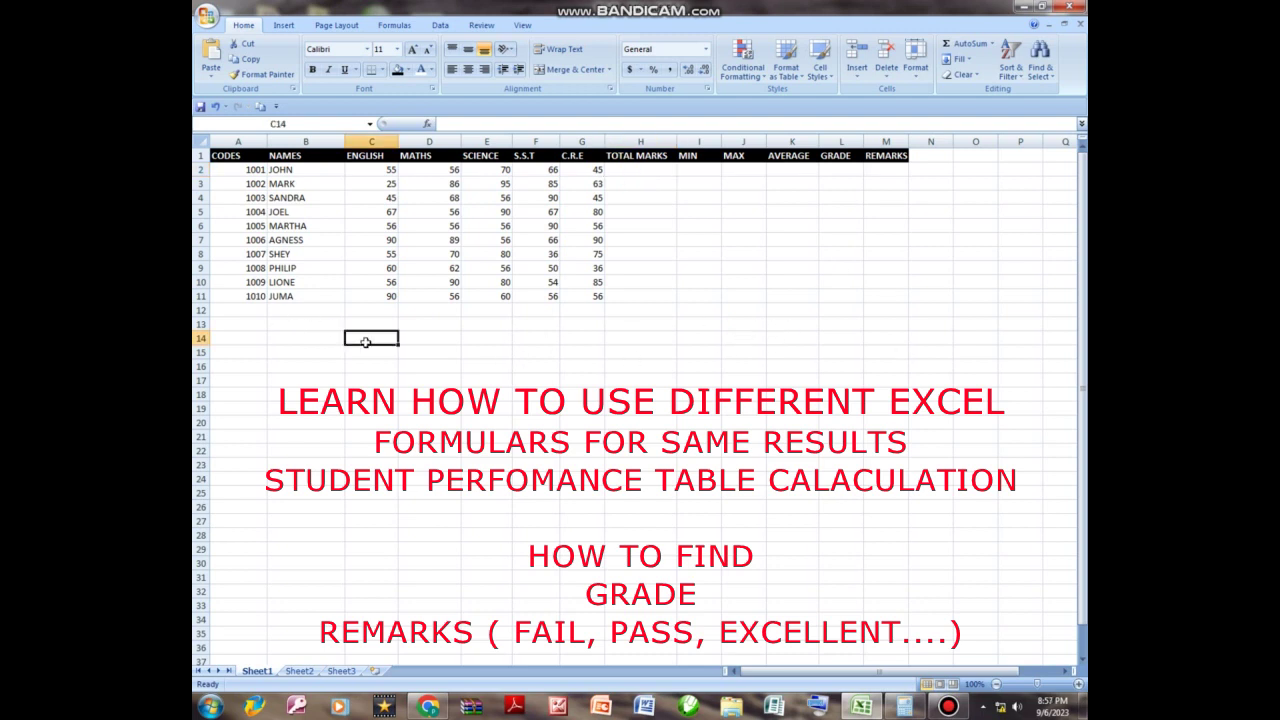
type("CE")
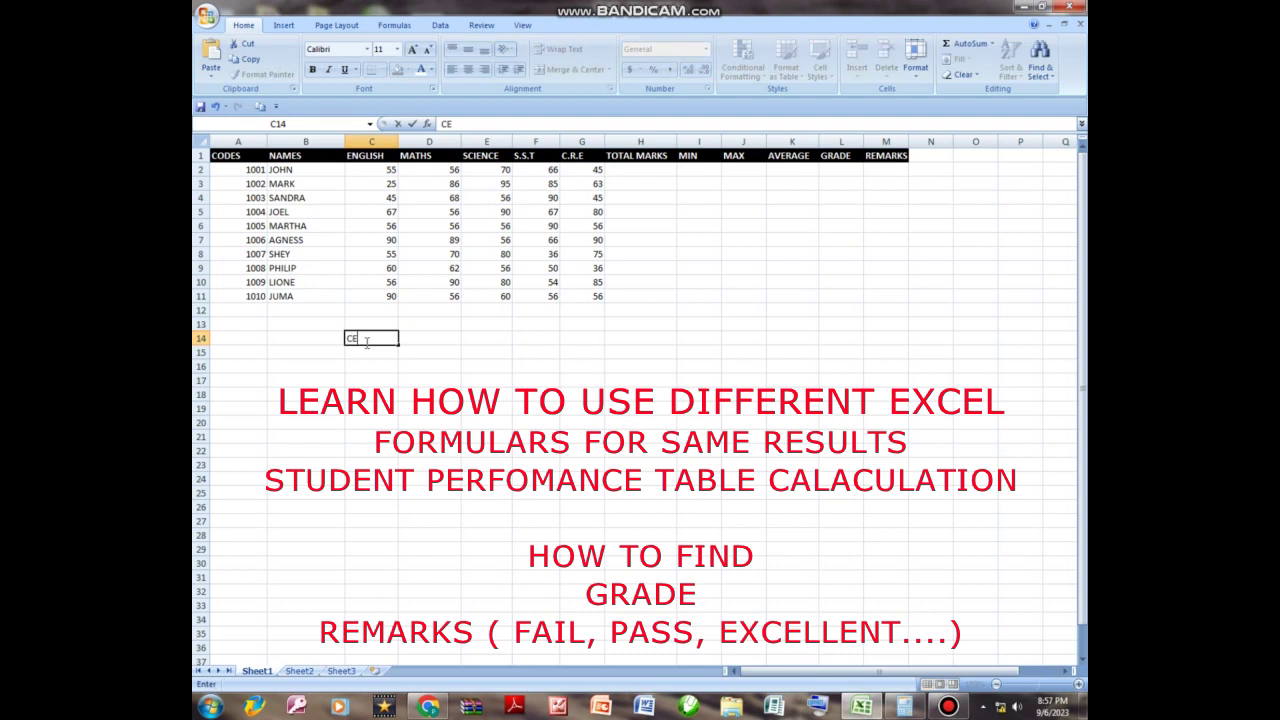
type("LLS")
left_click(408, 380)
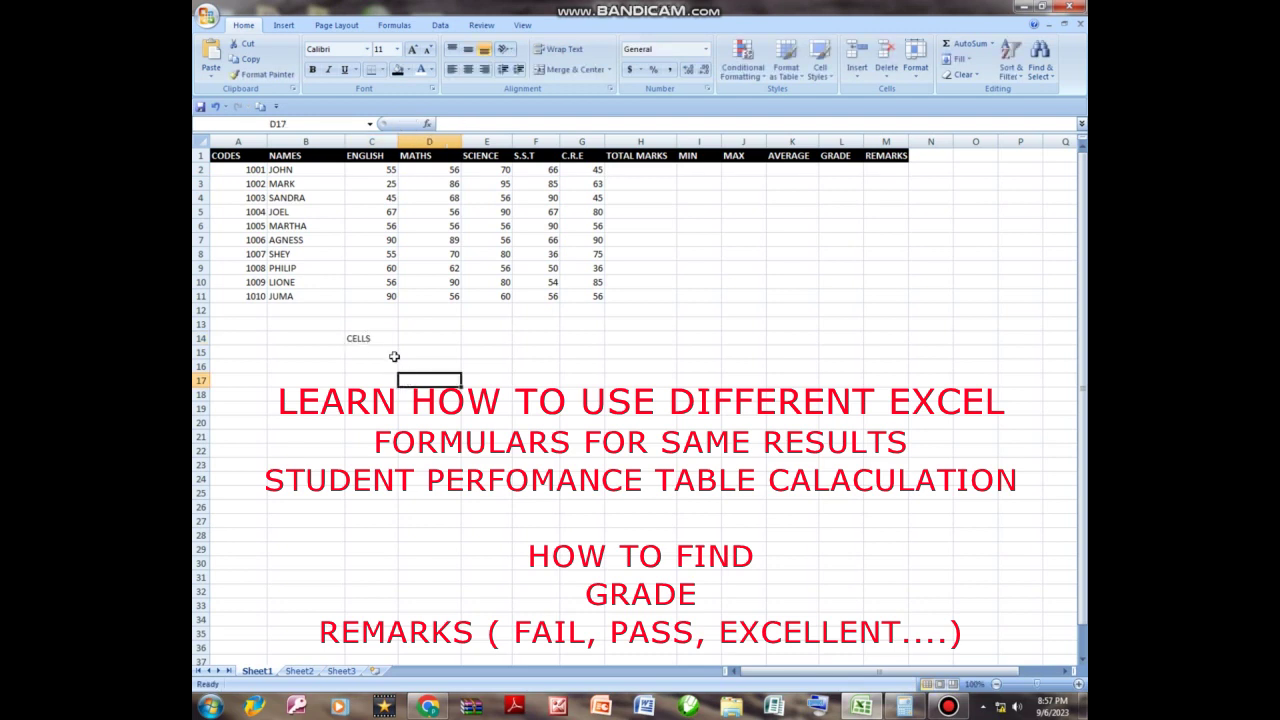
left_click(380, 342)
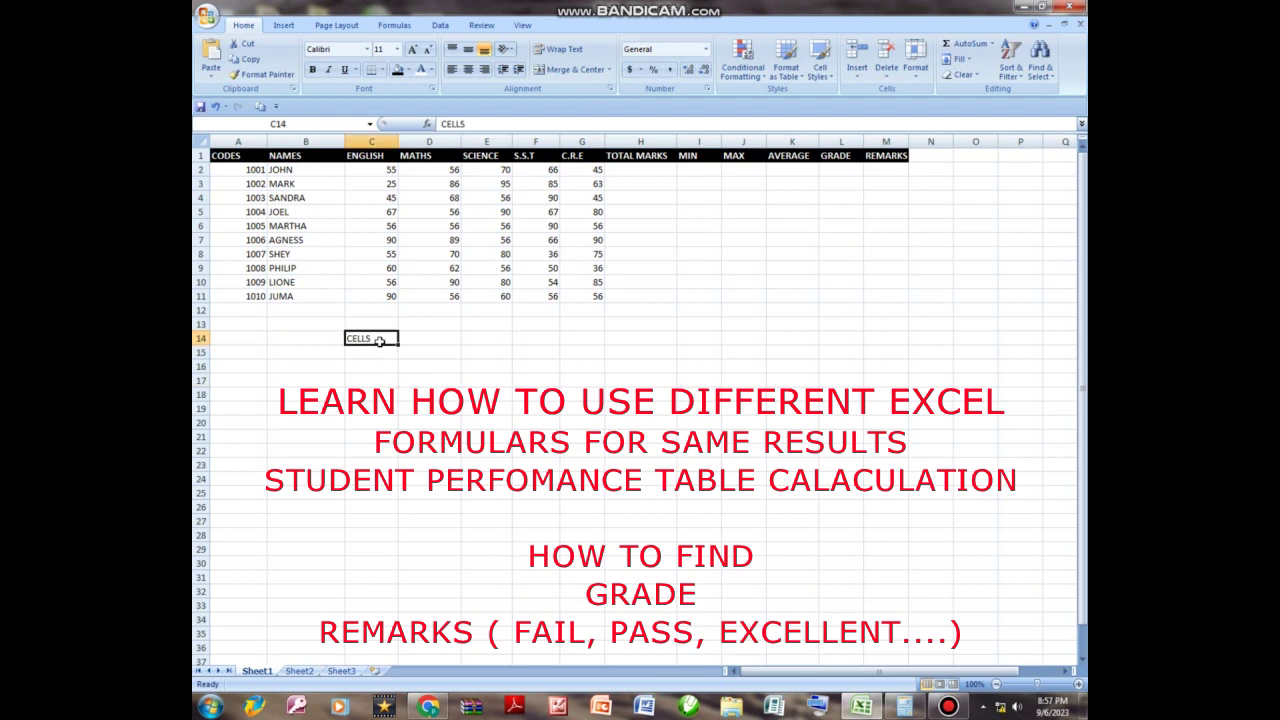
key("Delete")
Step: Enter =SUM(C2:G2) in cell H2 under TOTAL MARKS and clear that formula again
left_click(636, 171)
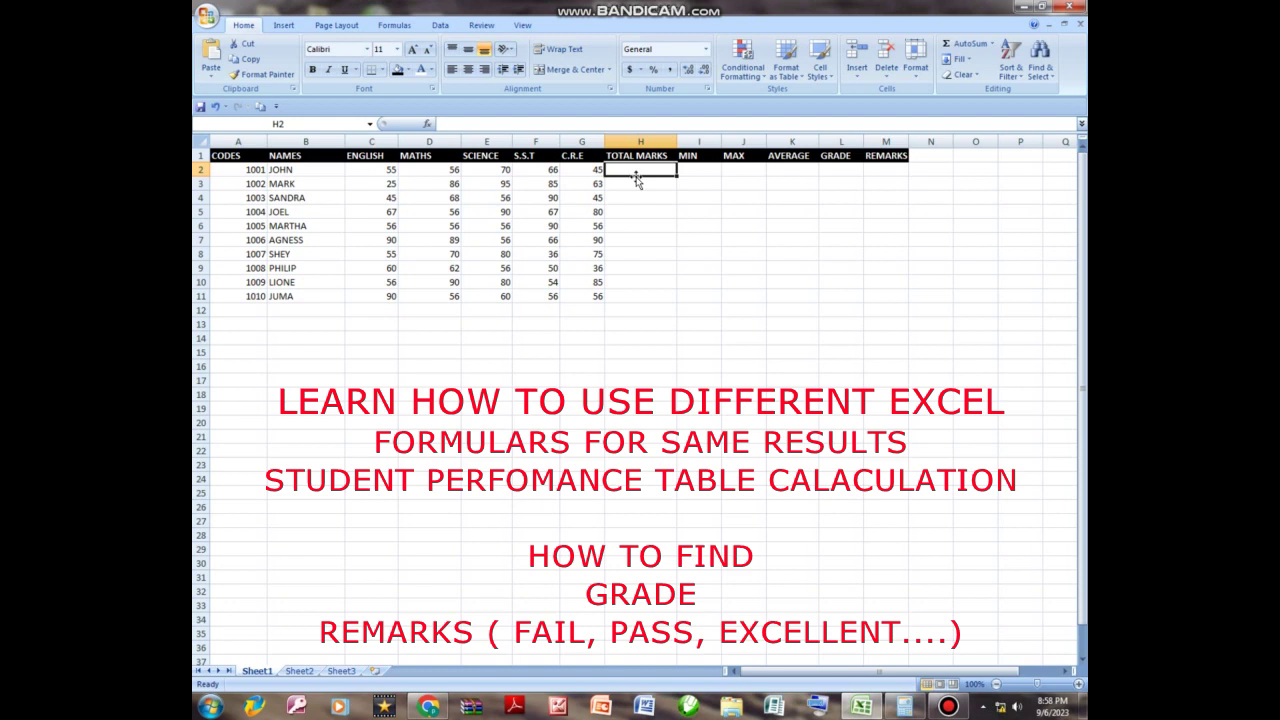
type("=S")
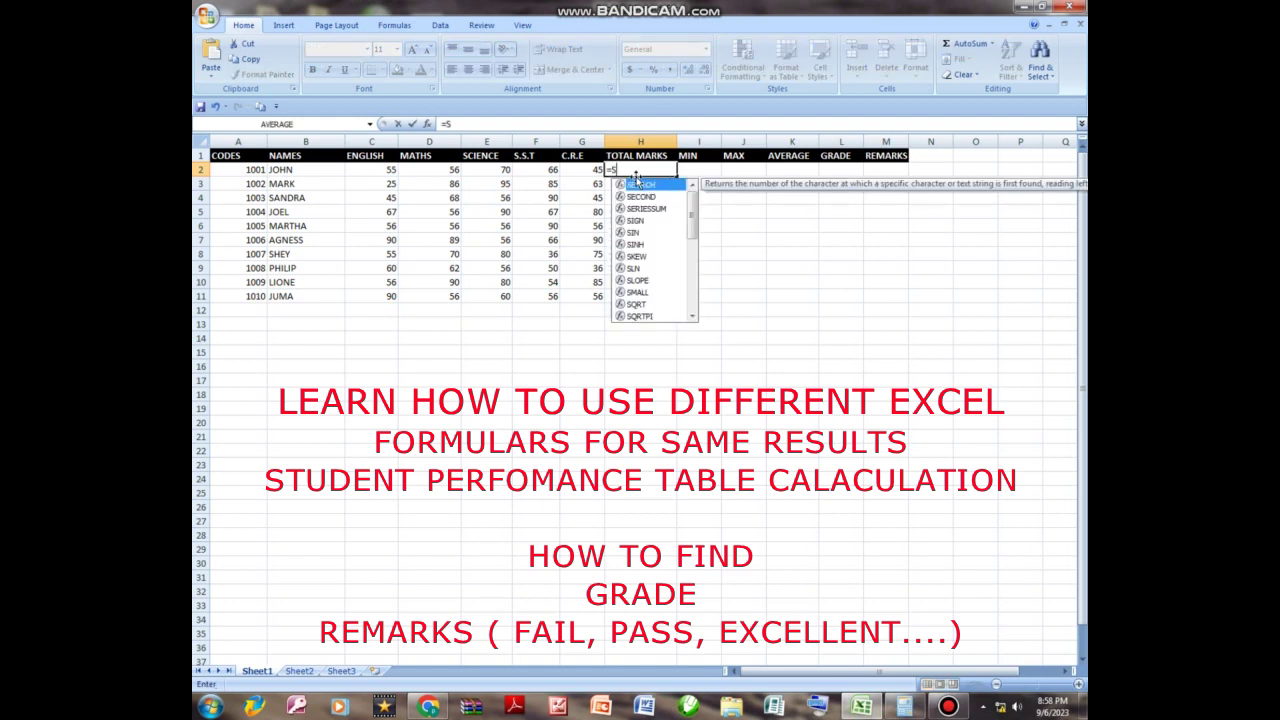
type("UM")
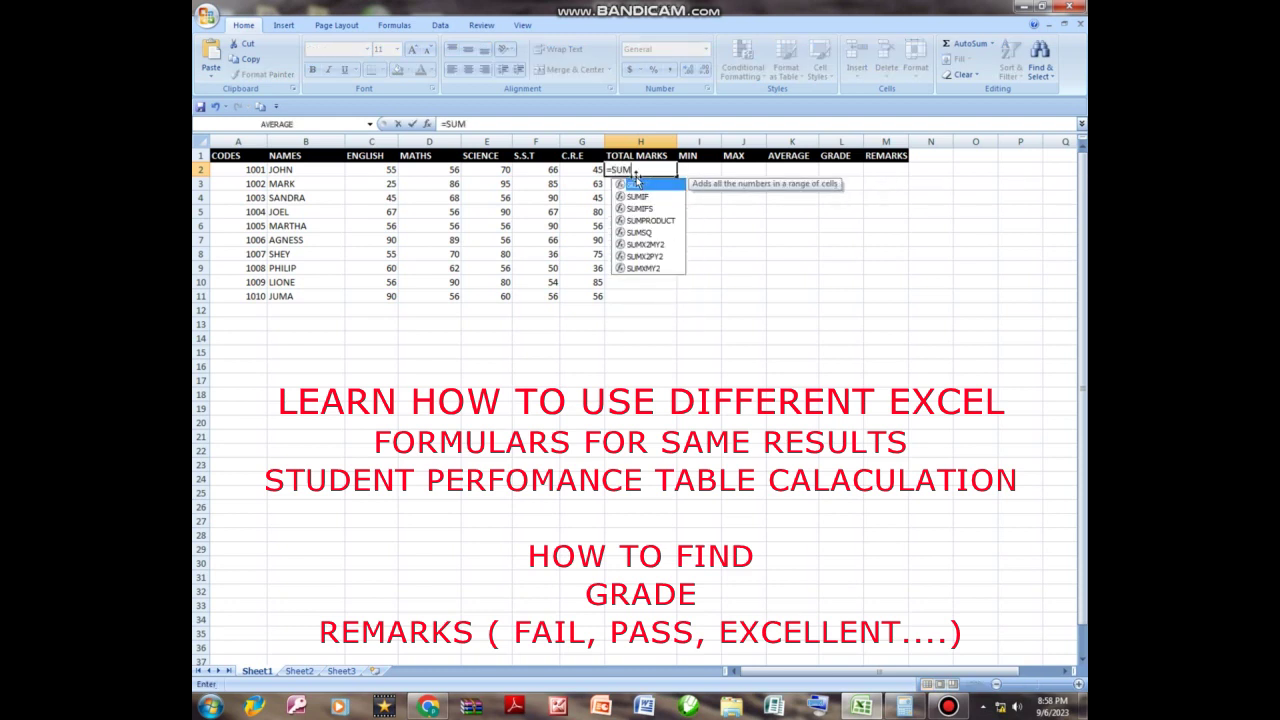
type("(")
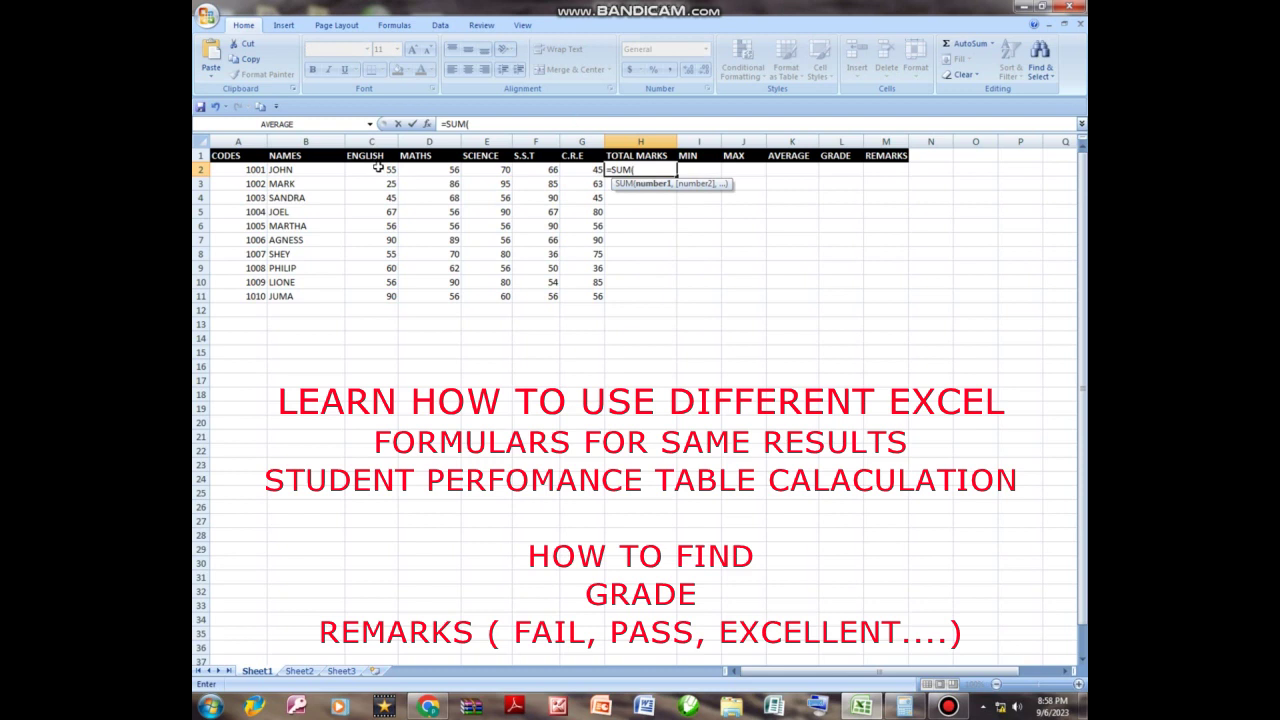
left_click_drag(371, 170, 592, 178)
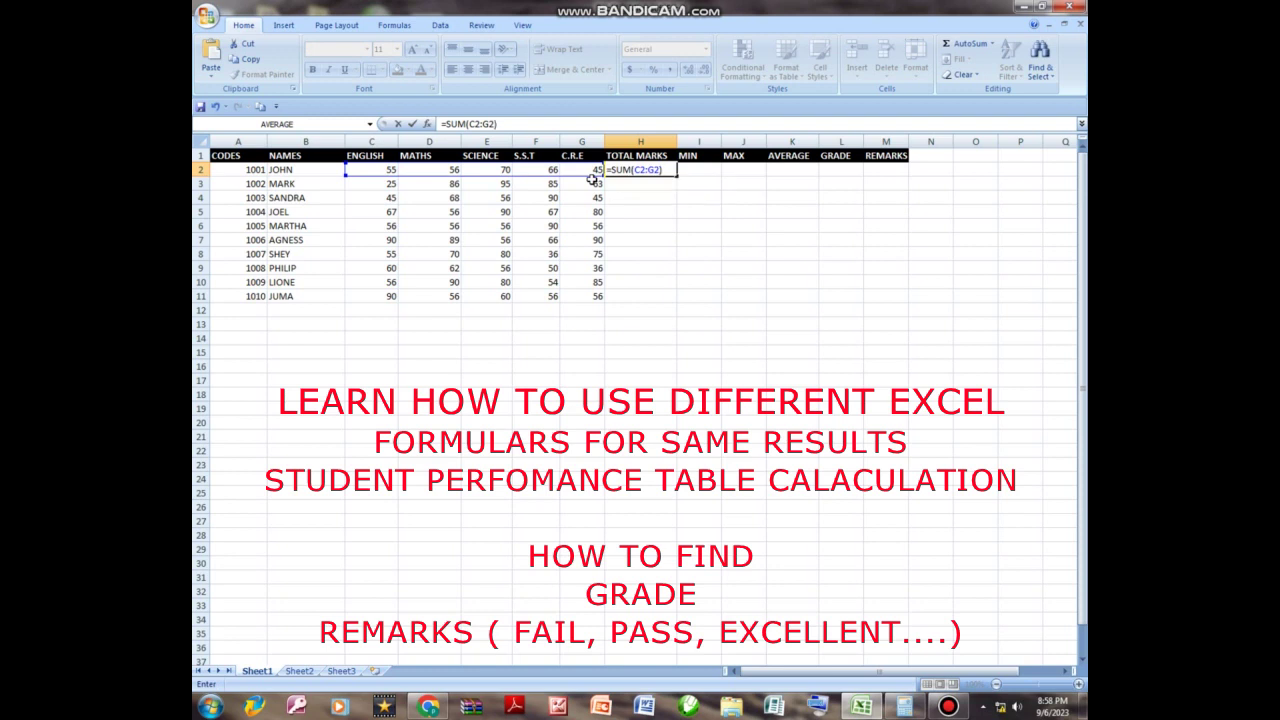
key("Return")
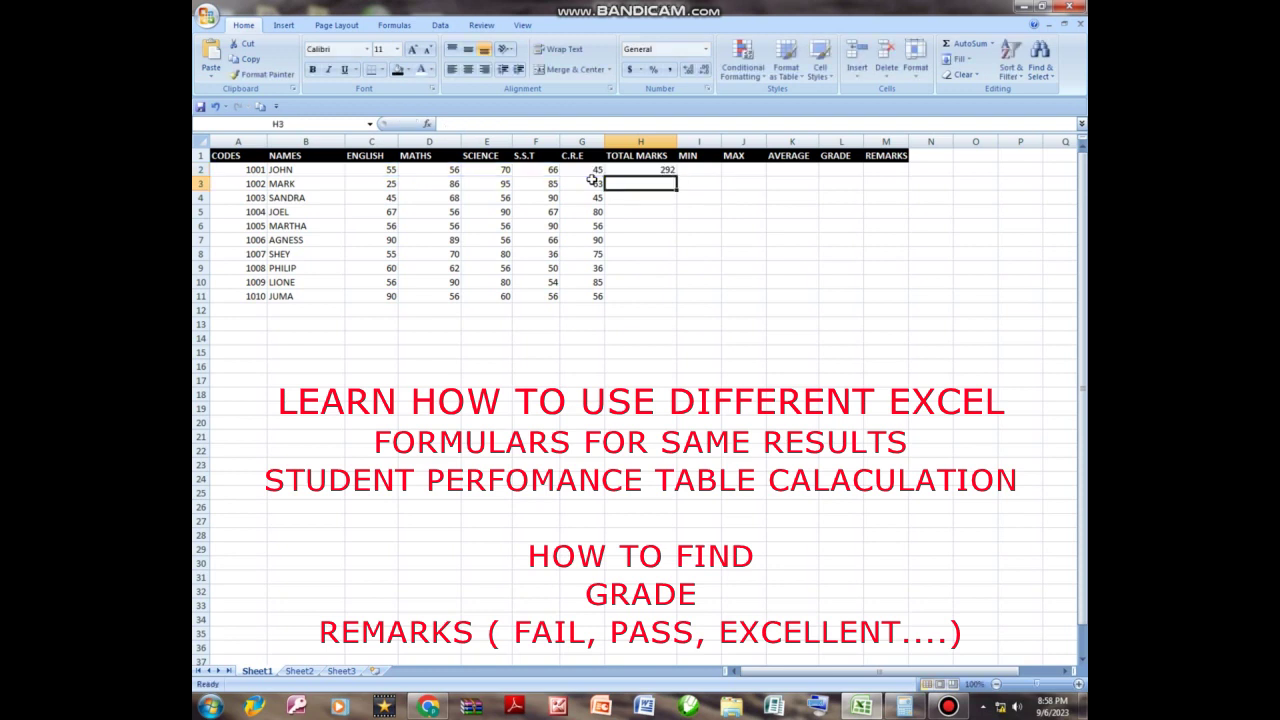
left_click(646, 170)
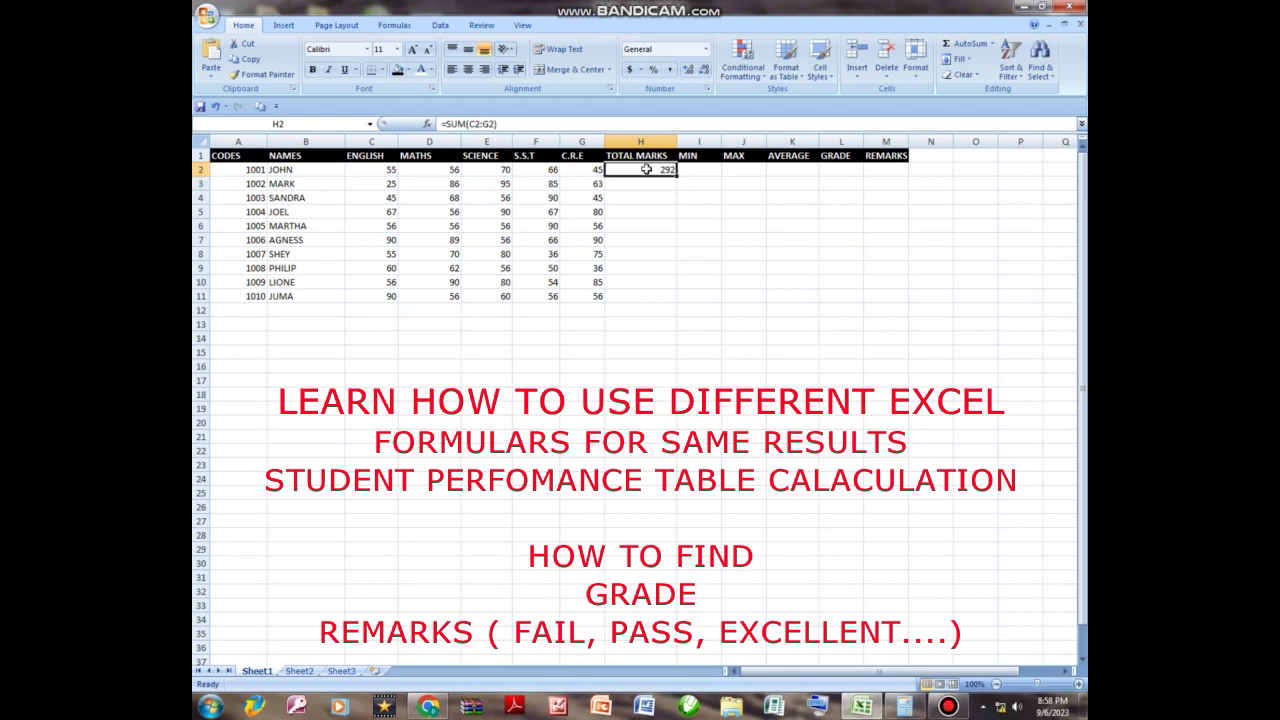
key("Delete")
Step: Total the first student's marks C2:G2 into H2 with AutoSum's Sum function and fill the formula down to H11
left_click_drag(371, 170, 573, 176)
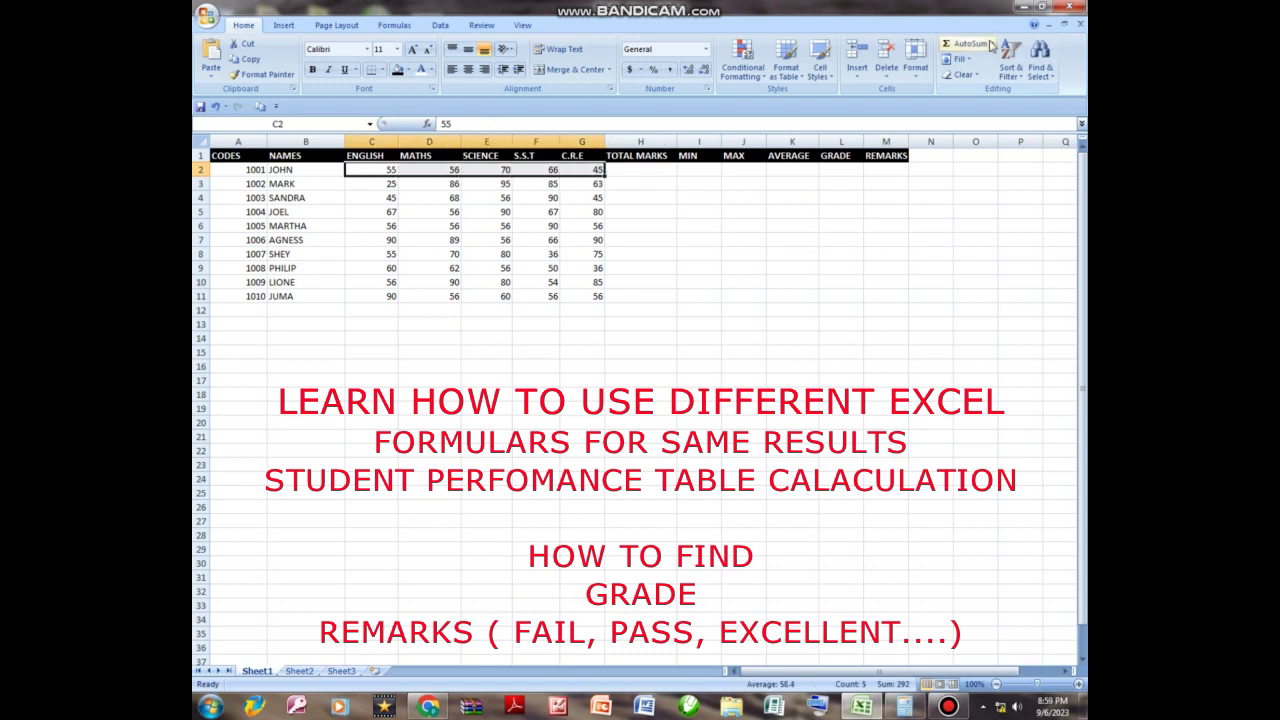
left_click(992, 45)
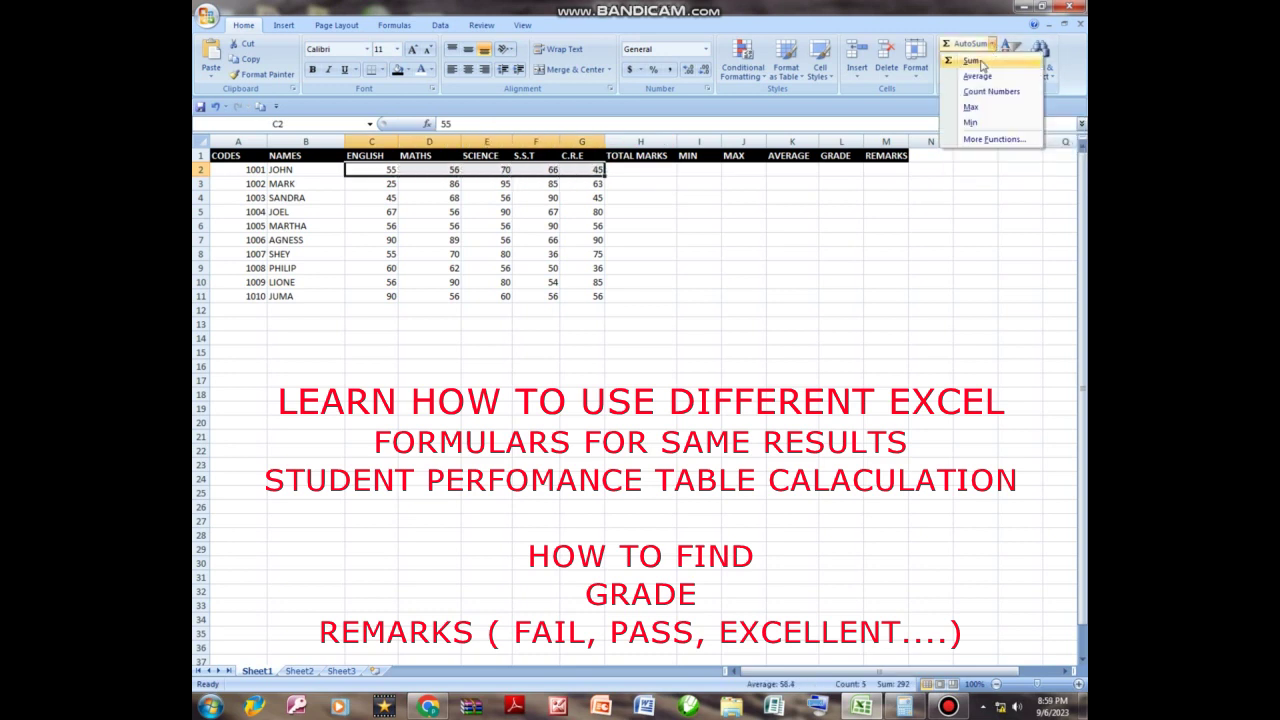
left_click(975, 62)
left_click(660, 181)
left_click(648, 171)
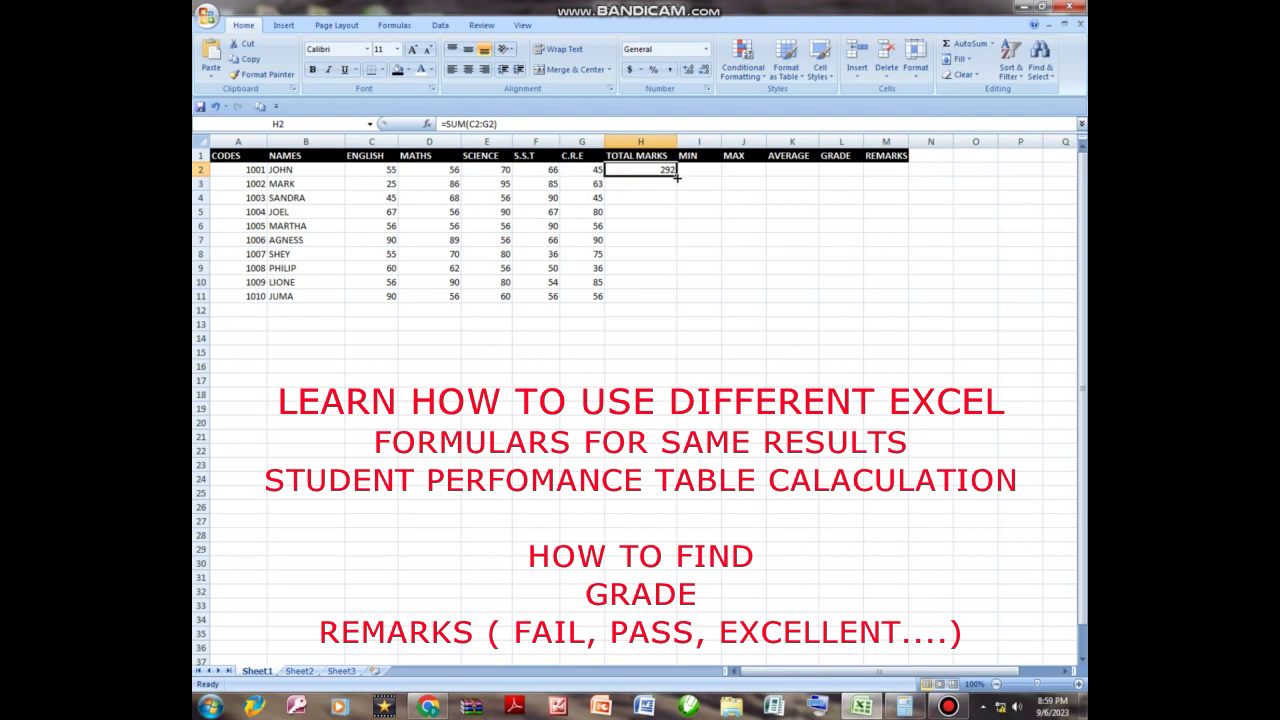
left_click_drag(676, 177, 665, 296)
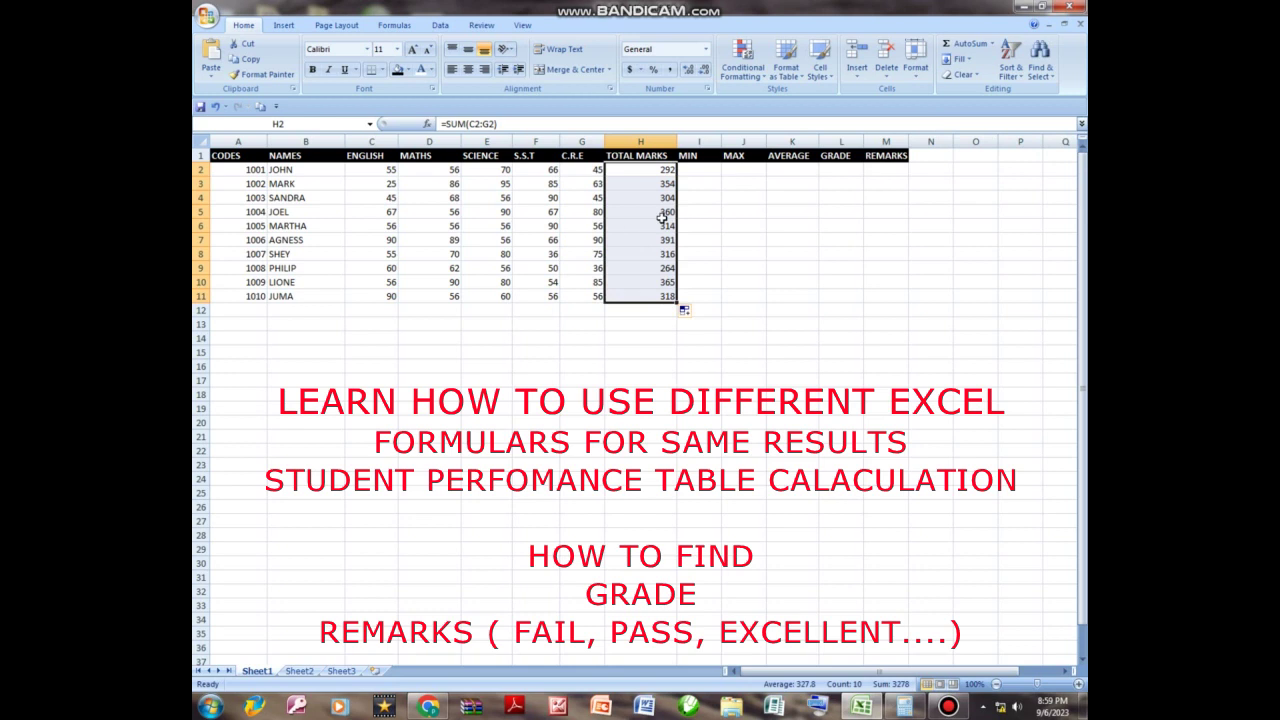
left_click(569, 229)
left_click(652, 184)
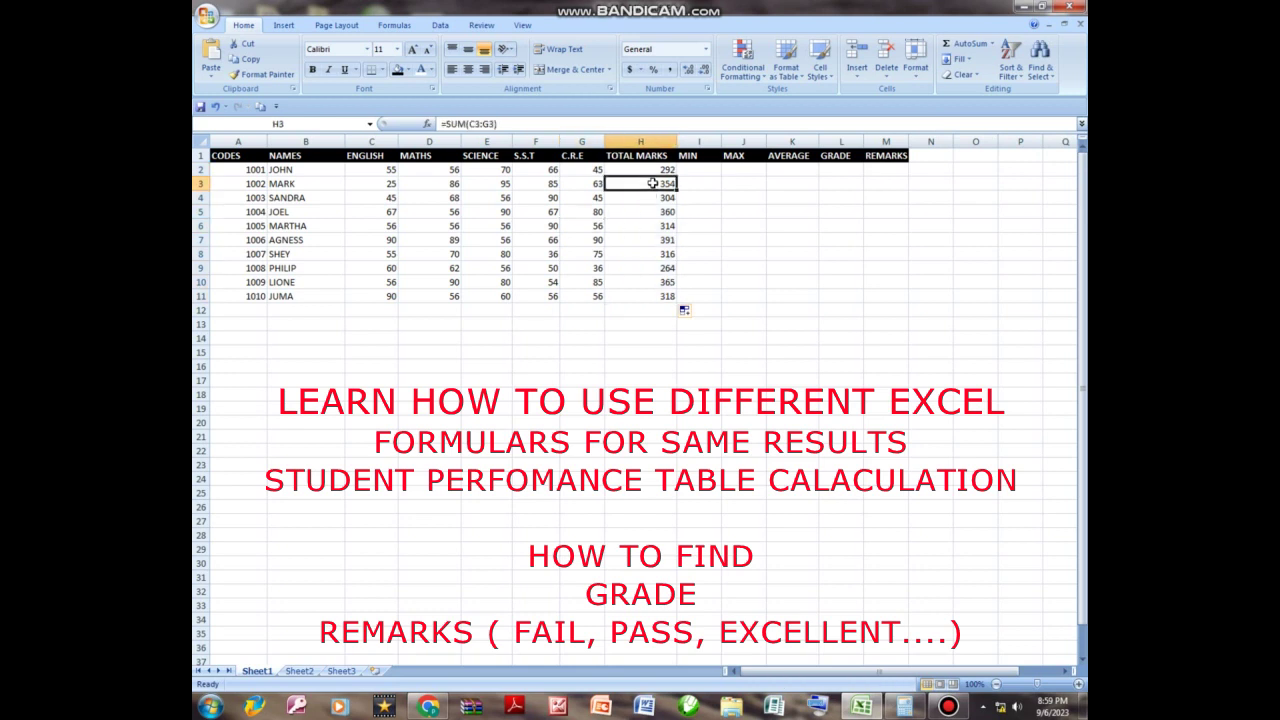
left_click(648, 171)
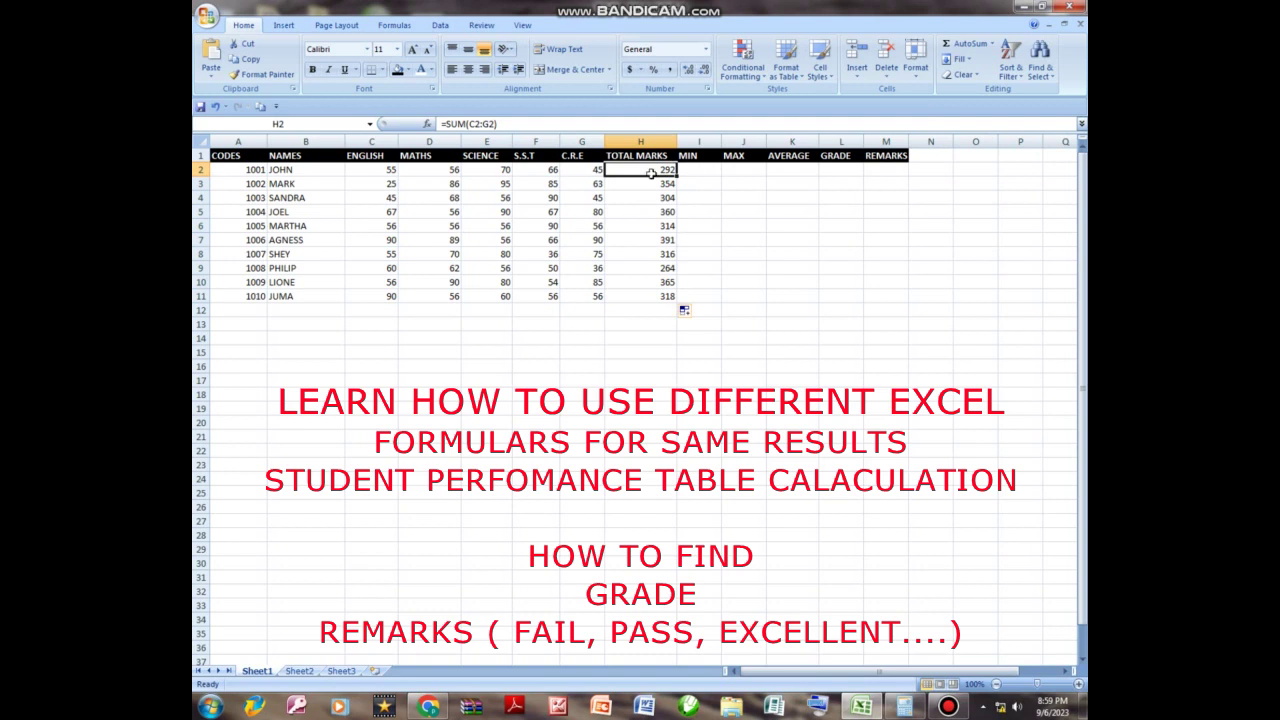
Step: Enter =MIN(C2:G2) in cell I2 to calculate the first student's lowest mark
left_click(697, 170)
type("=MIN")
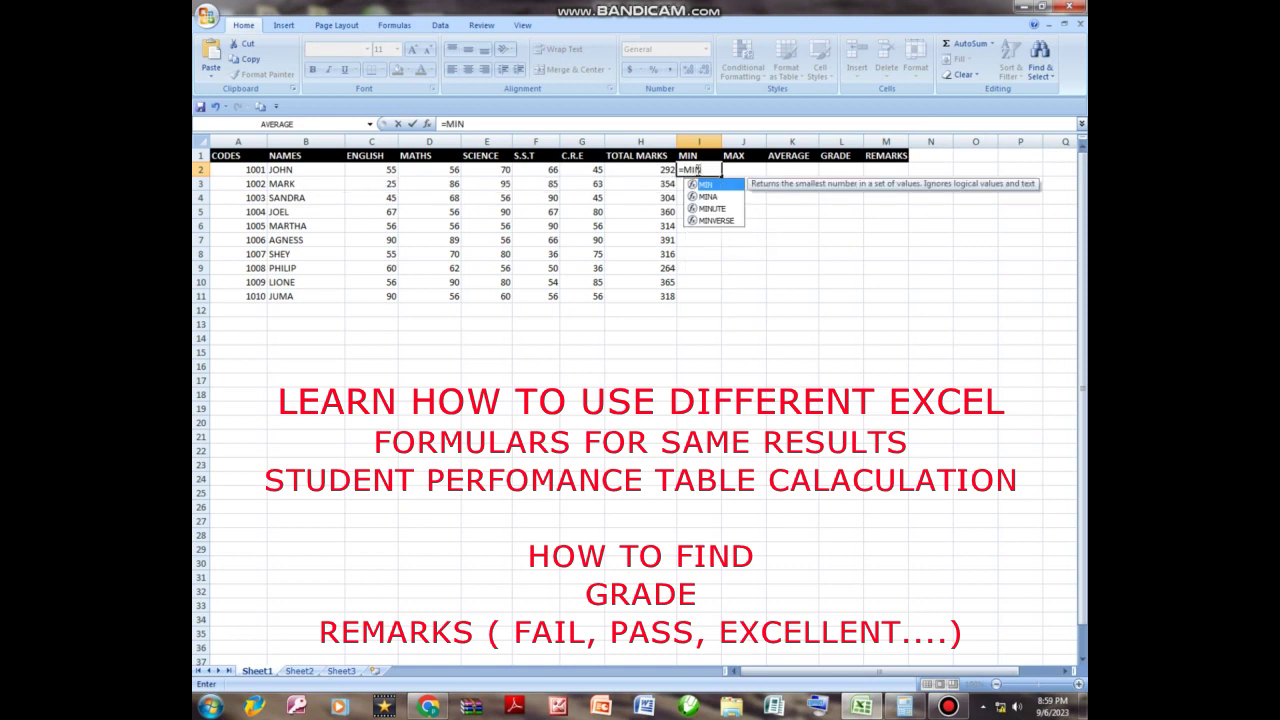
type("(")
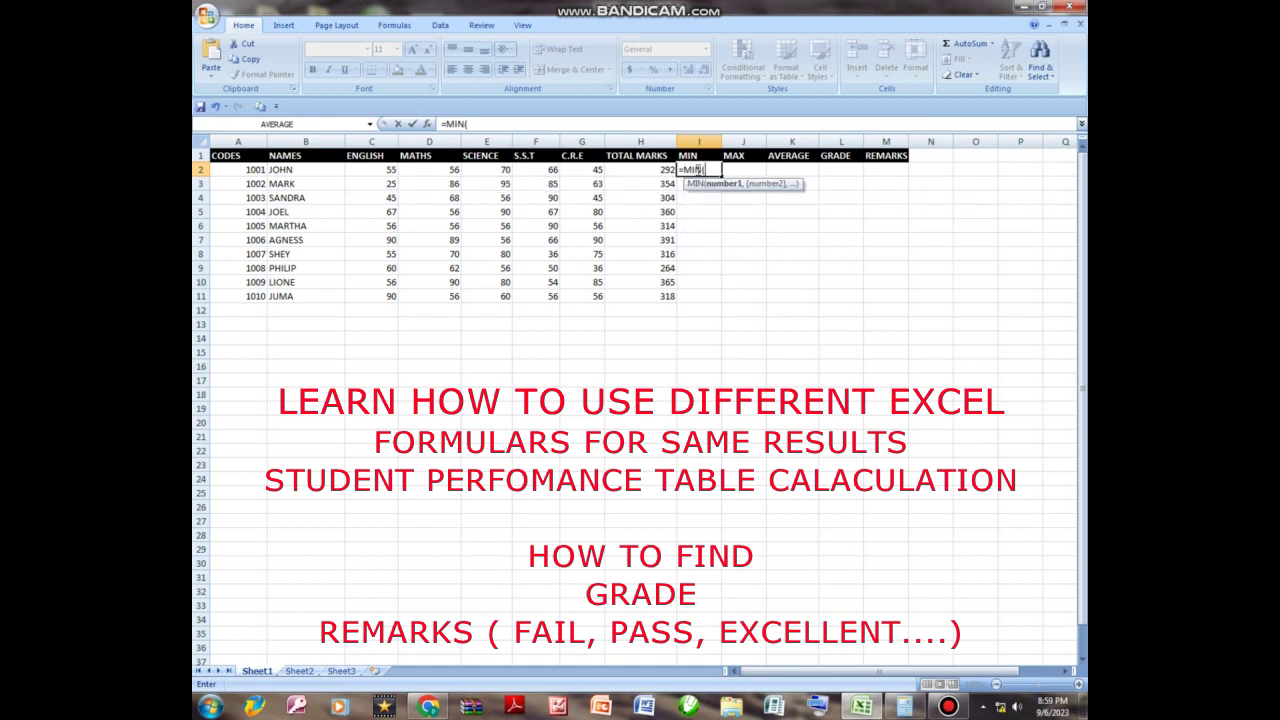
left_click(382, 169)
left_click_drag(390, 170, 597, 172)
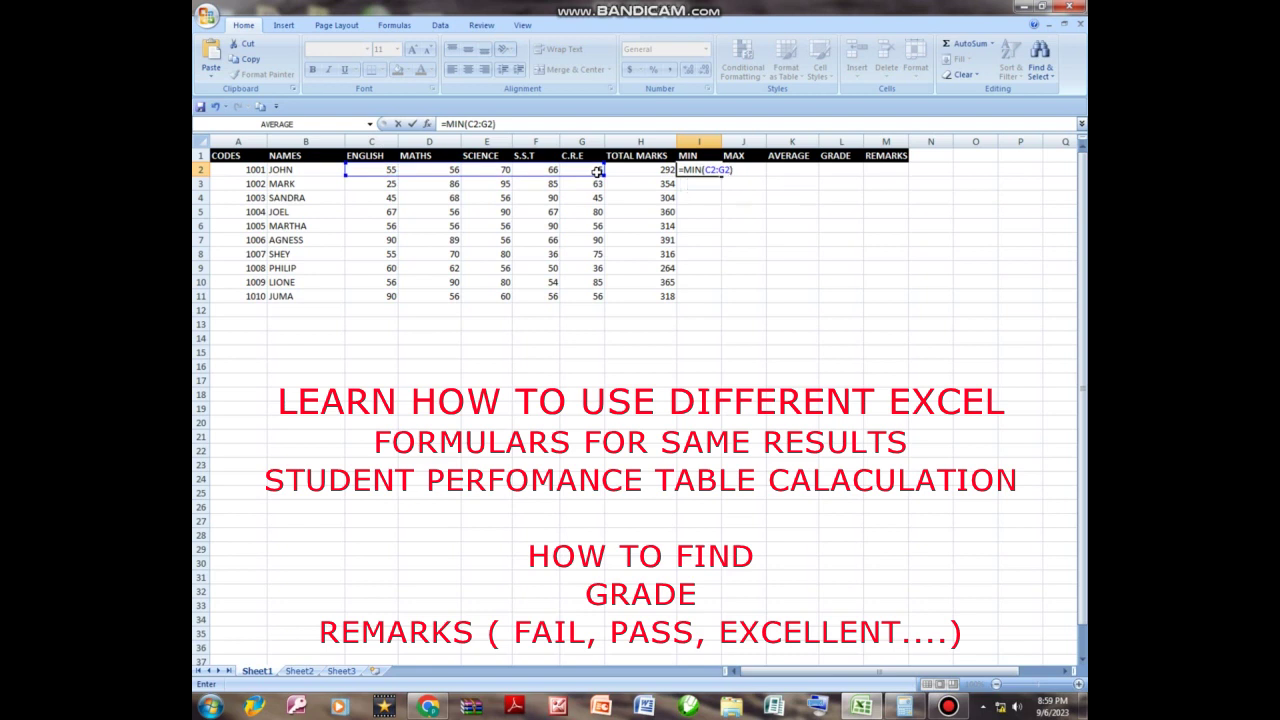
key("Return")
Step: Enter =MAX(C2:G2) in cell J2 to calculate the first student's highest mark
left_click(735, 171)
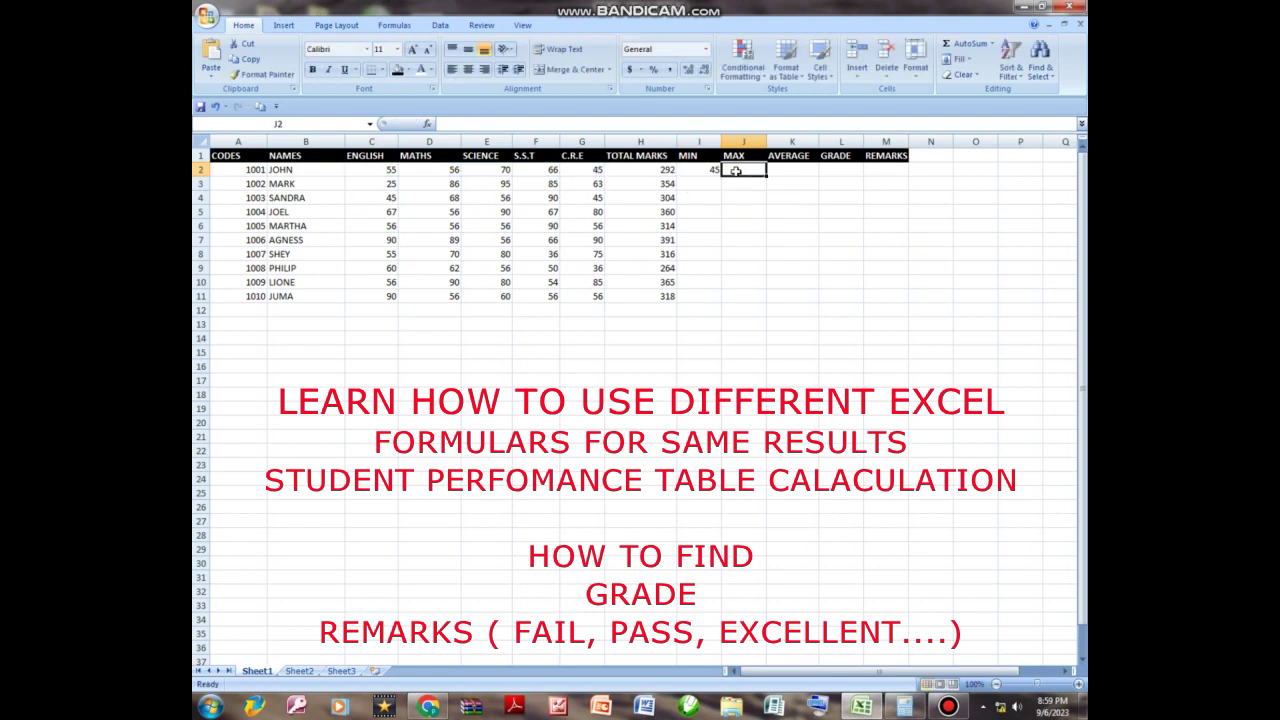
type("=")
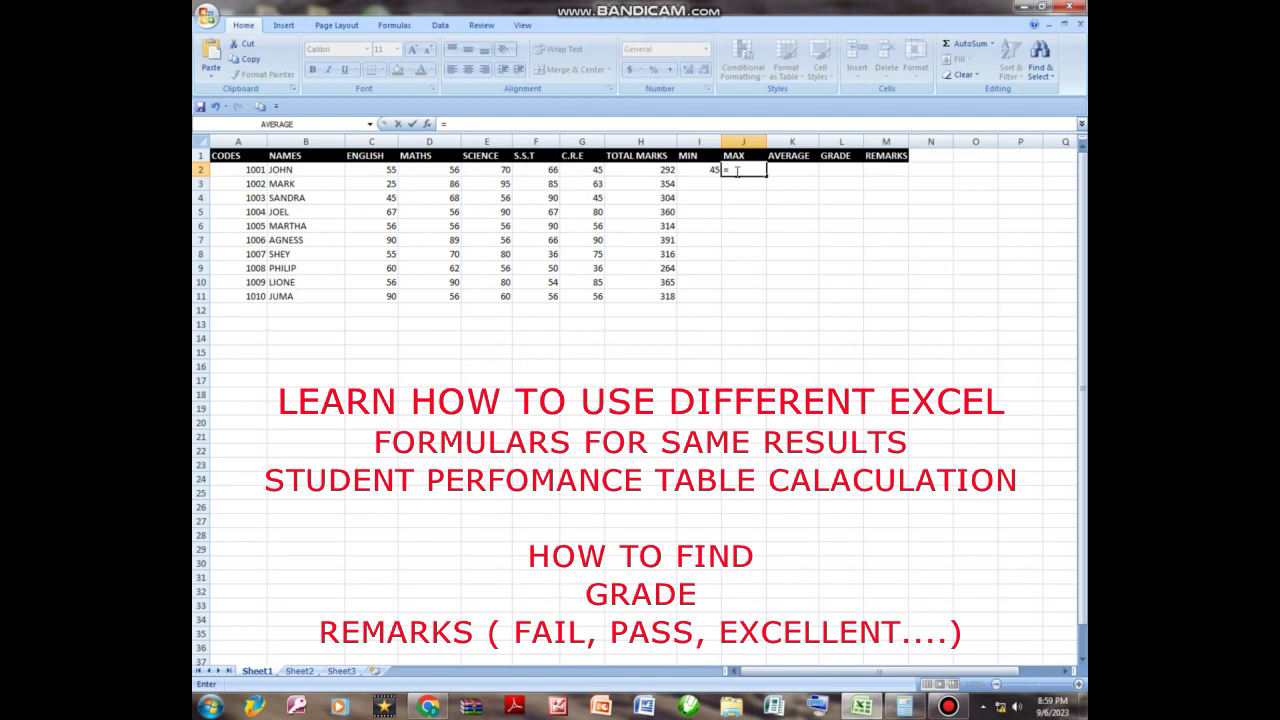
type("M")
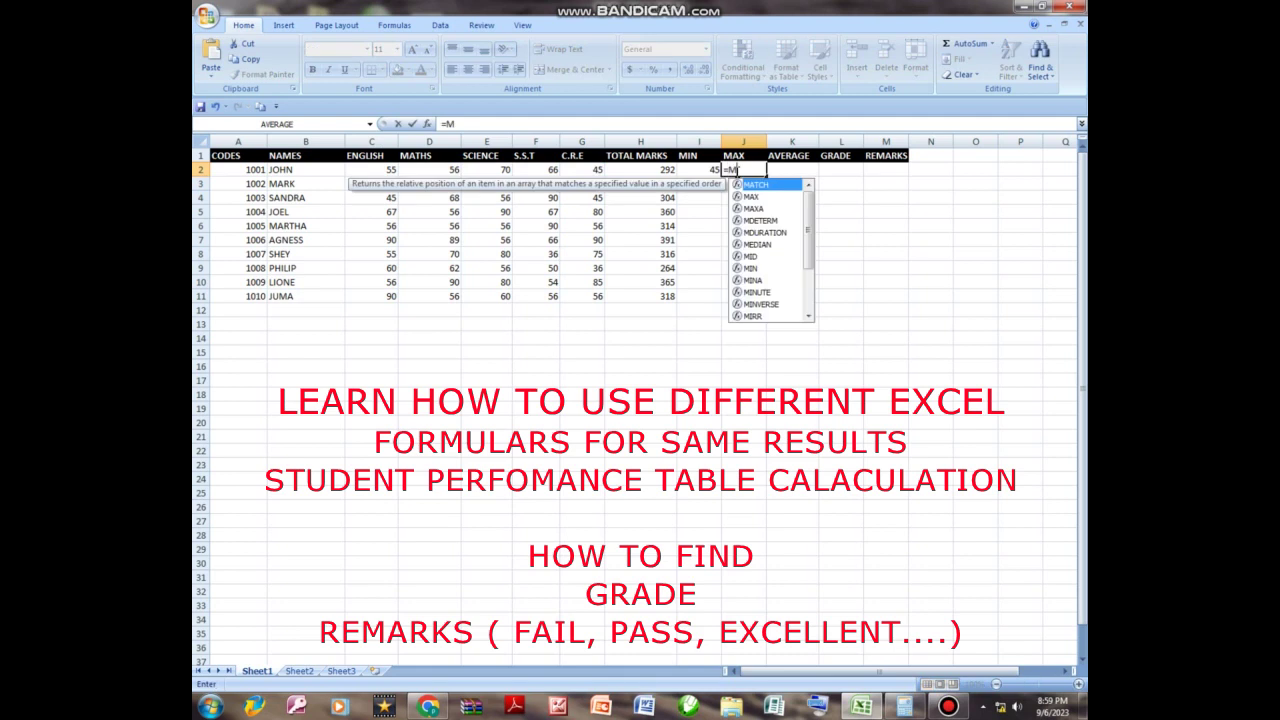
type("AX")
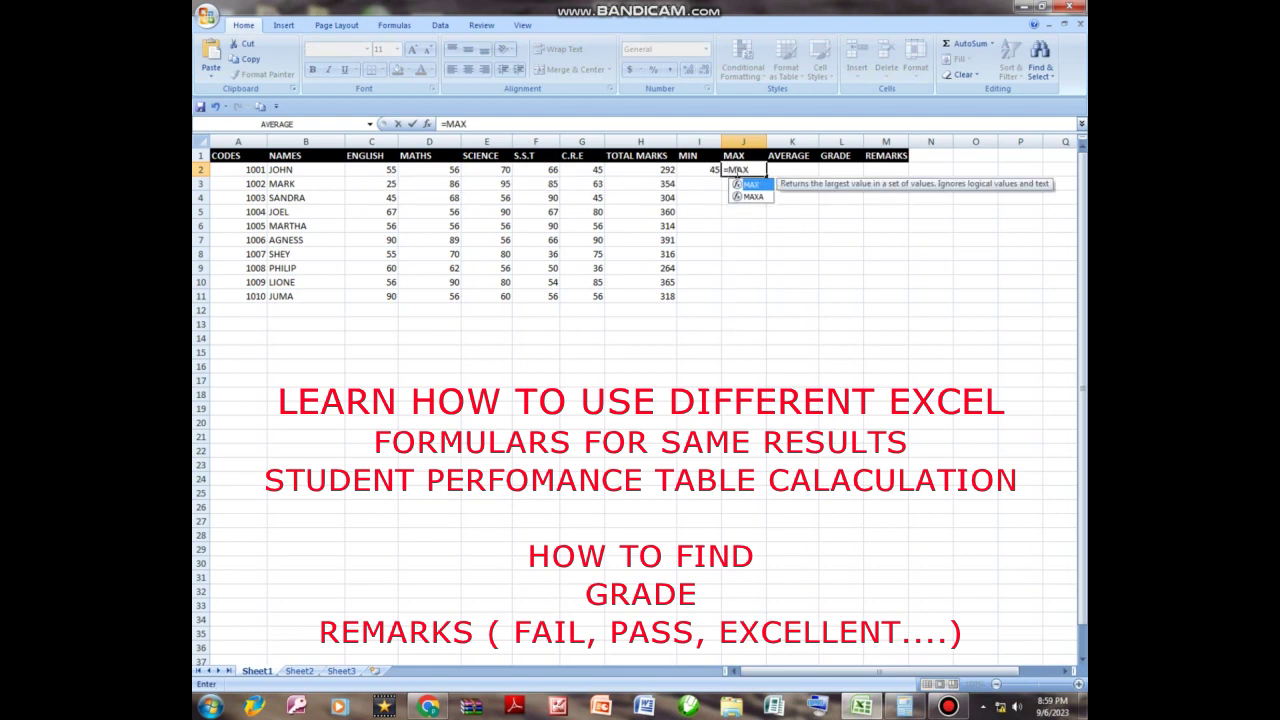
type("(")
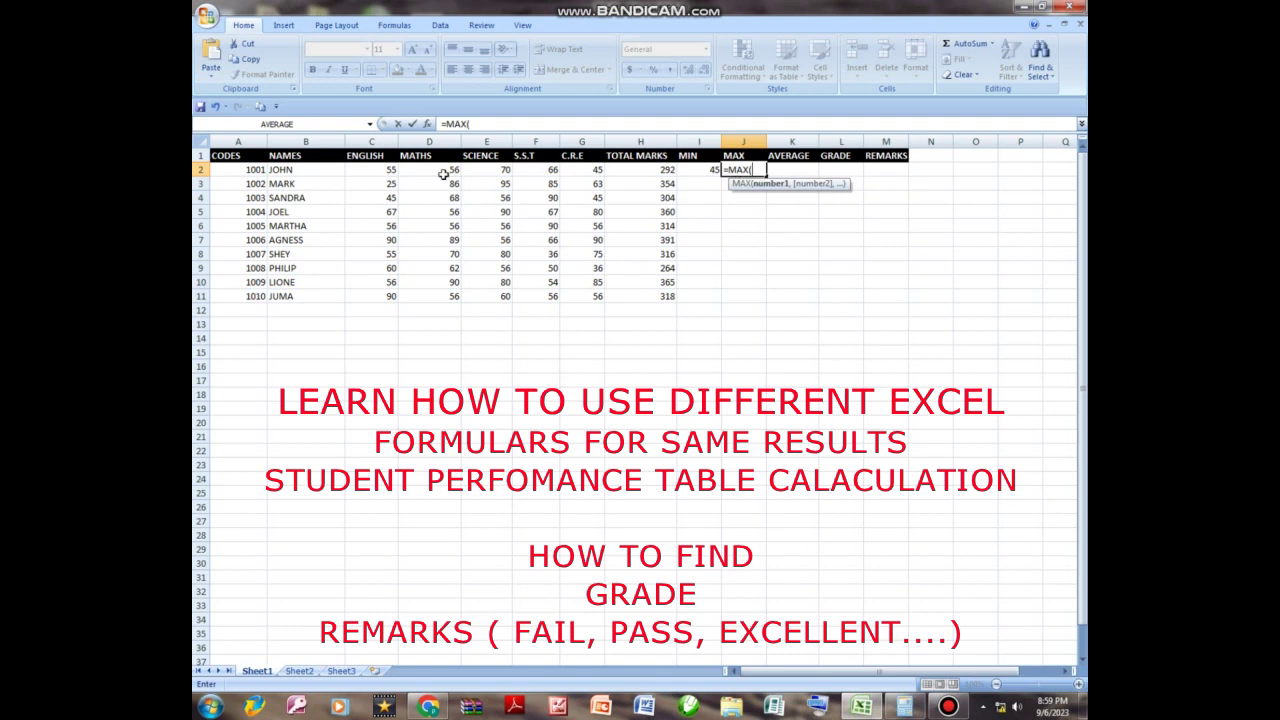
left_click_drag(371, 171, 590, 170)
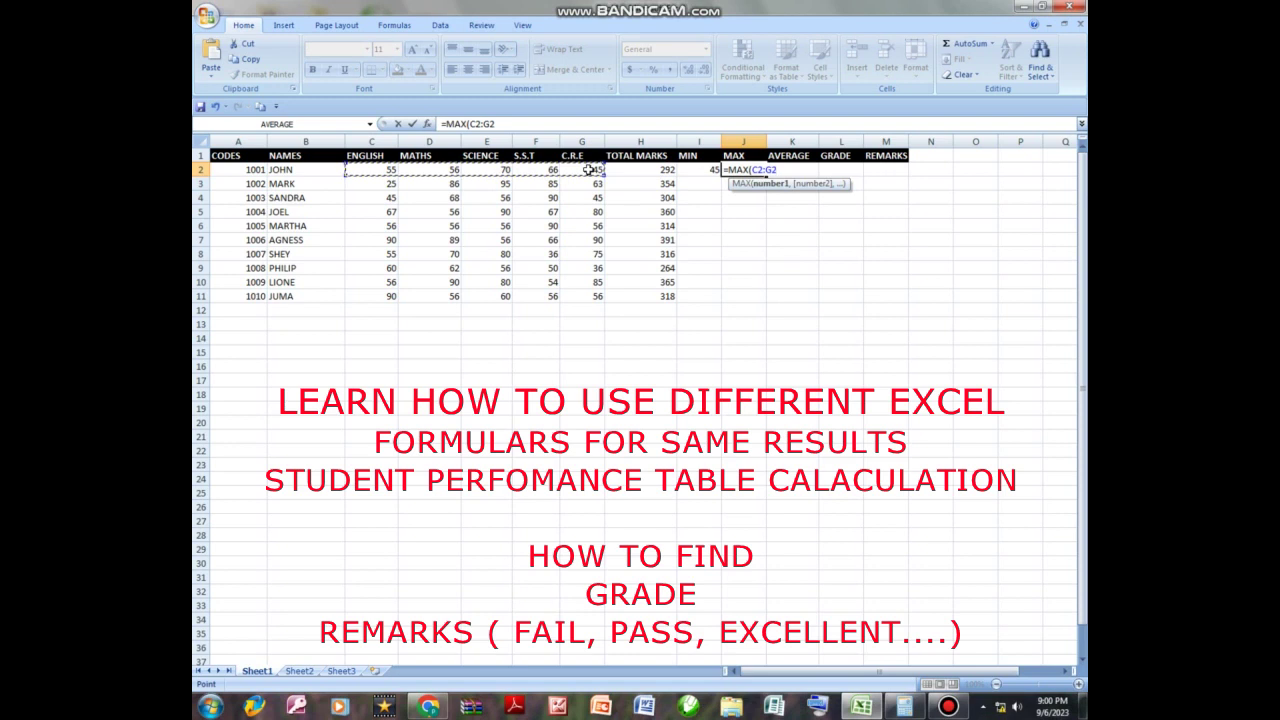
type(")")
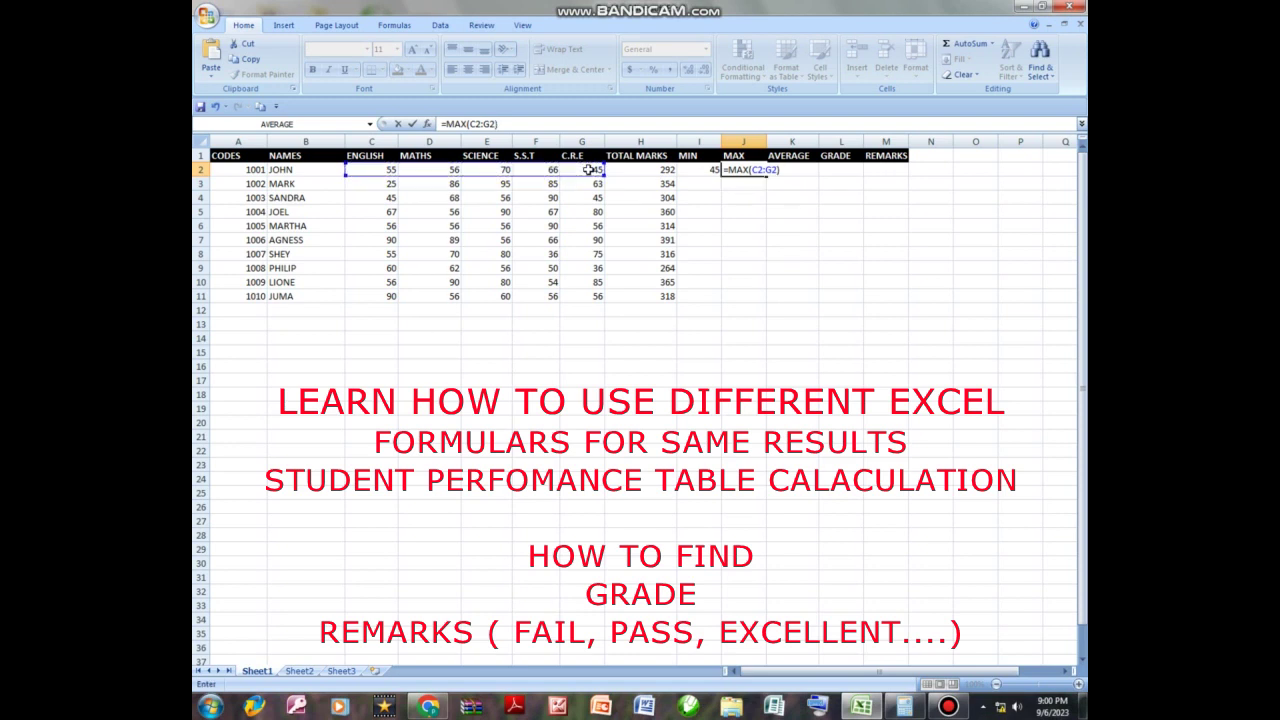
key("Return")
Step: Enter =AVERAGE(C2:G2) in cell K2 and fill the MIN, MAX and AVERAGE formulas from I2:K2 down to row 11
left_click(787, 169)
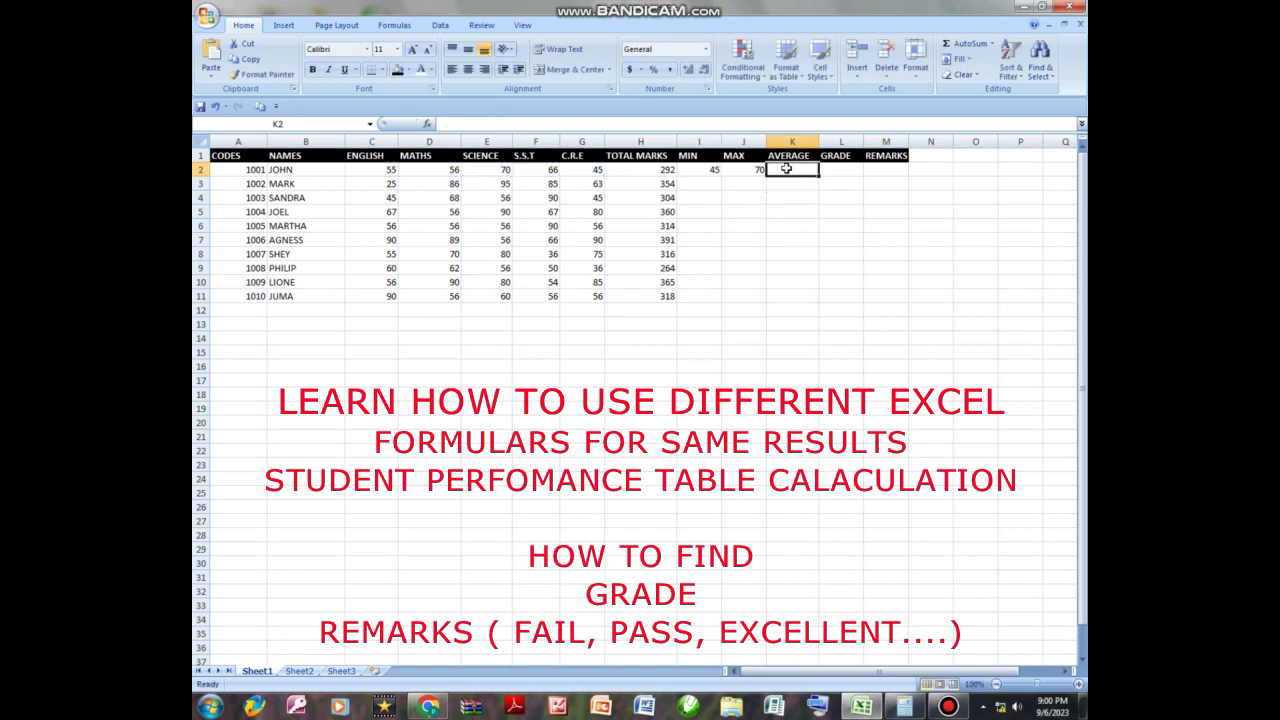
type("=")
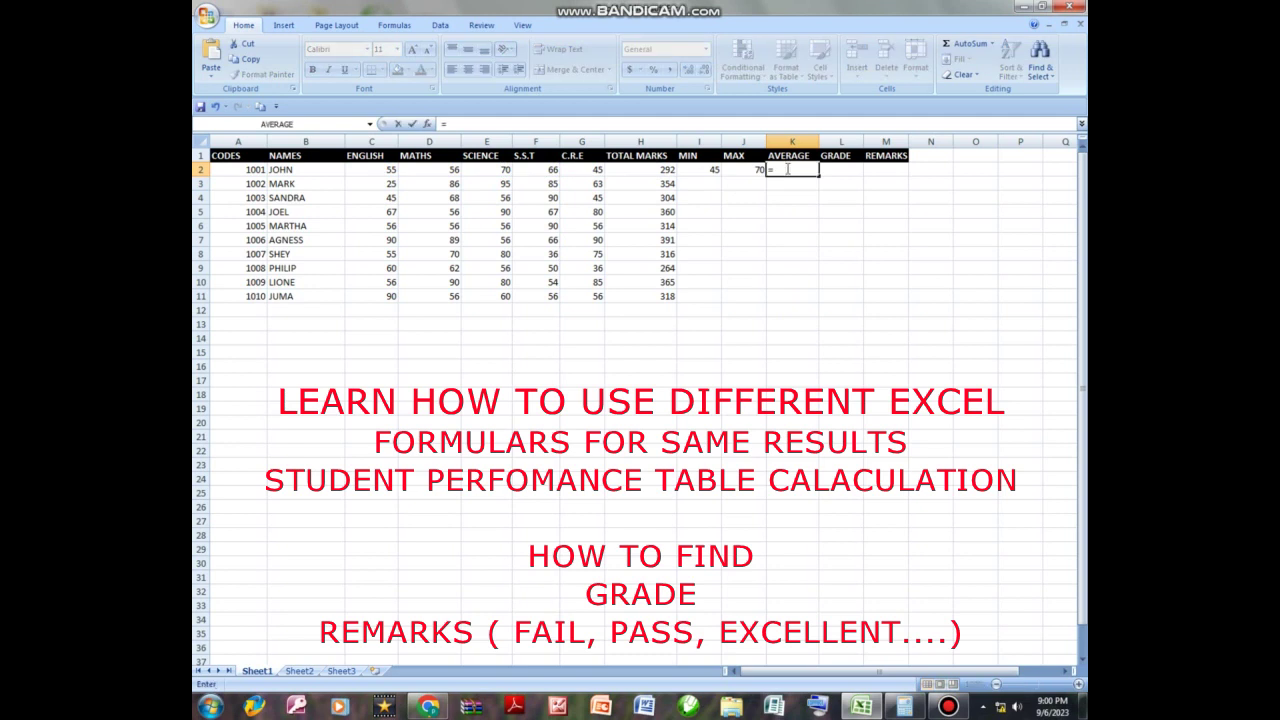
type("AVE")
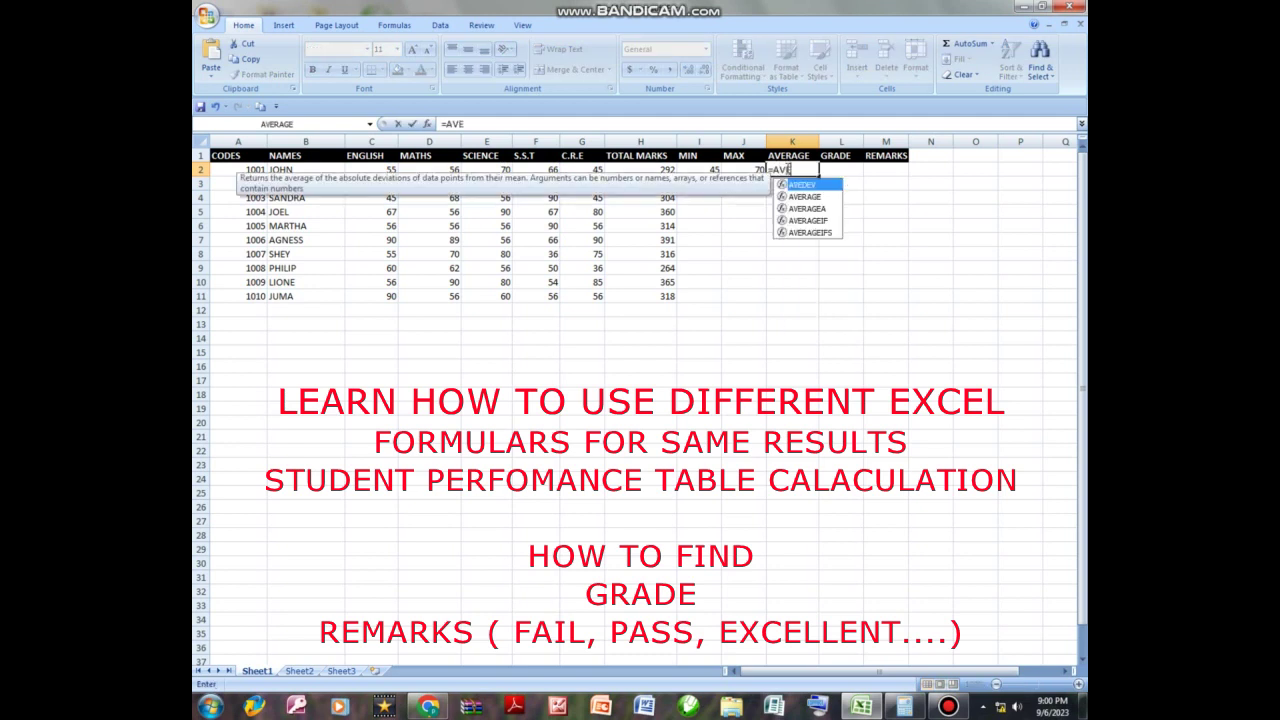
type("RAG")
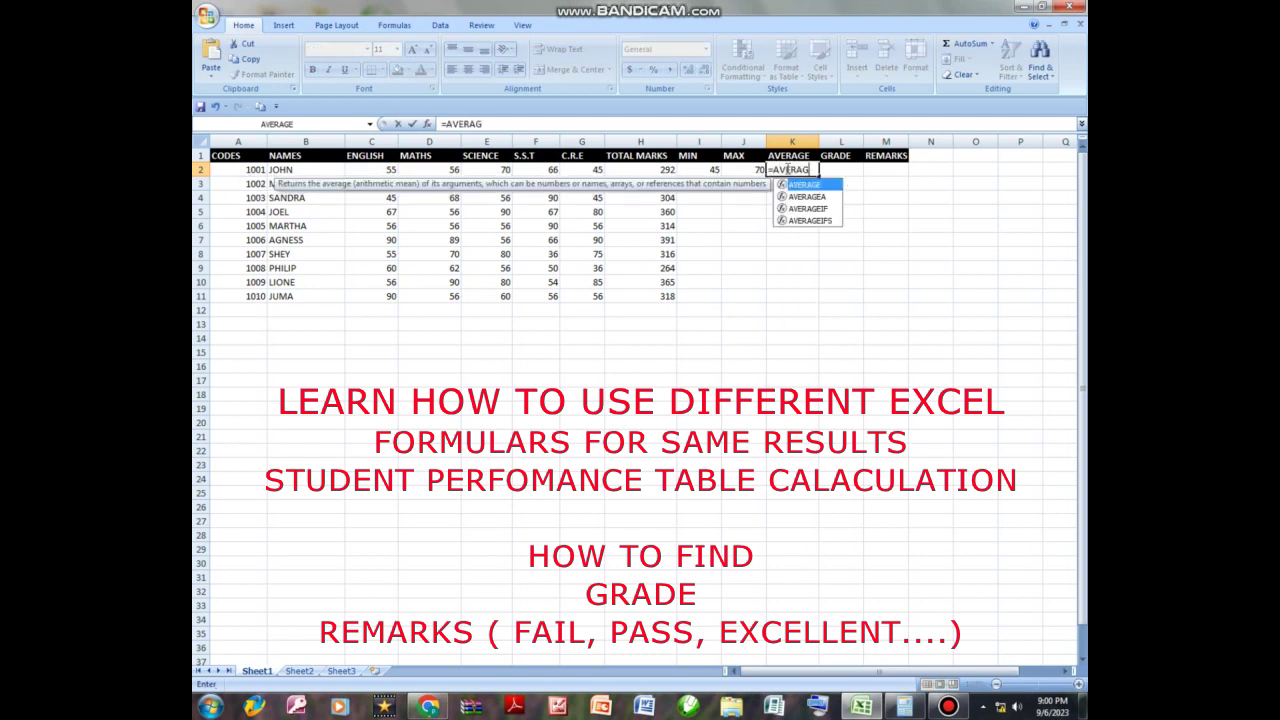
type("E(")
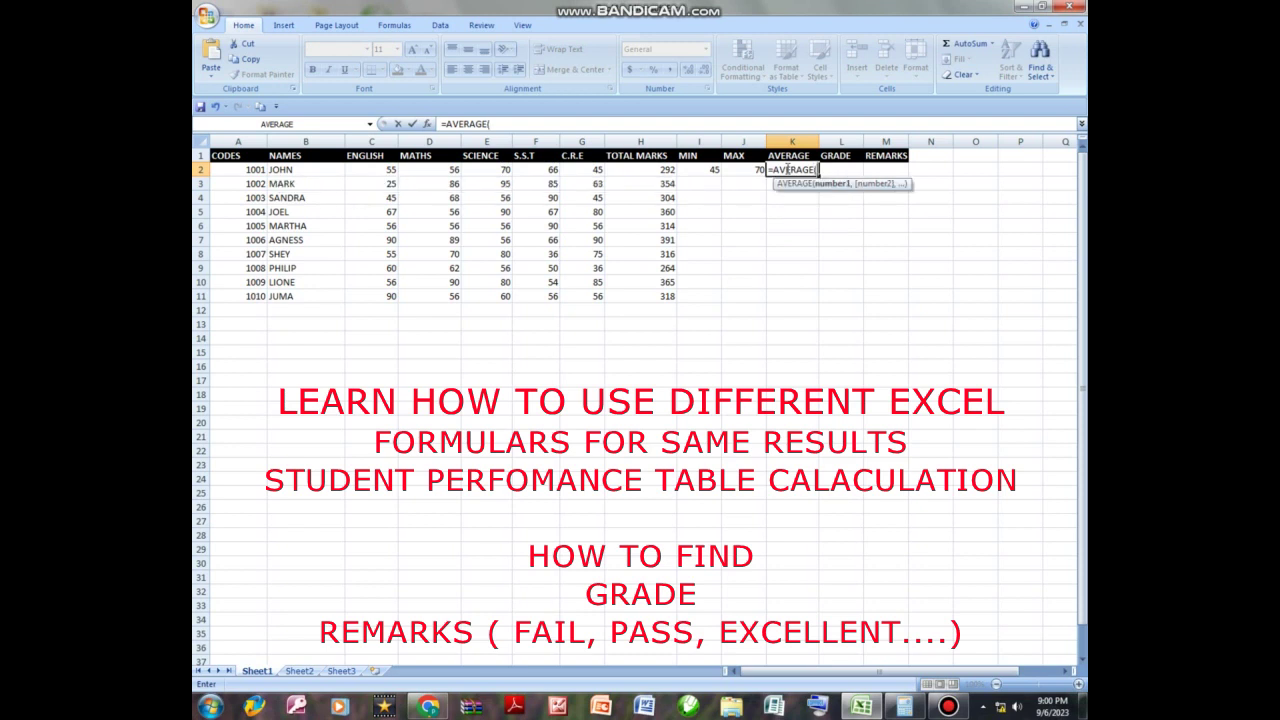
left_click(371, 169)
left_click_drag(371, 169, 572, 169)
type(")")
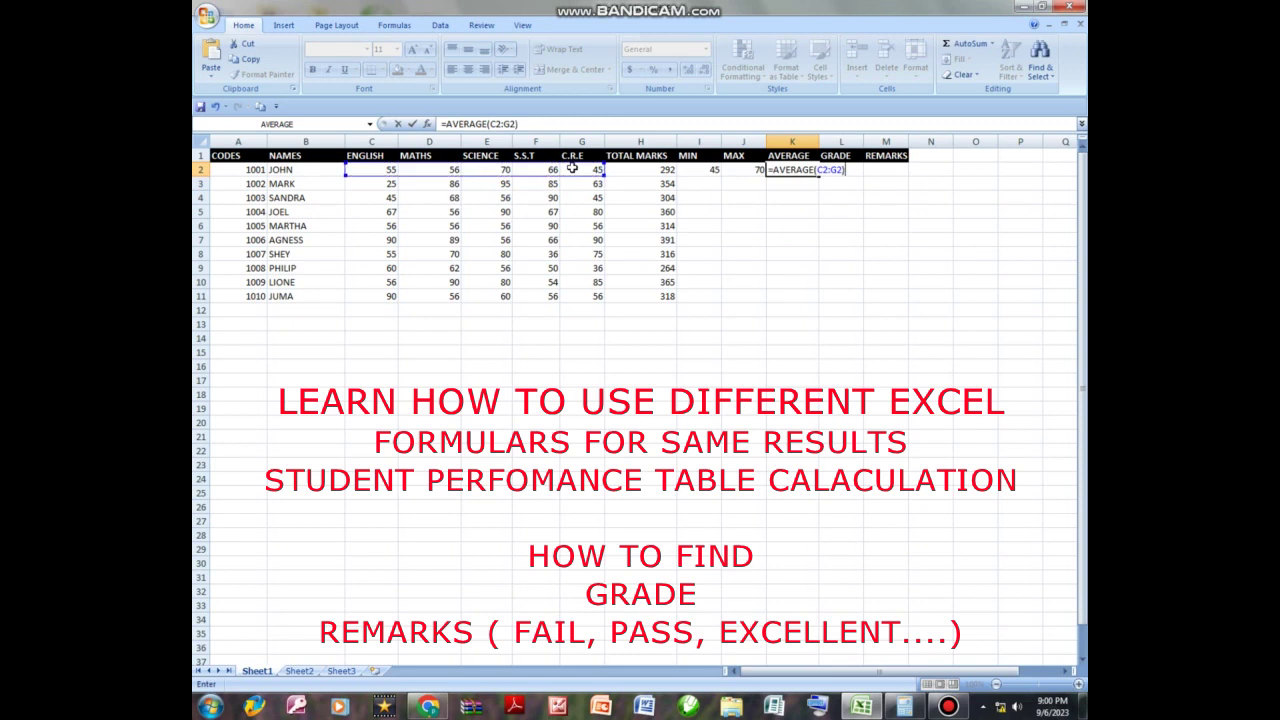
key("Return")
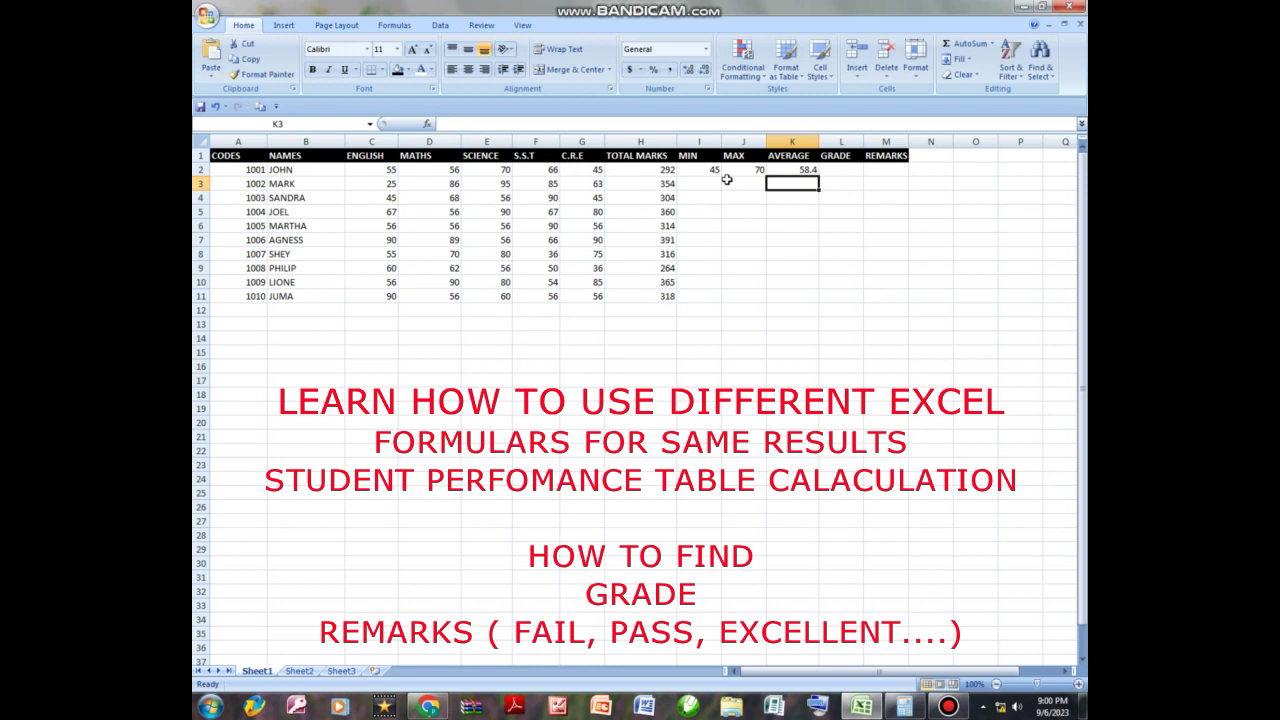
left_click_drag(691, 173, 798, 302)
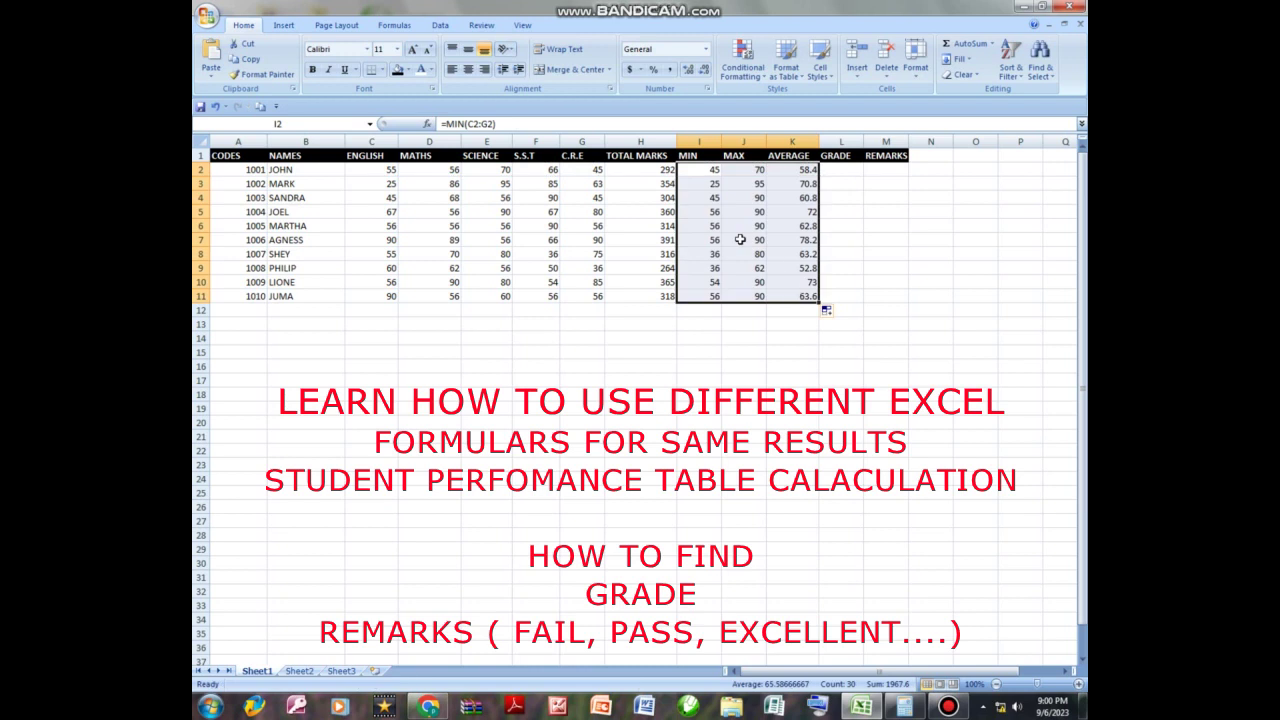
Step: Clear the MIN, MAX and AVERAGE formulas from the range I2:K11
left_click(780, 205)
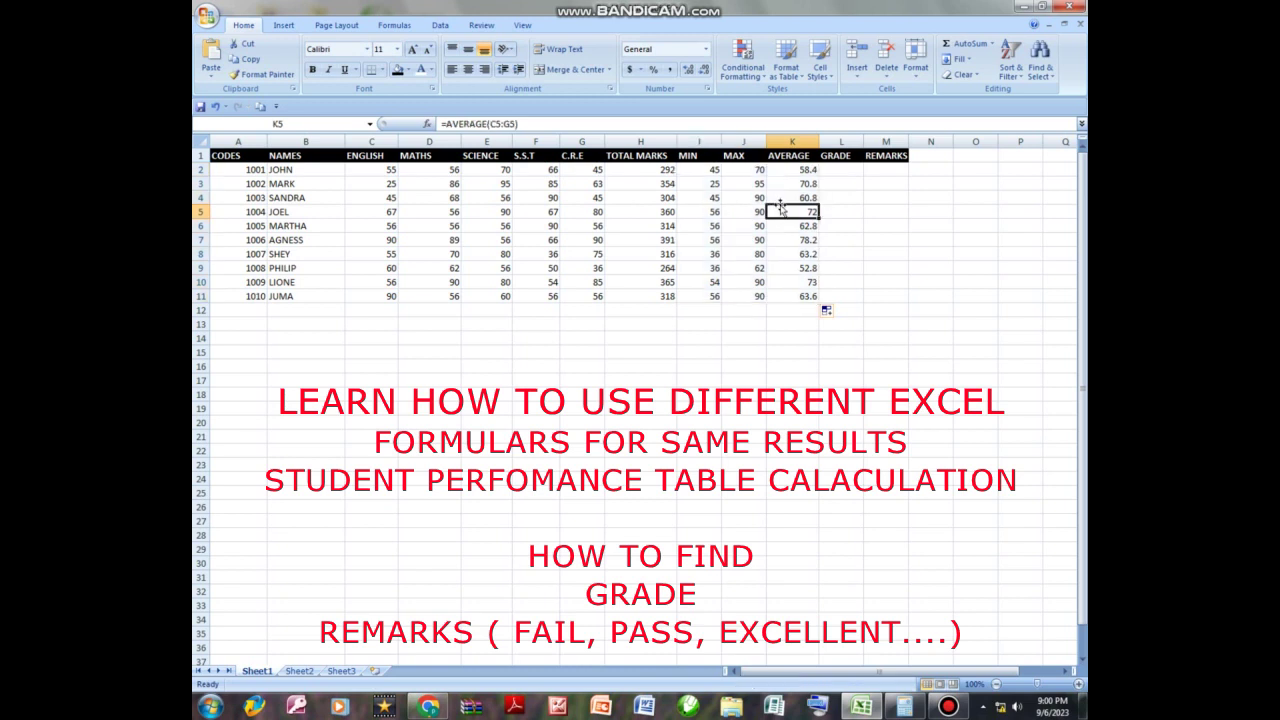
left_click_drag(711, 171, 804, 297)
key("Delete")
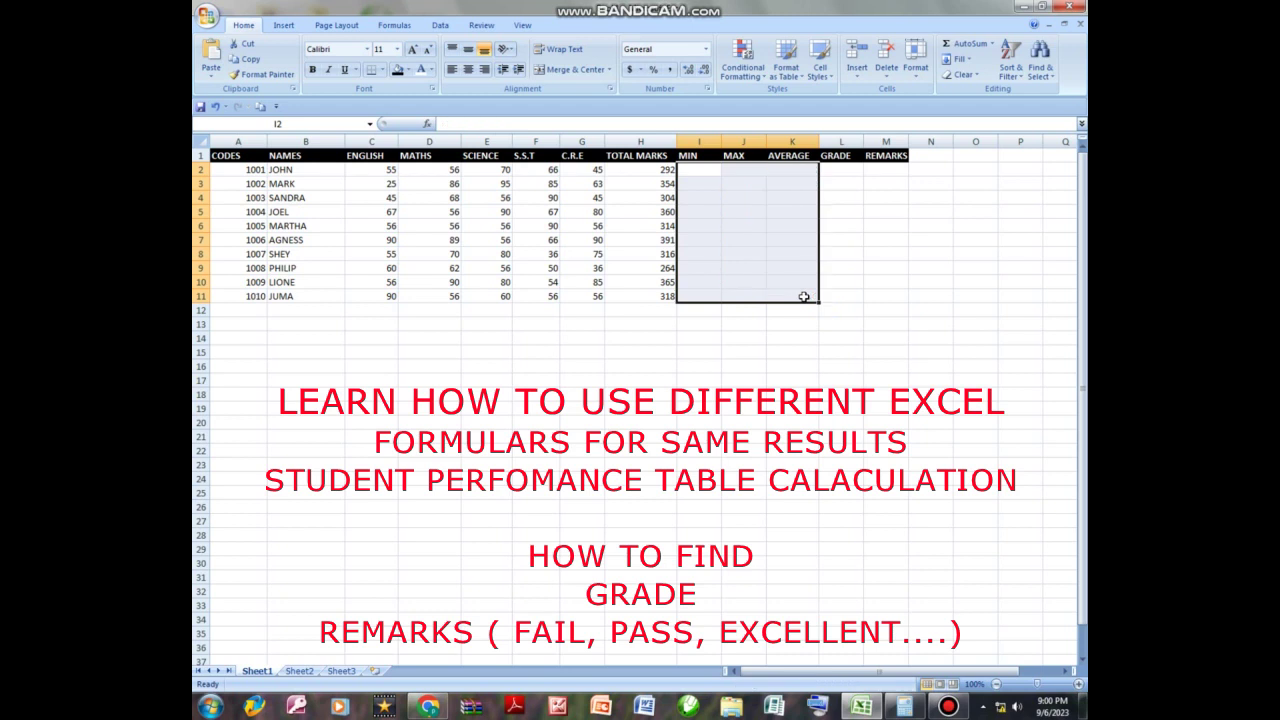
Step: Calculate the minimum of the first student's marks C2:G2 into I2 with AutoSum's Min function
left_click(699, 170)
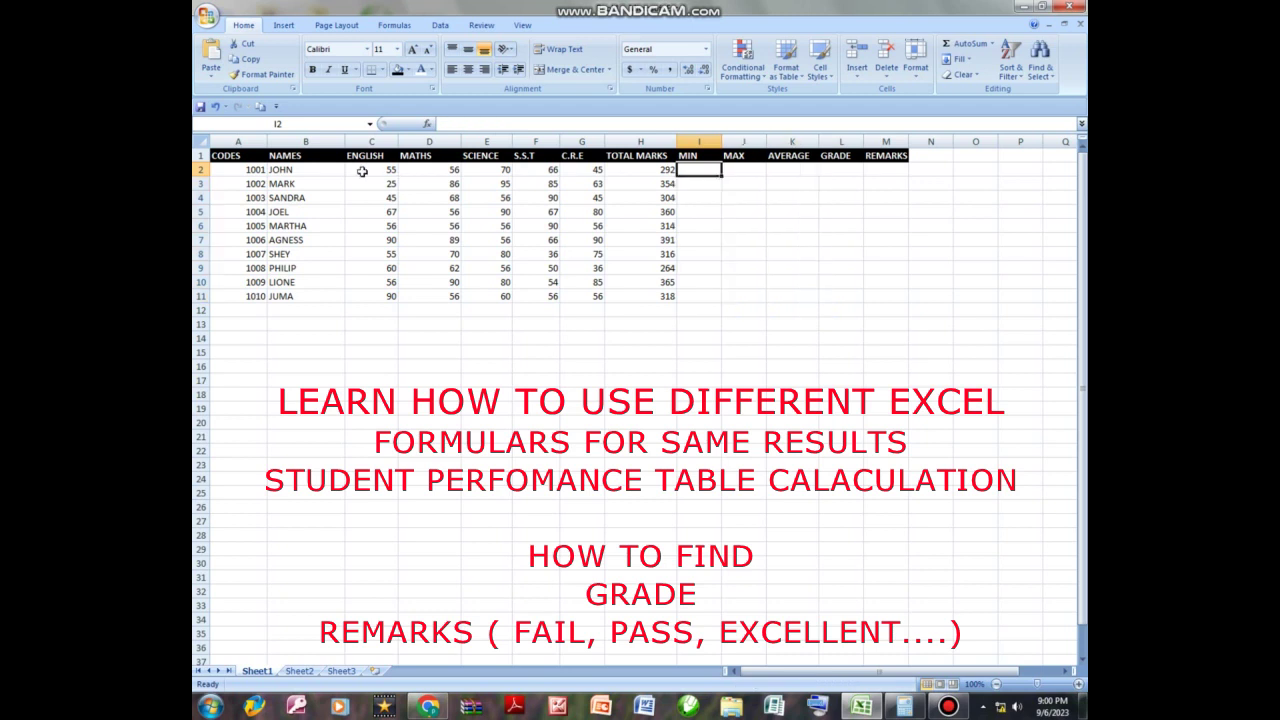
left_click_drag(362, 171, 575, 170)
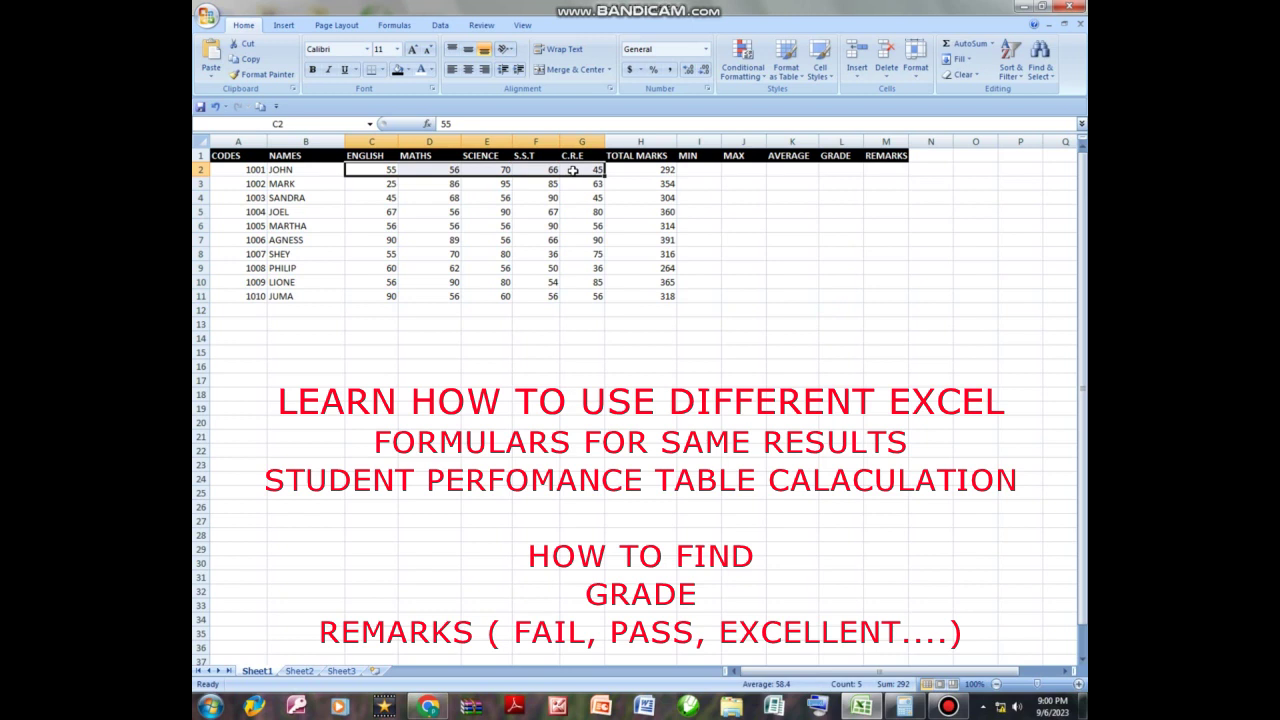
left_click(993, 44)
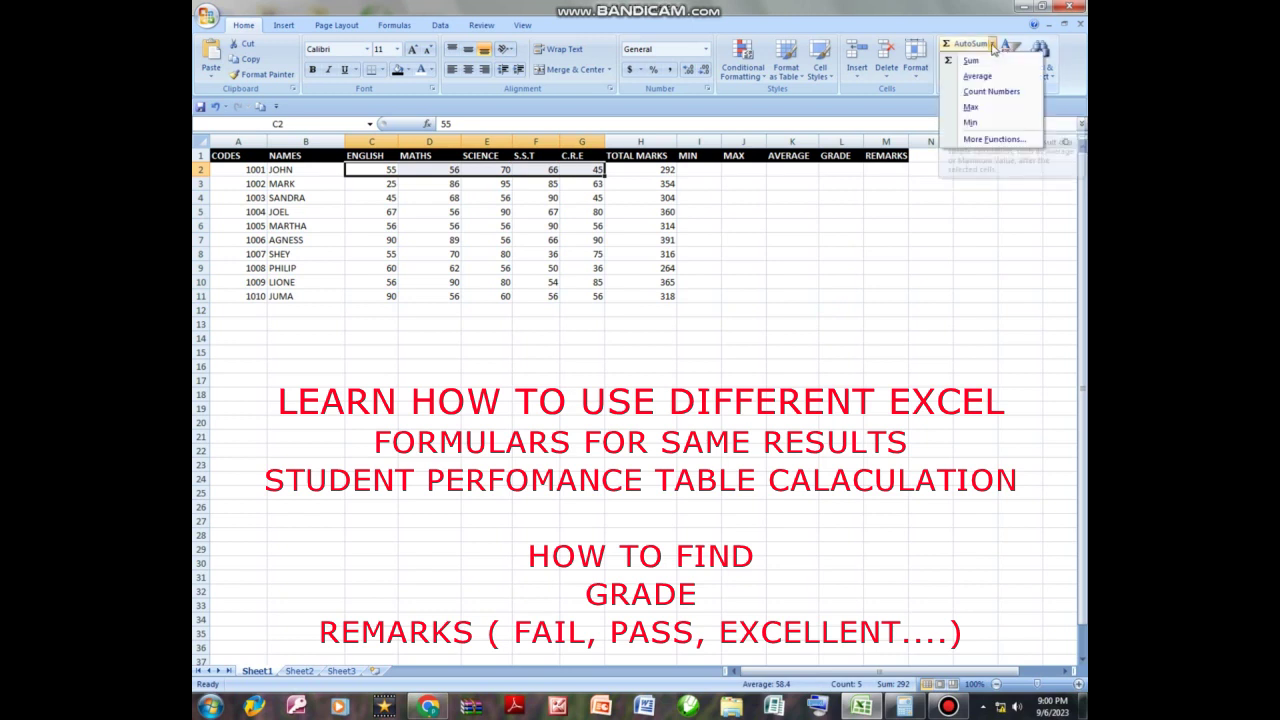
left_click(970, 122)
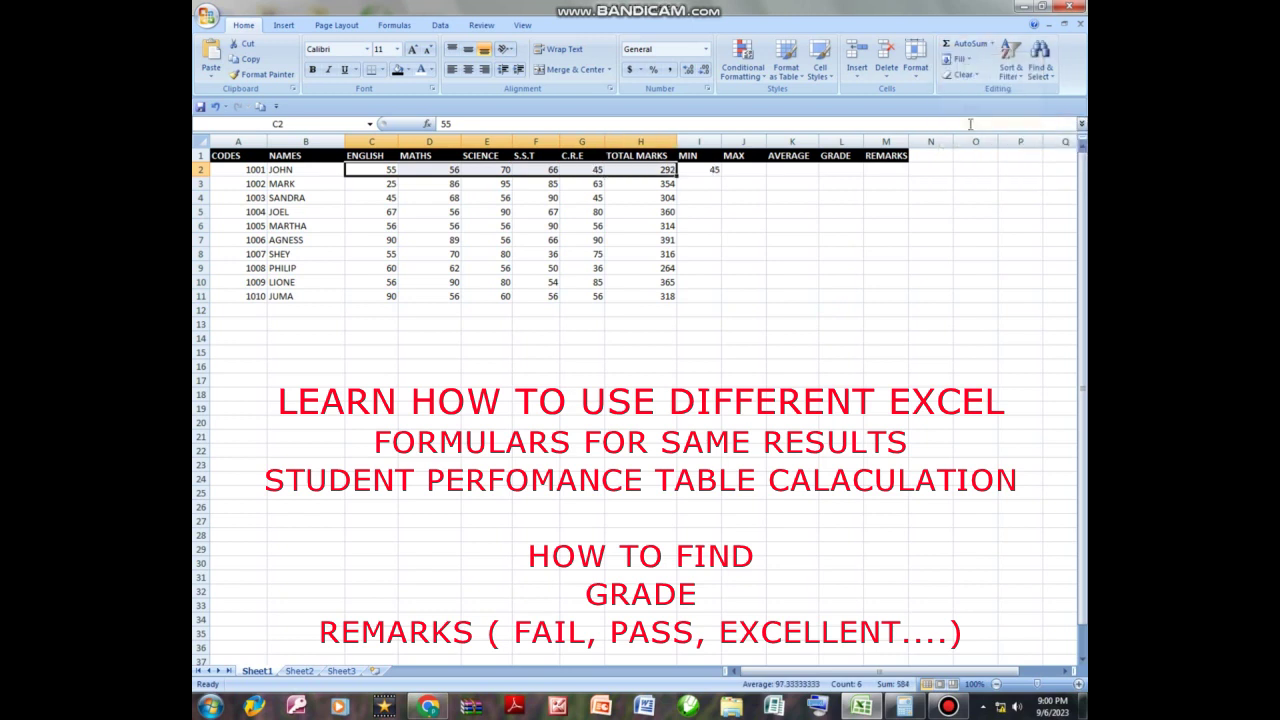
Step: Calculate the maximum of the first student's marks C2:G2 into J2 with AutoSum's Max function
left_click(508, 167)
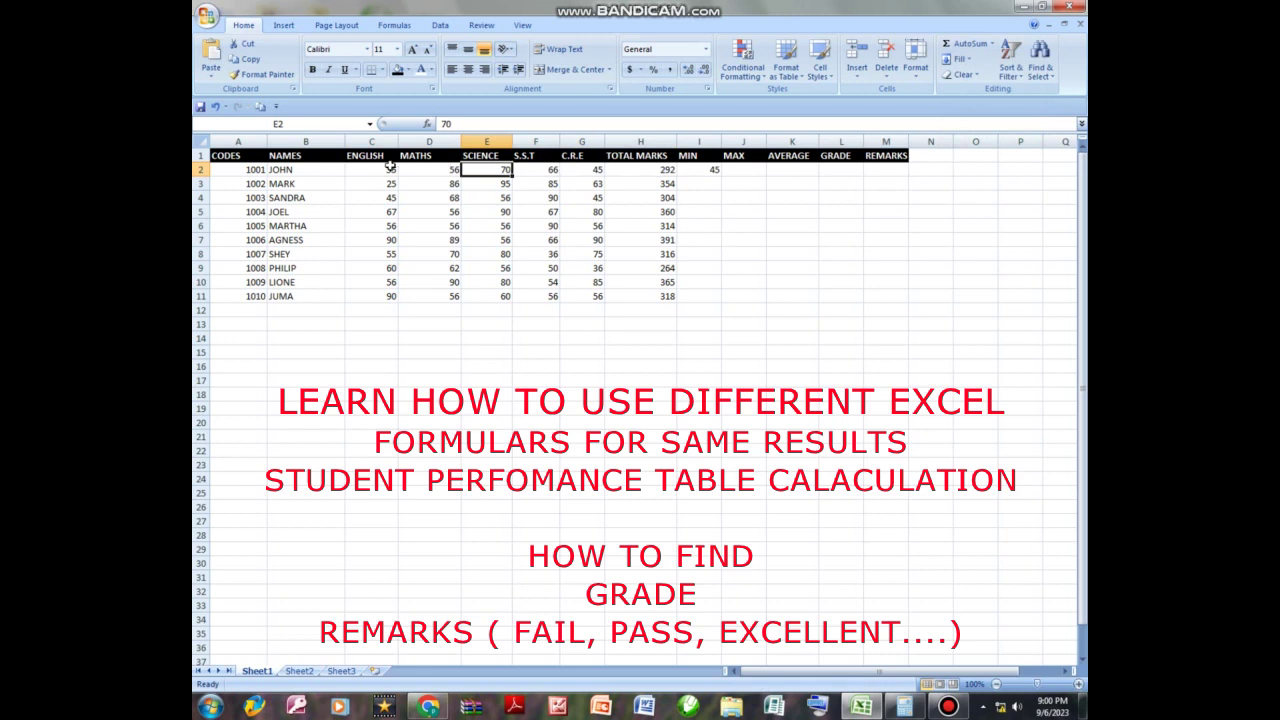
left_click_drag(381, 169, 598, 169)
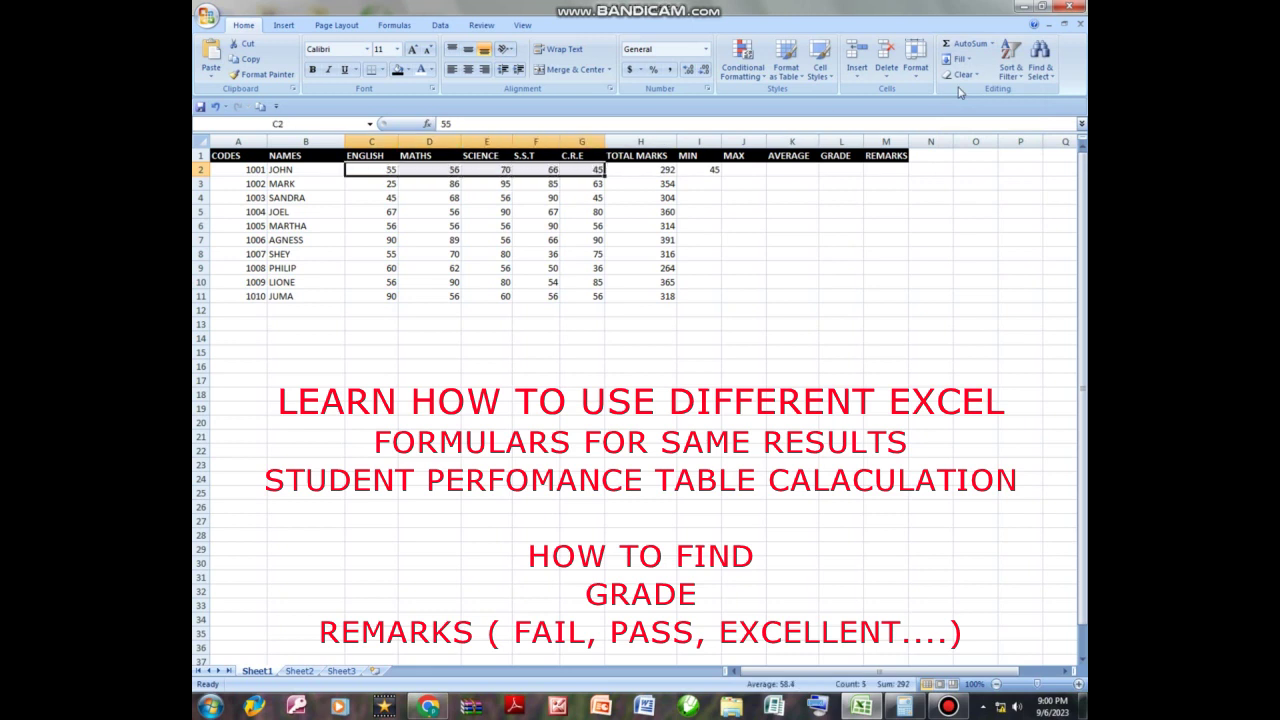
left_click(992, 45)
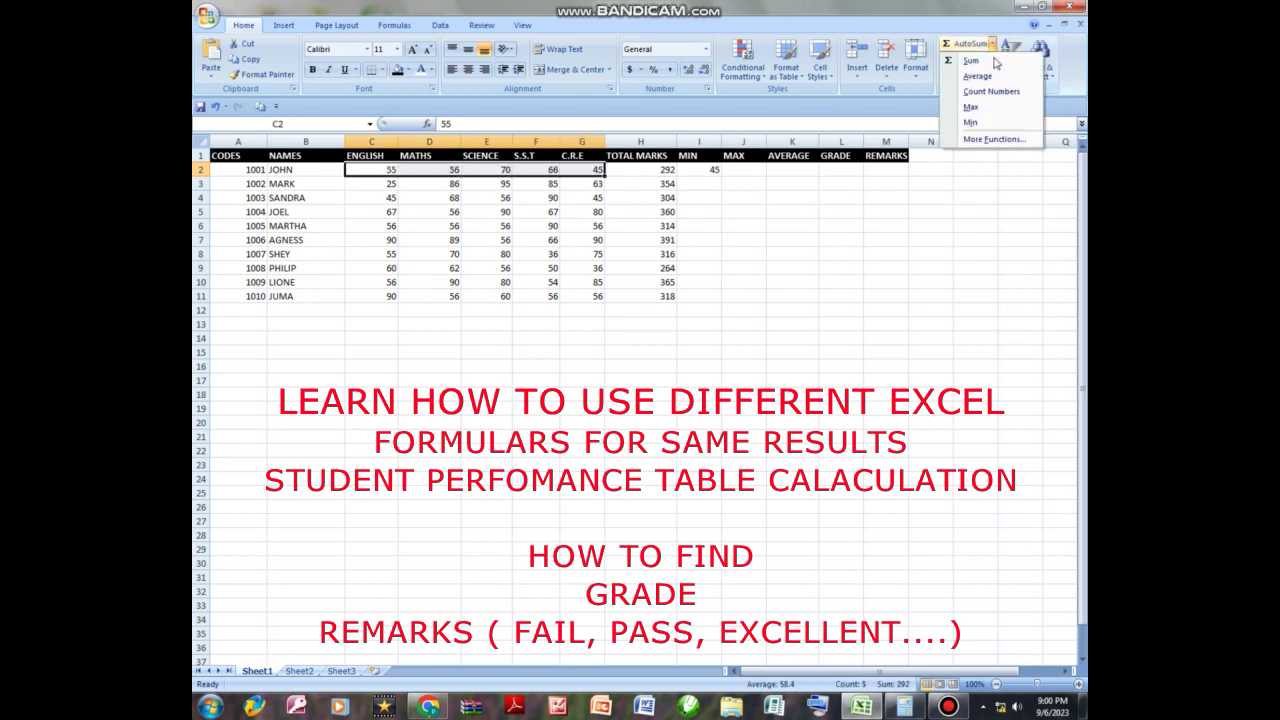
left_click(970, 107)
Step: Average the marks C2:G2 into K2 with AutoSum's Average function and fill the formulas in I2:K2 down to row 11
left_click(381, 171)
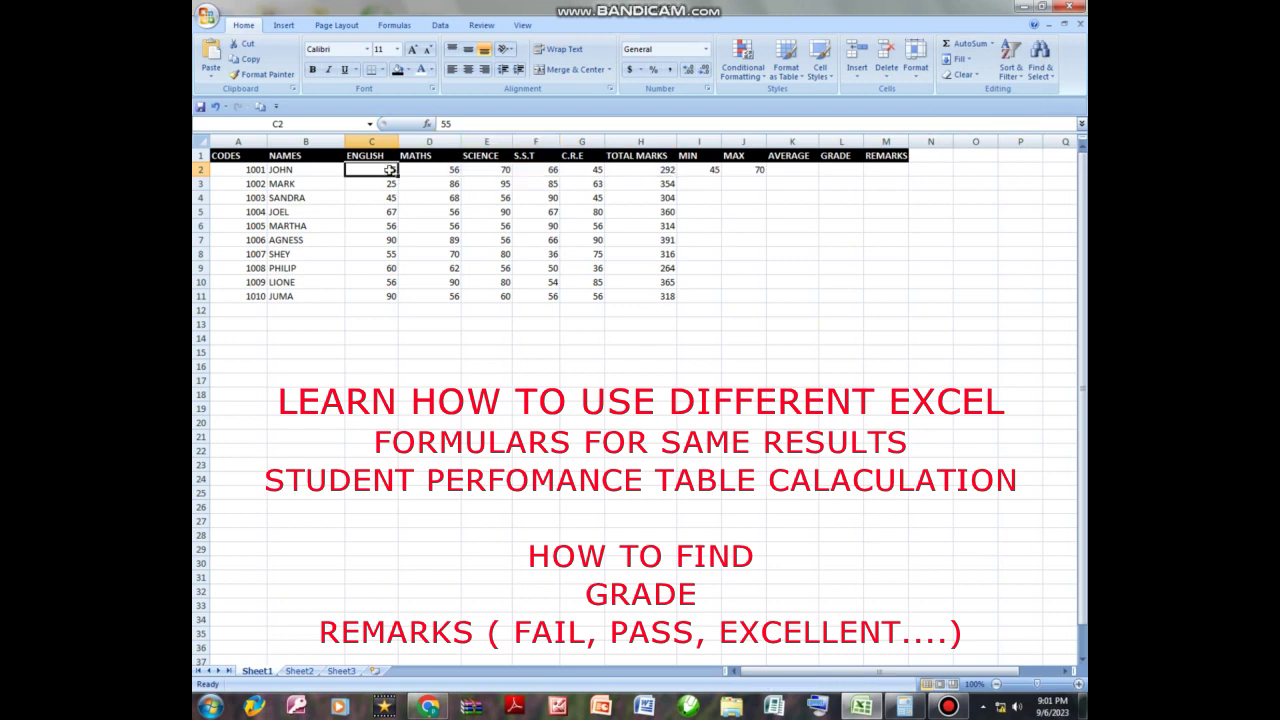
left_click_drag(402, 172, 567, 165)
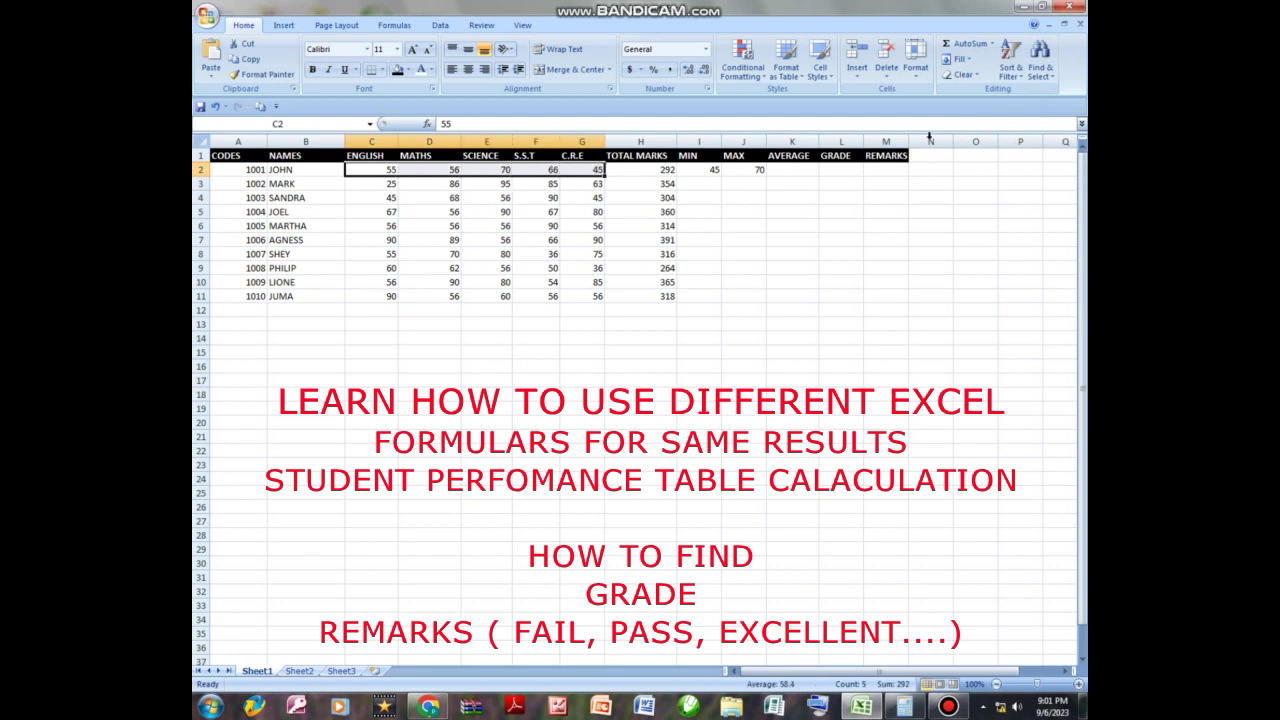
left_click(993, 44)
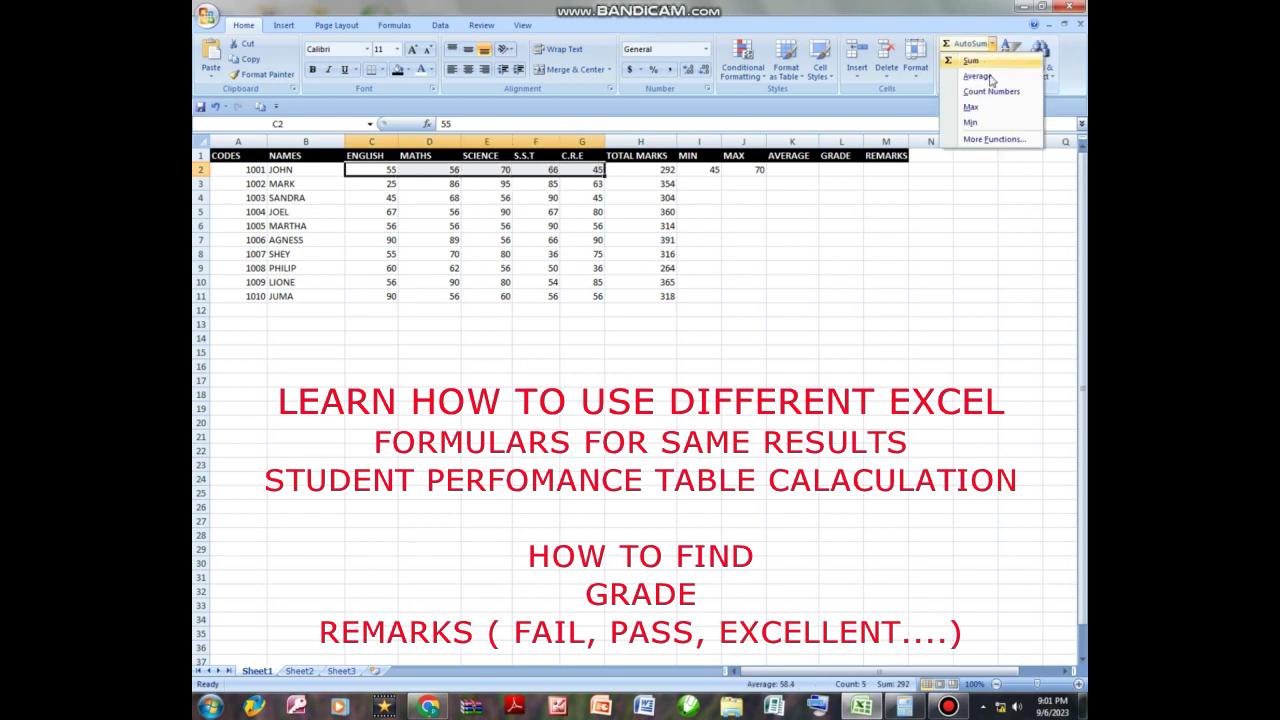
left_click(980, 77)
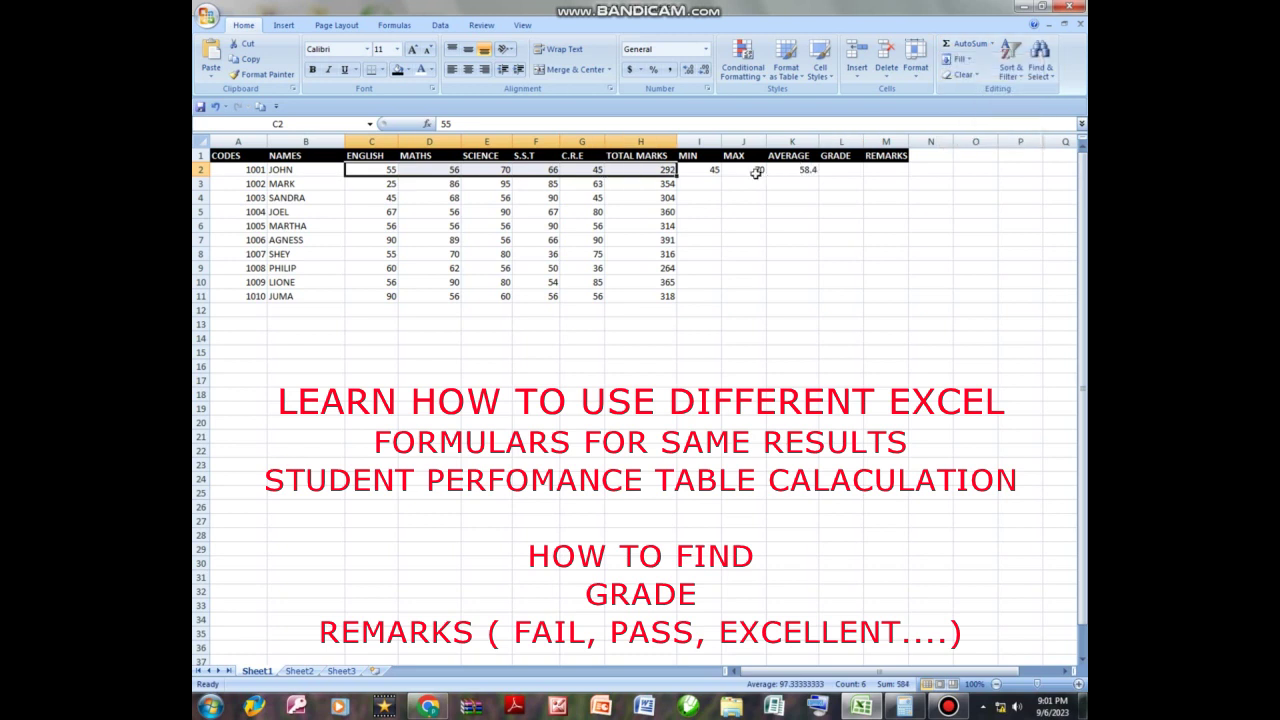
left_click_drag(710, 170, 795, 301)
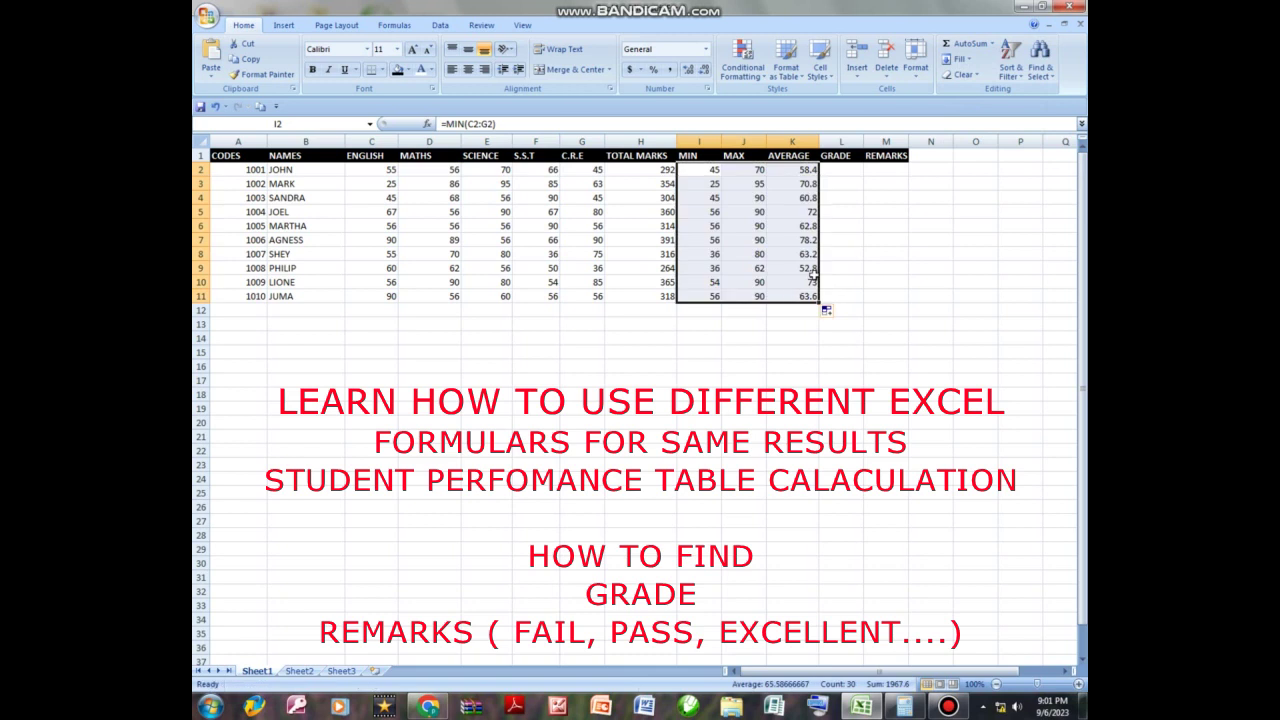
Step: Start a nested IF formula in grade cell L2 with =IF(K2>85,"A", as its first condition
left_click(842, 171)
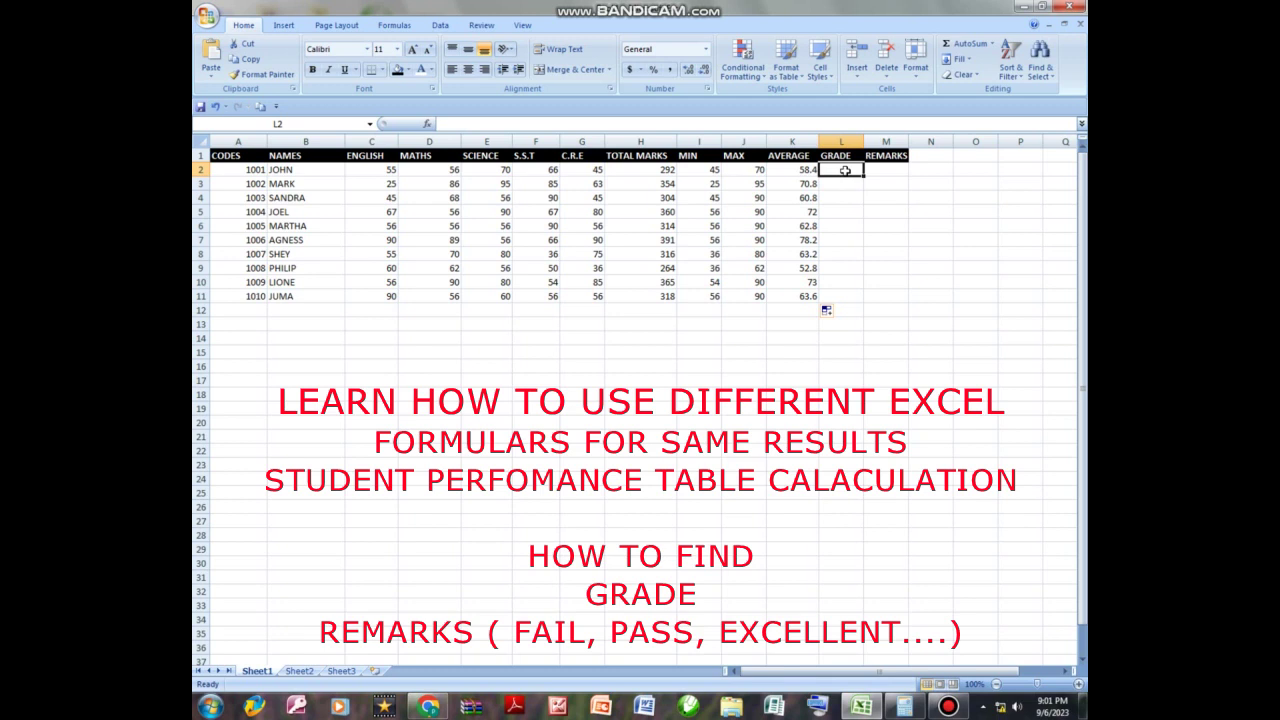
type("=I")
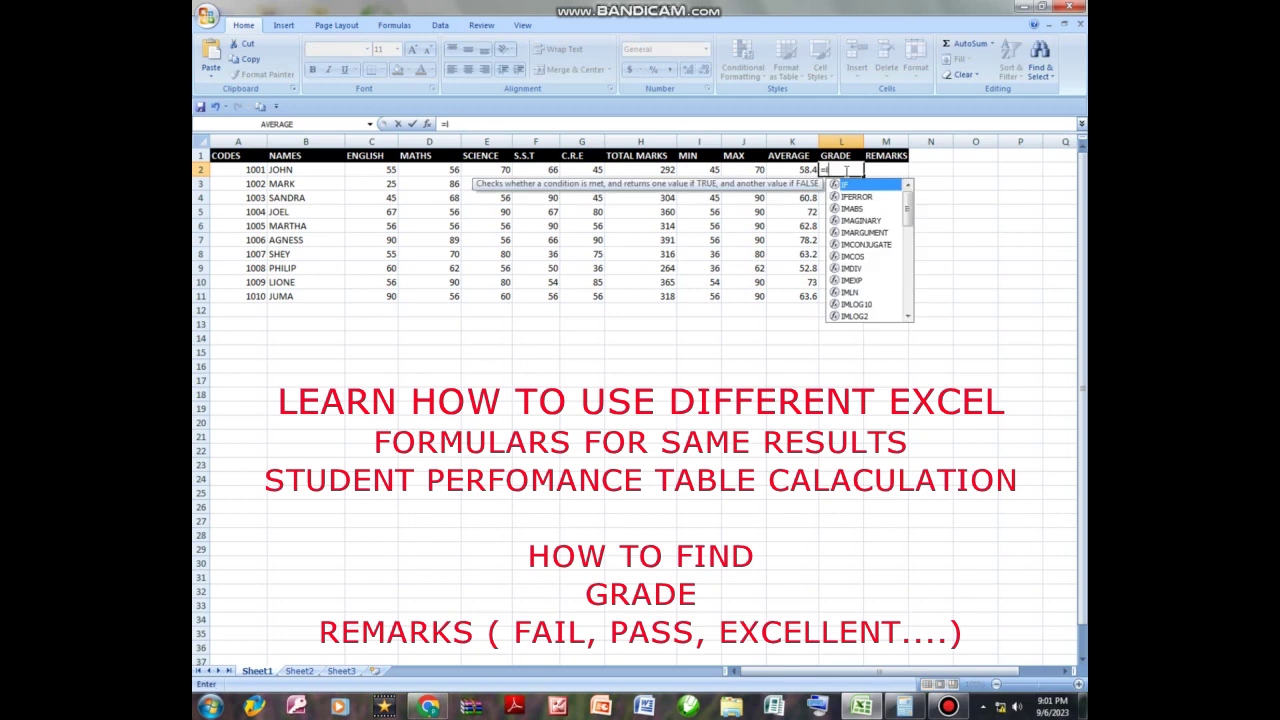
type("F(")
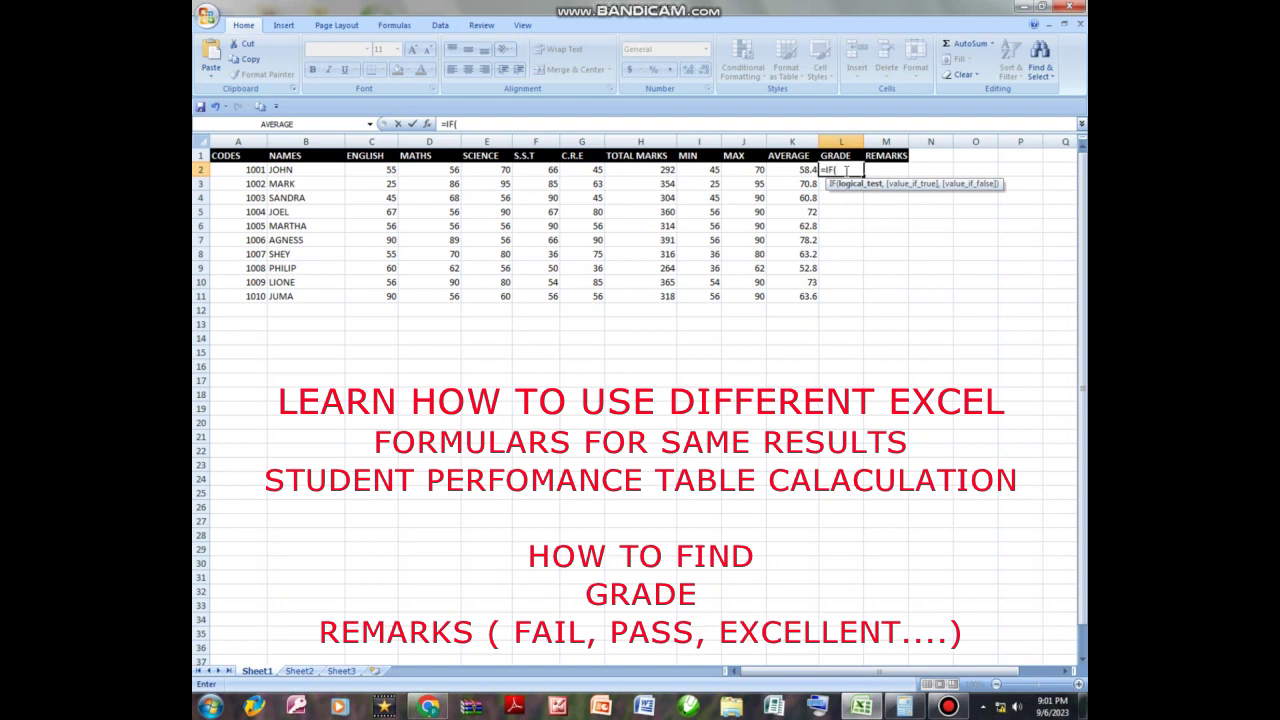
type("K2>85,")
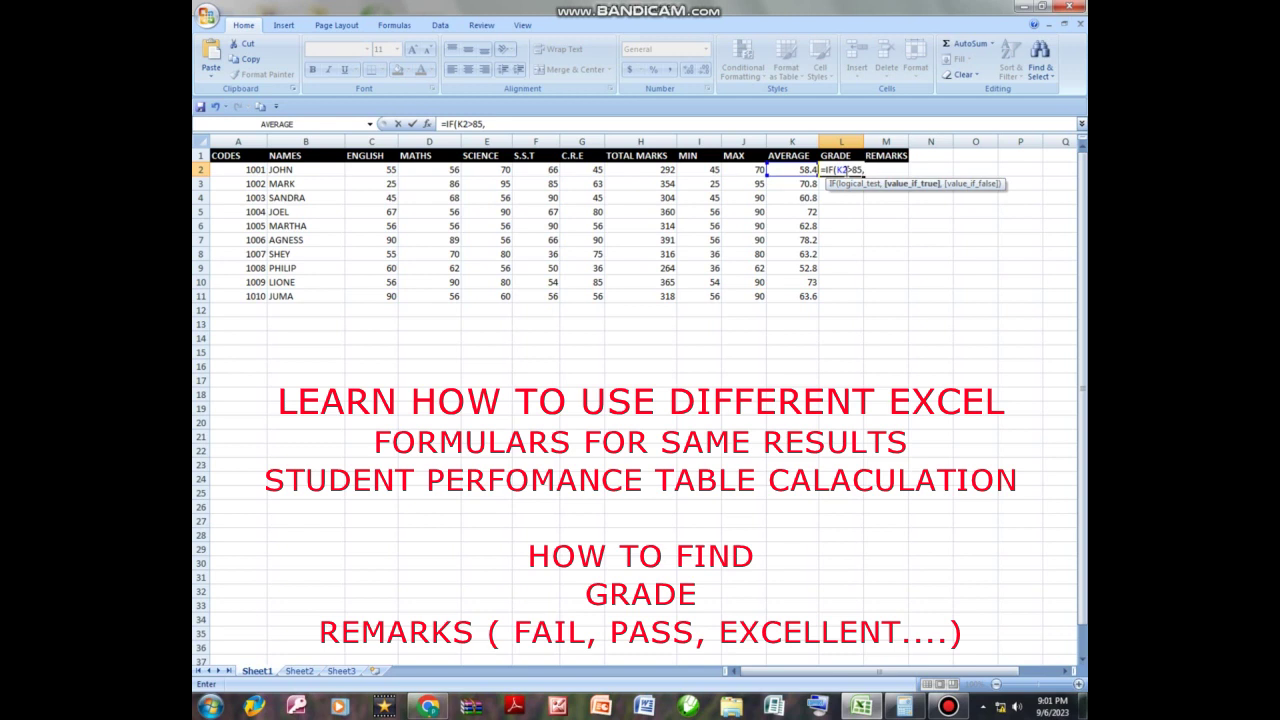
type("\"")
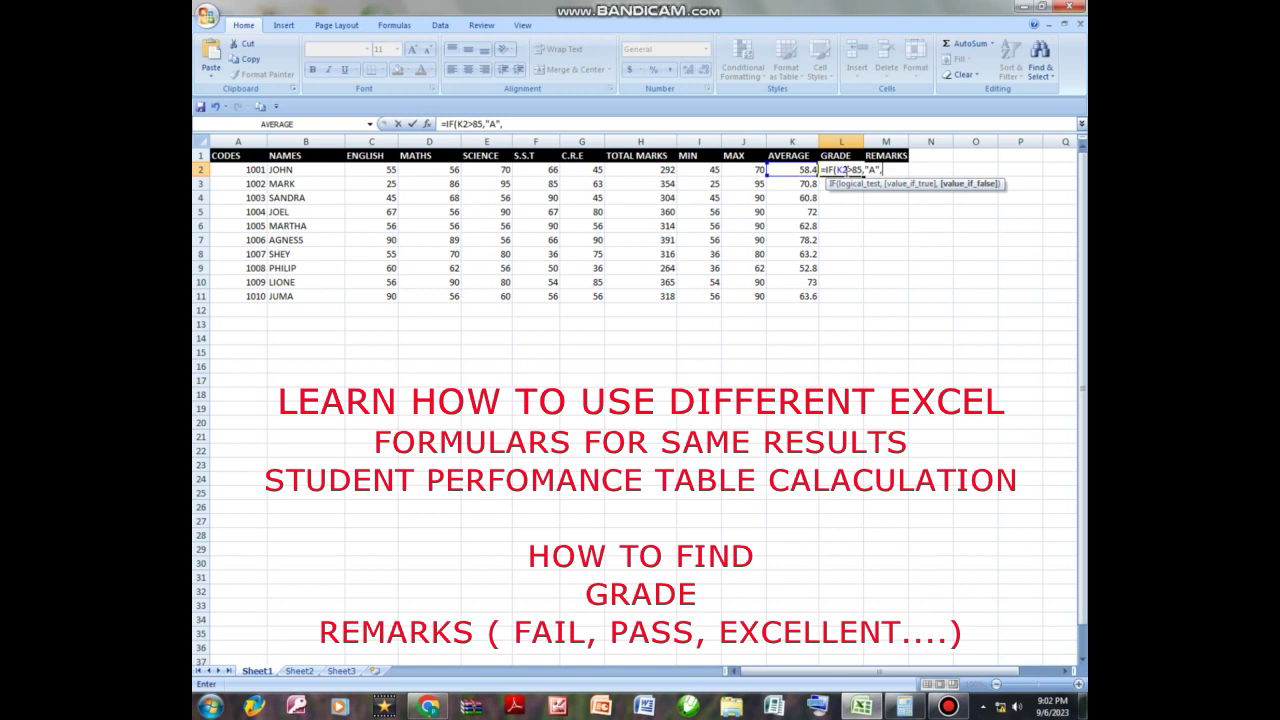
Step: Continue the L2 grade formula with a second condition, IF(K2>80,"A-",
type("IF")
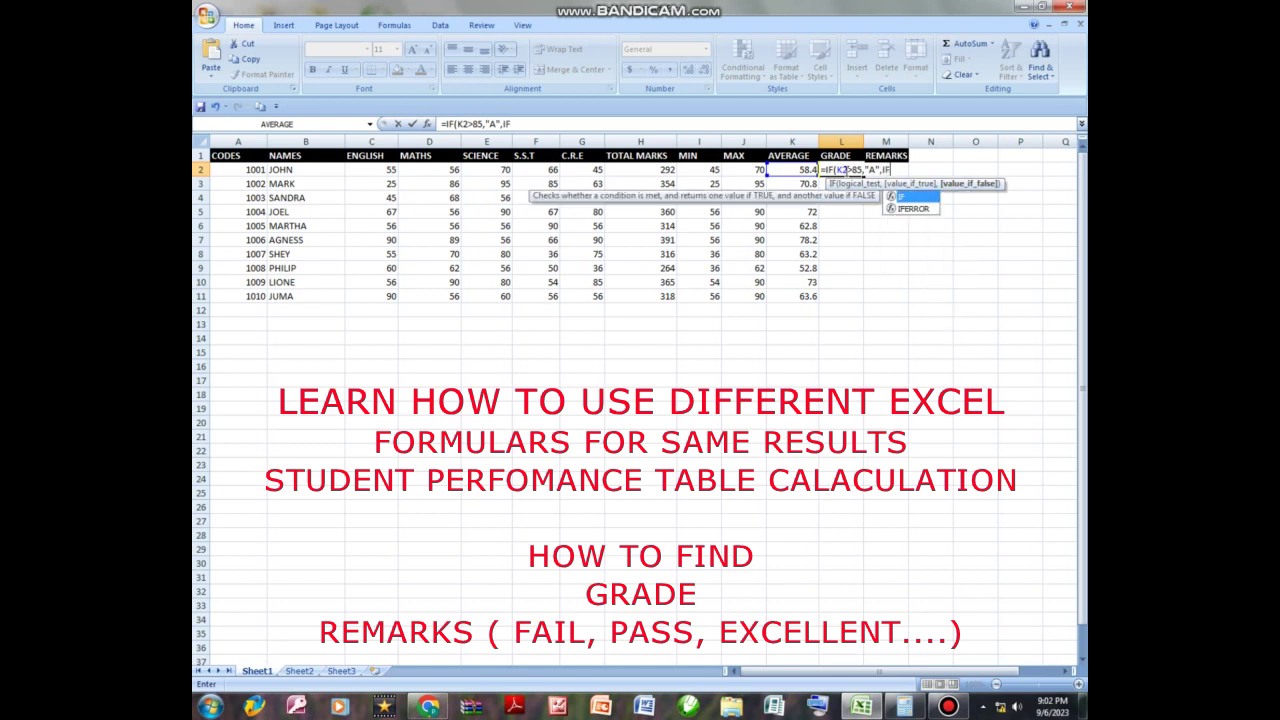
type("(")
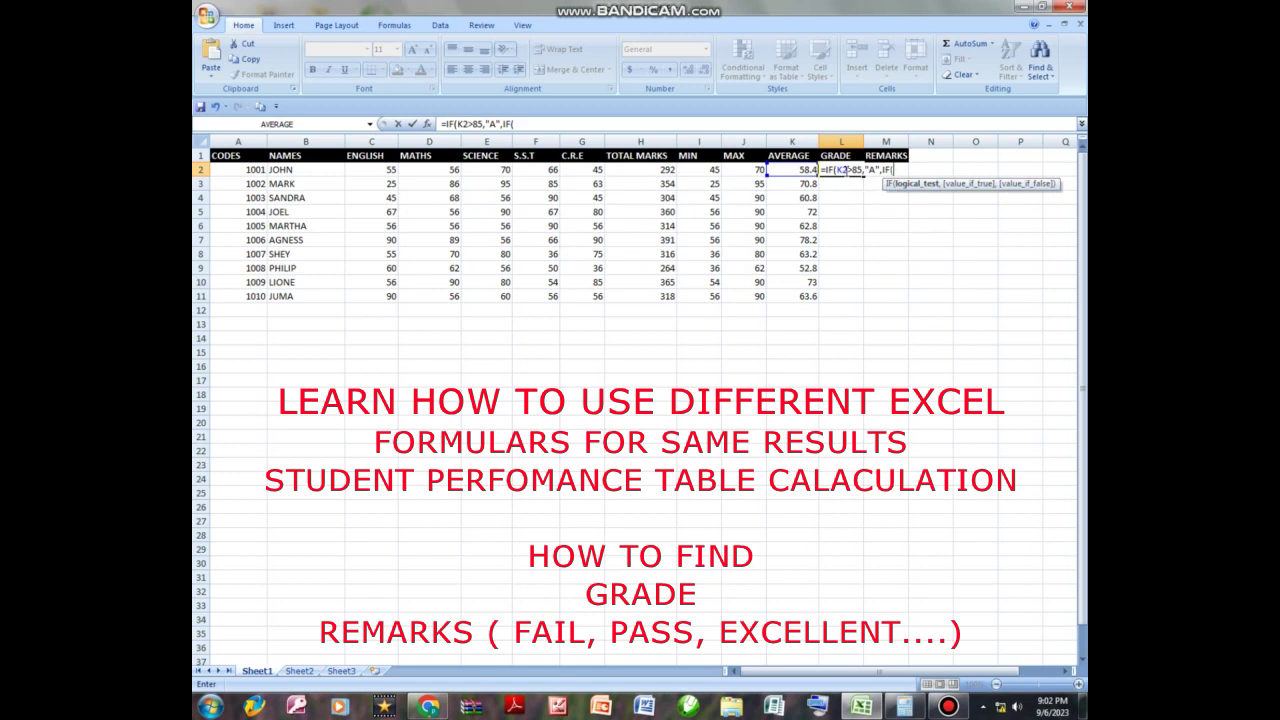
type("K")
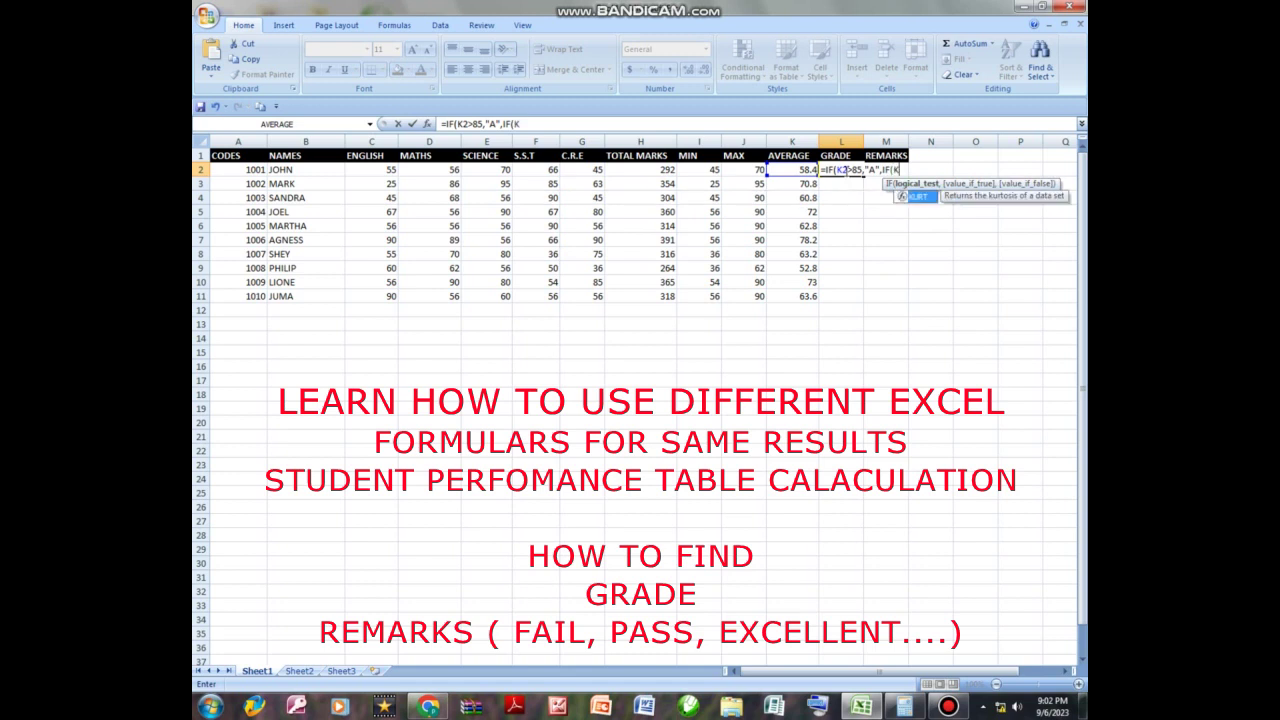
type("2>")
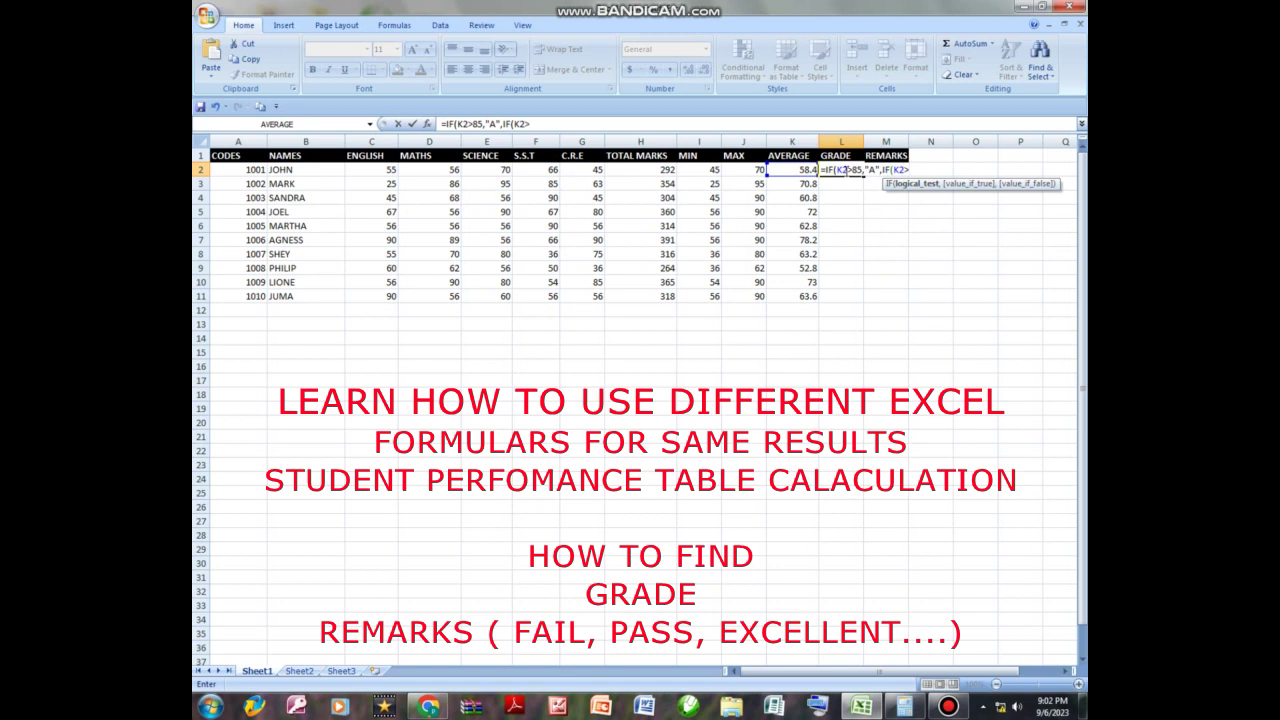
type("7")
key("BackSpace")
type("80,\"")
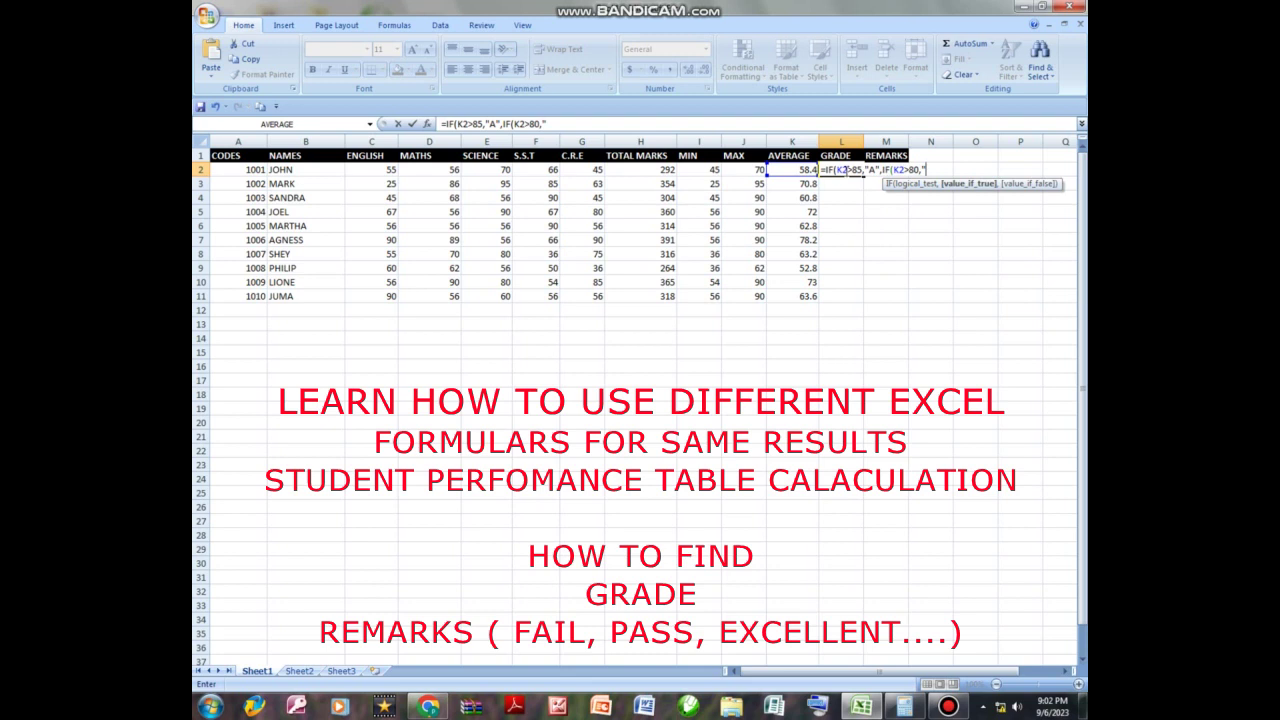
type("A-\",")
Step: Continue the L2 grade formula with a third condition, IF(K2>75,"B+",
type("IF")
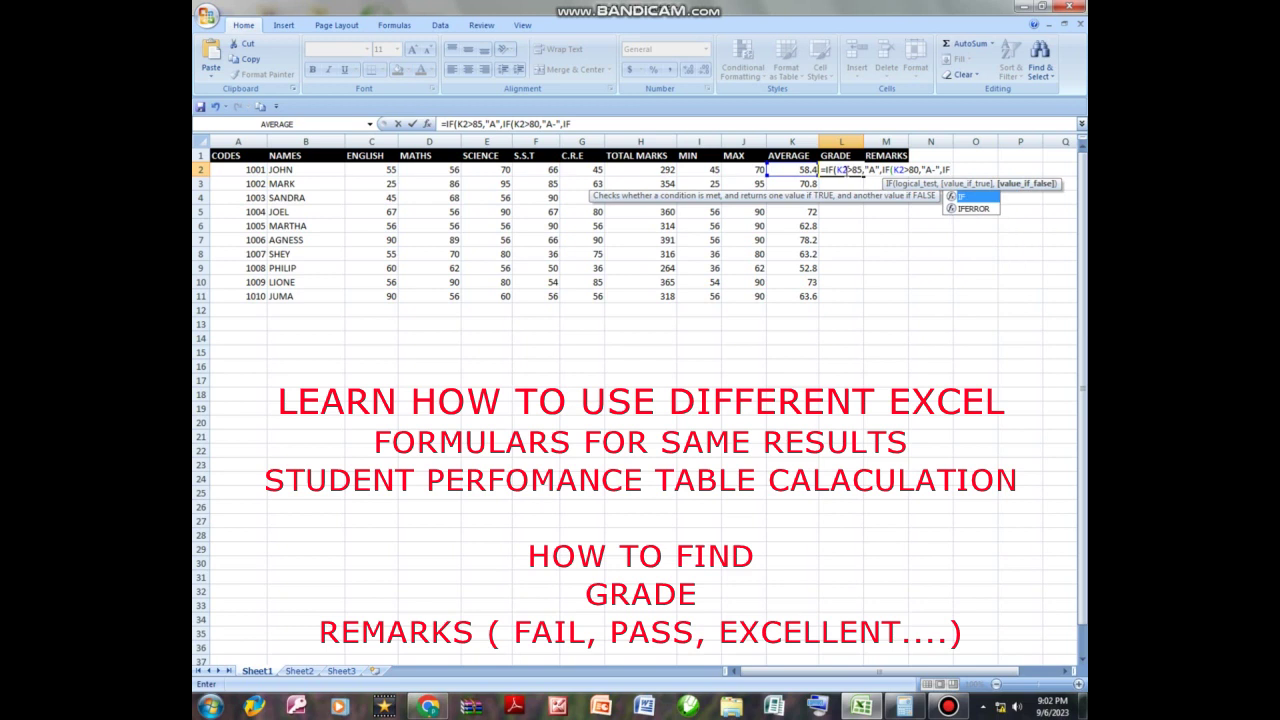
type("(K2>")
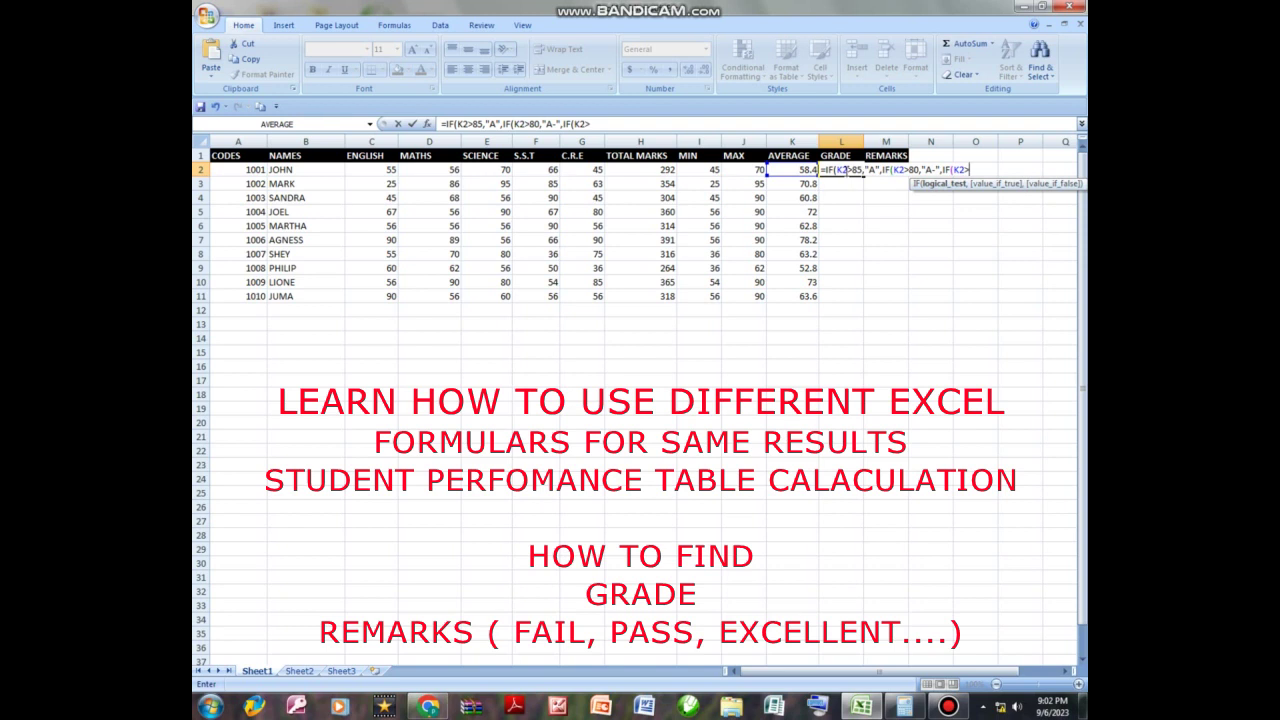
type("75")
type(",\"")
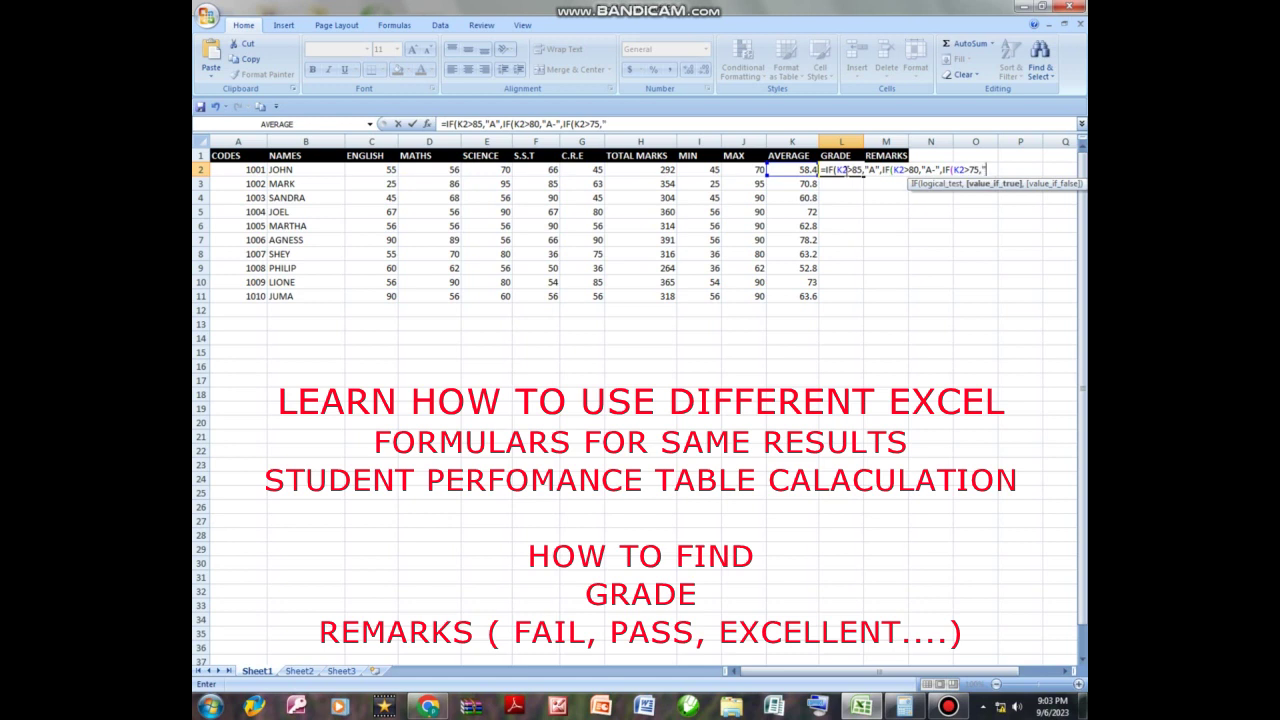
type("B")
type("+")
type("\",")
Step: Continue the L2 grade formula with a fourth condition, IF(K2>70,"B",
type("IF")
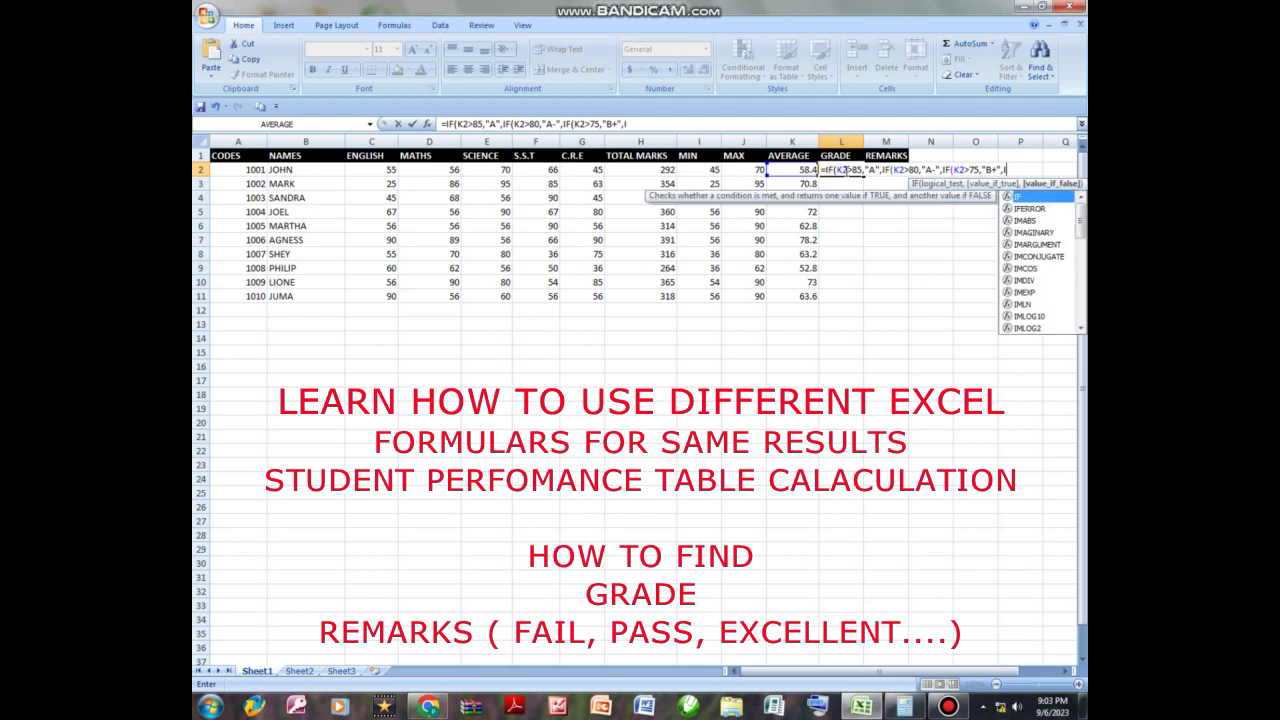
type("(")
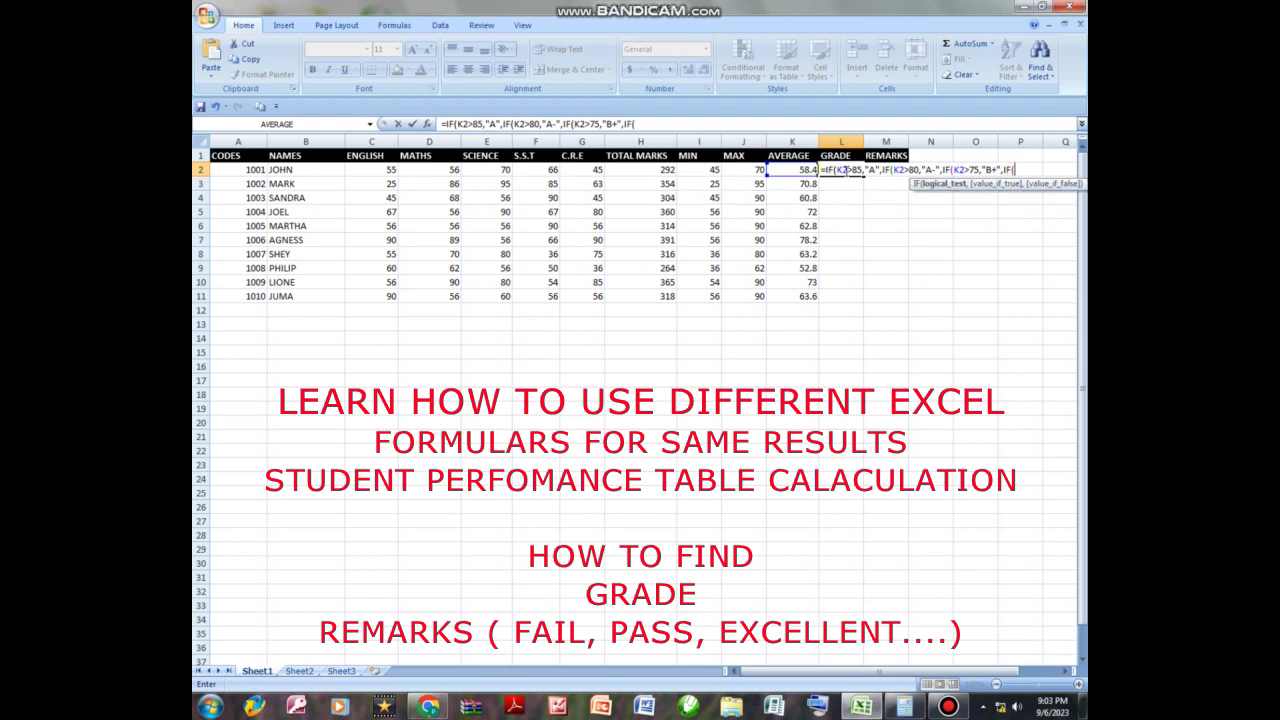
type("K2>")
type("70,\"")
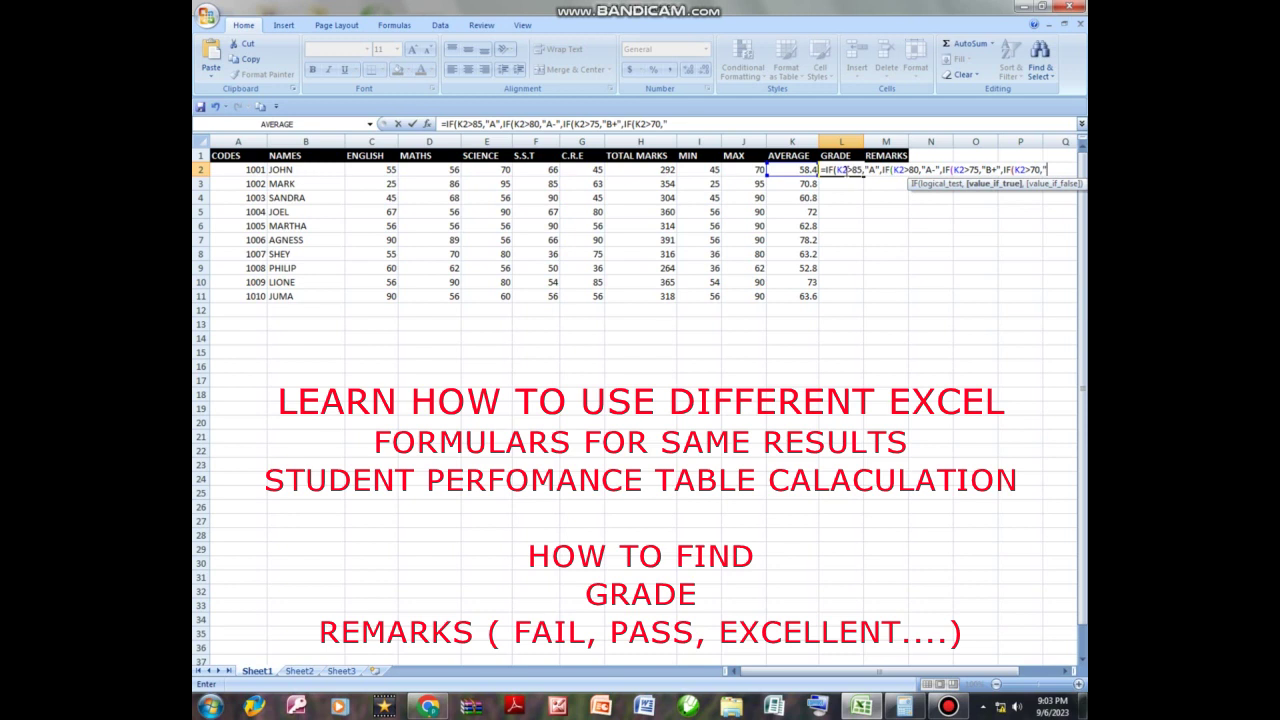
key("BackSpace")
type("\"B\",")
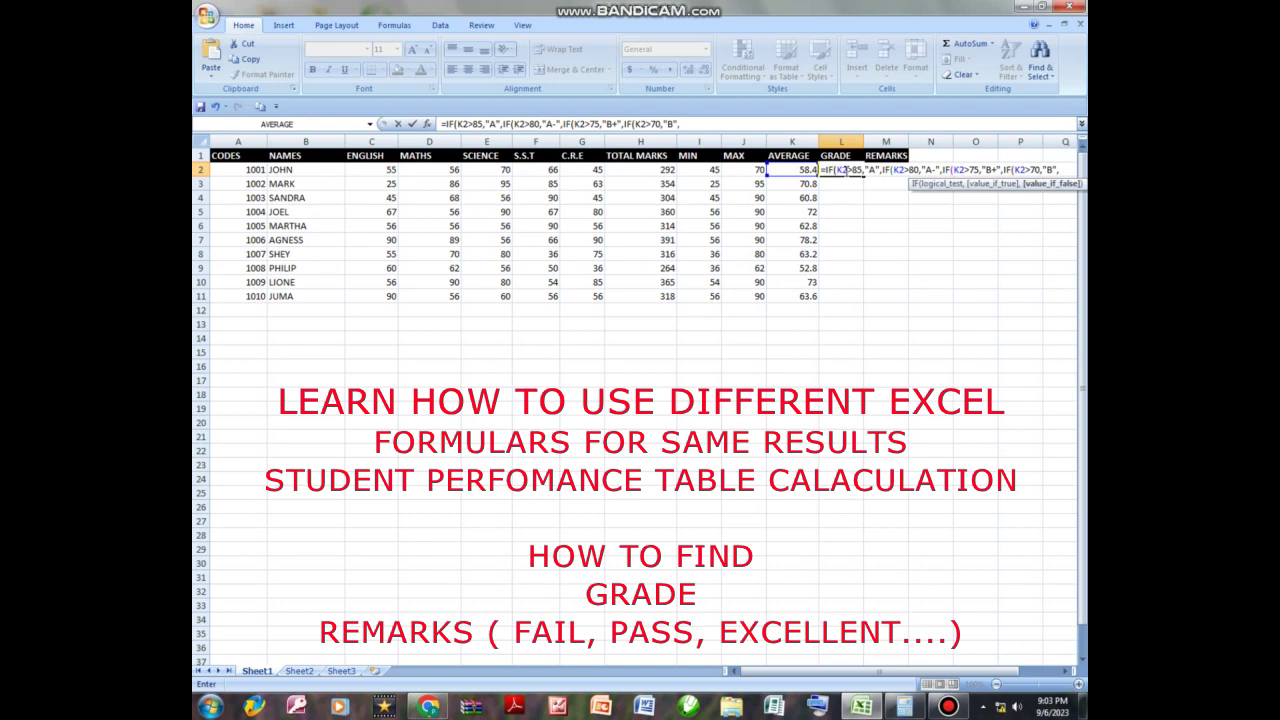
Step: Continue the L2 grade formula with a fifth condition, IF(K2>65,"B-"
type("IF")
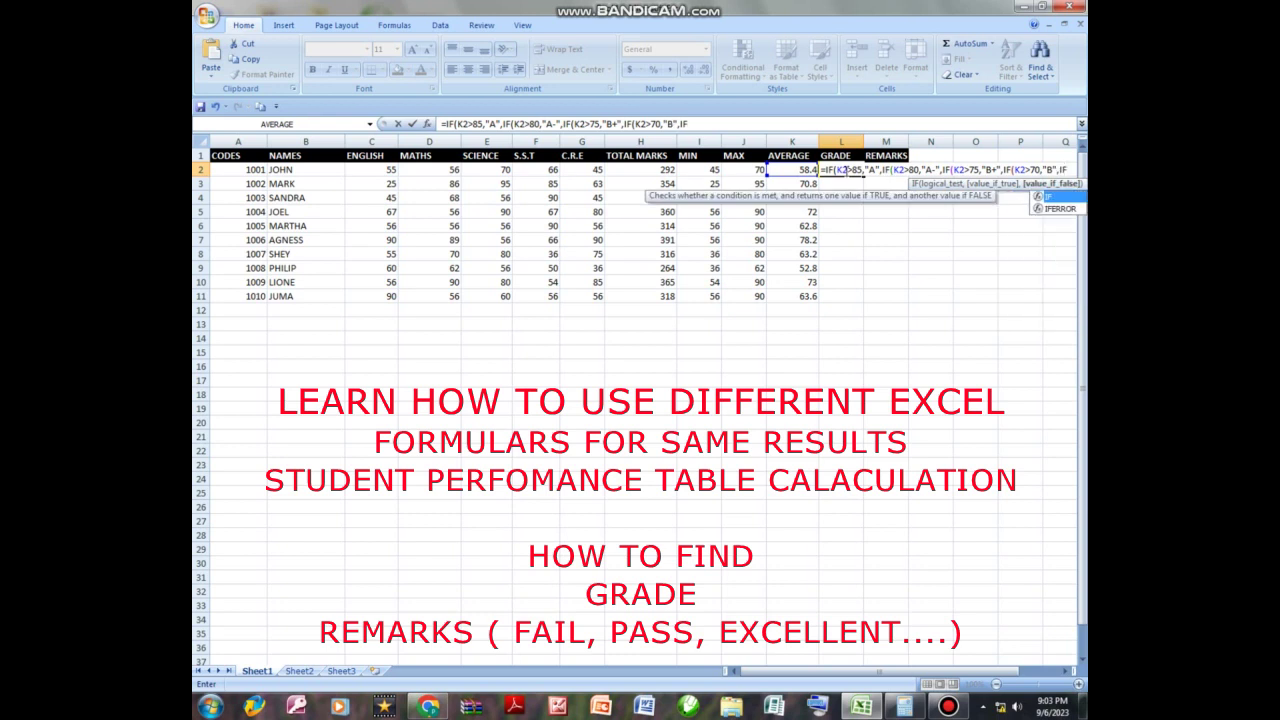
type("(K")
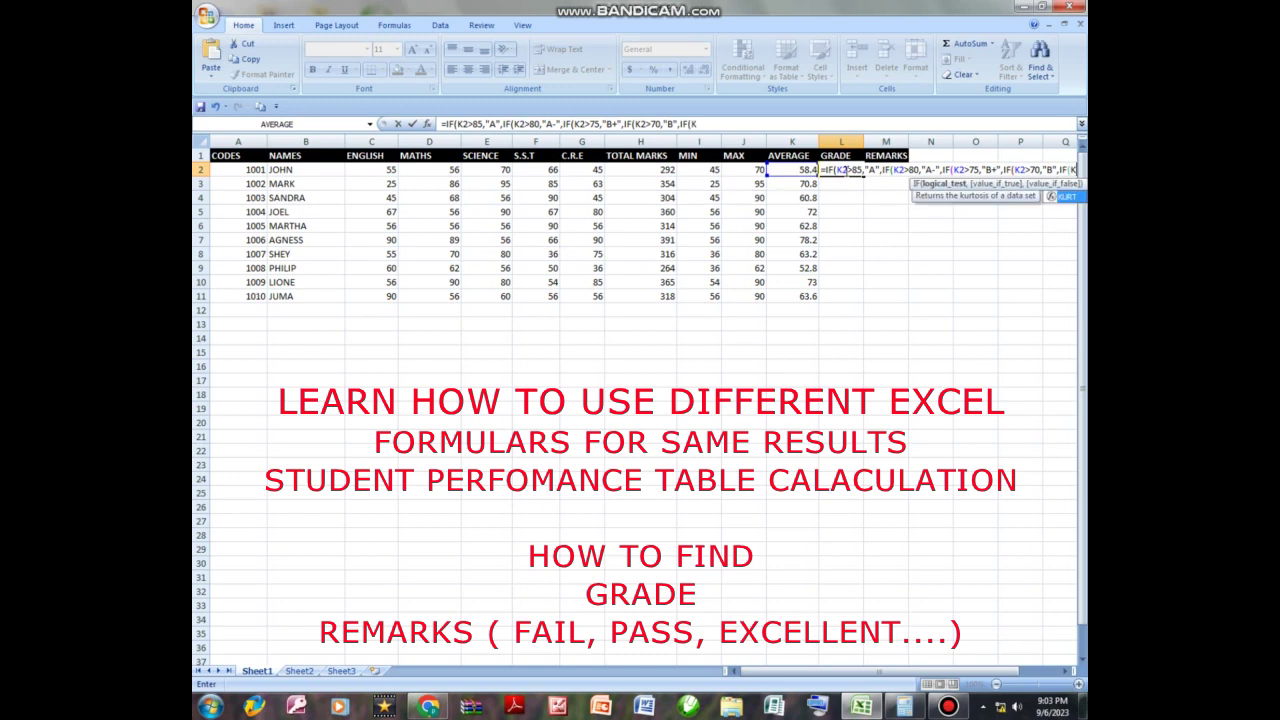
type("2>")
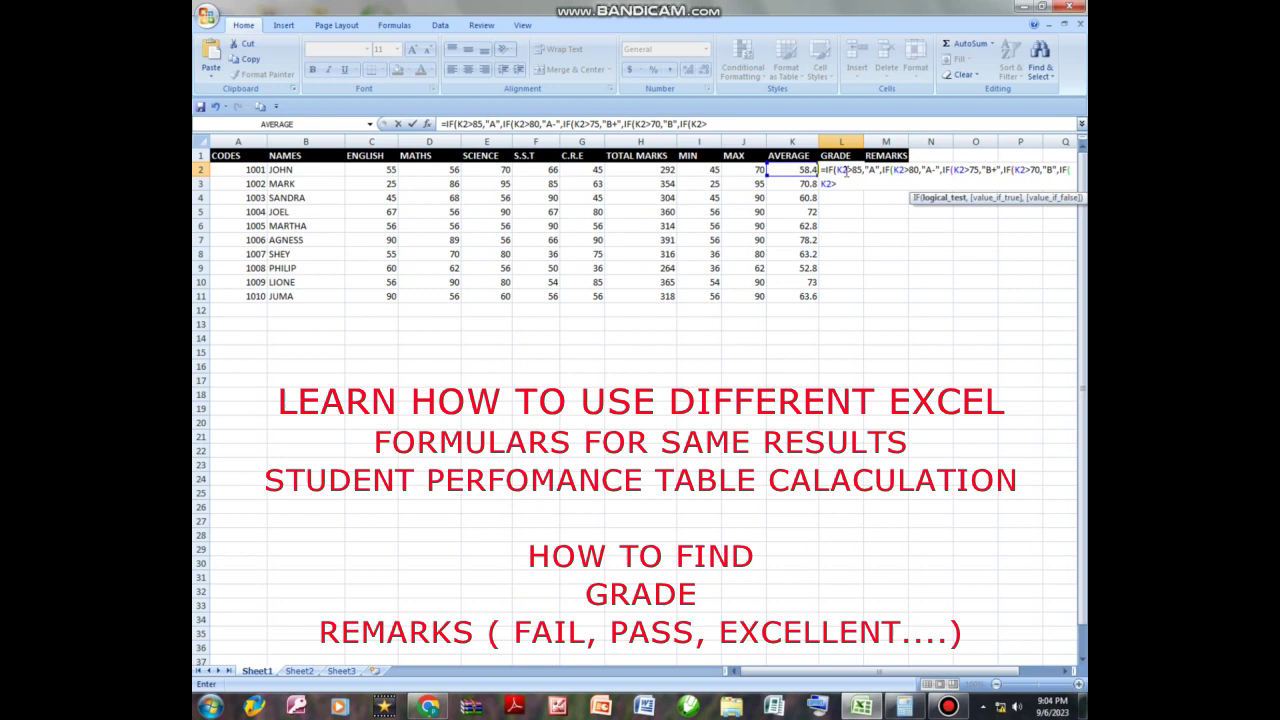
type("65,\"B-\"")
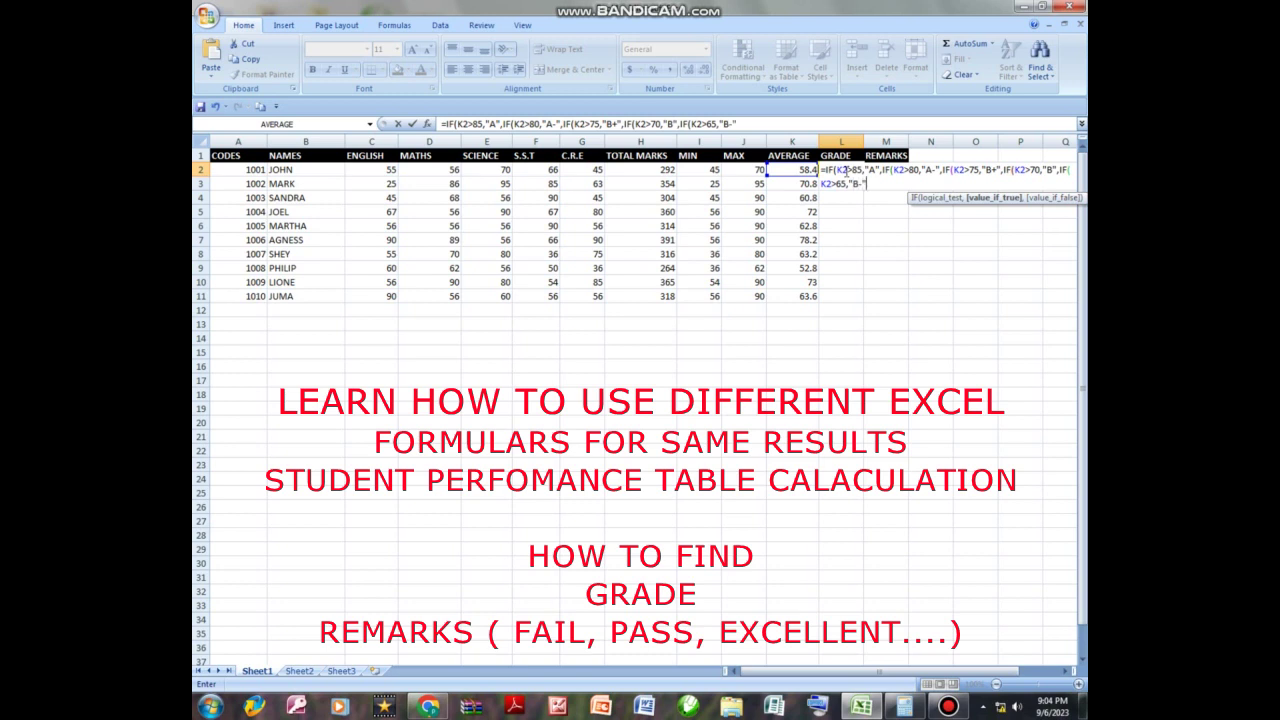
Step: Add the next two nested conditions to the L2 grade formula: IF(K2>60,"C+", and IF(K2>55,"C",
type(",IF")
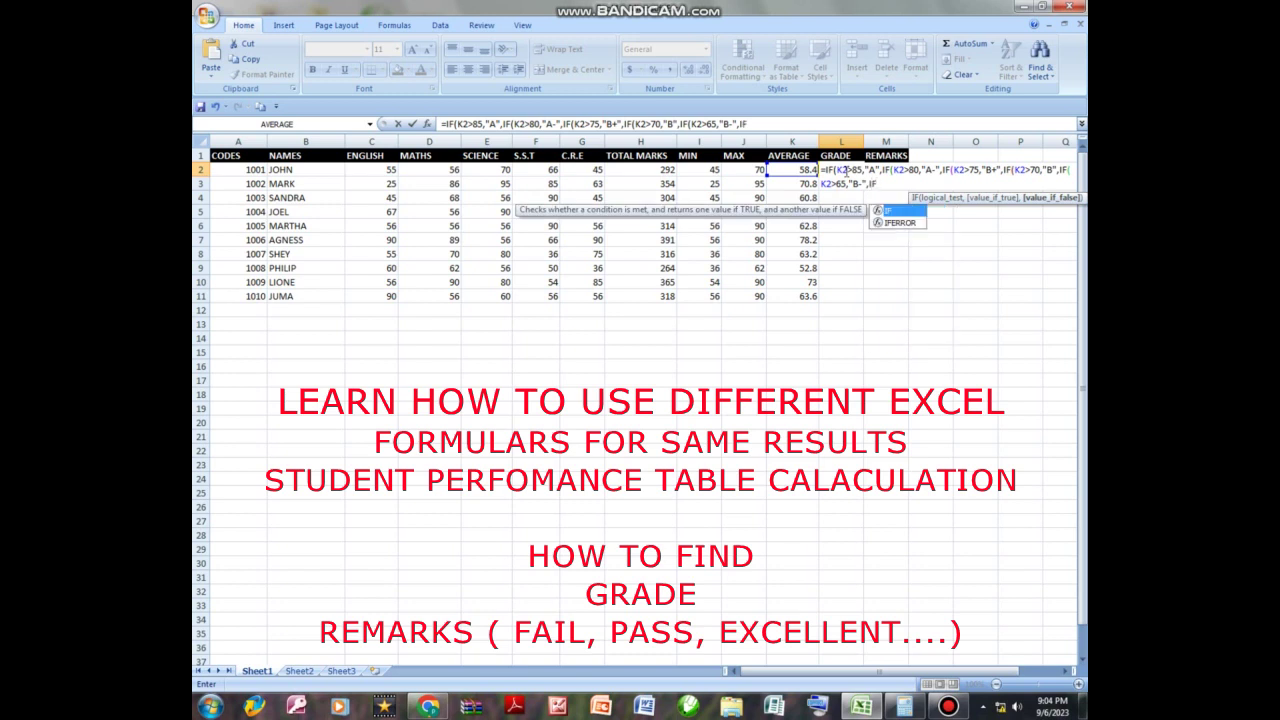
type("(")
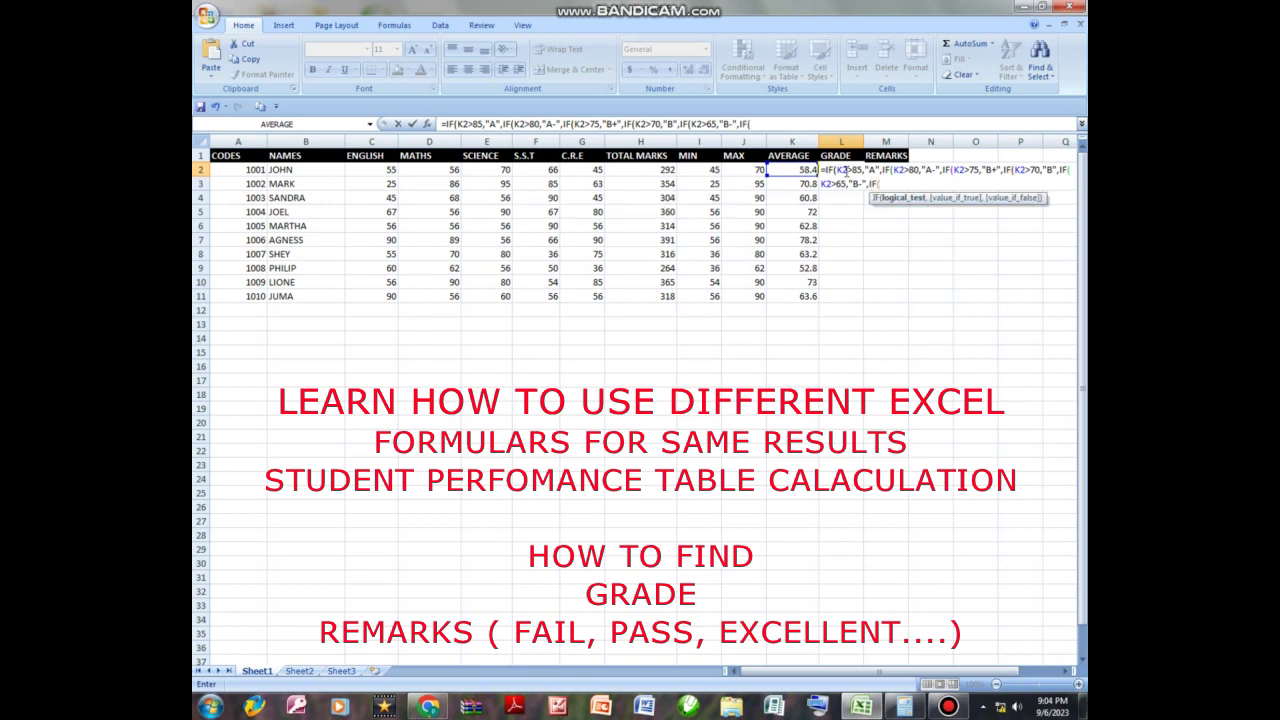
type("K2>60,\"")
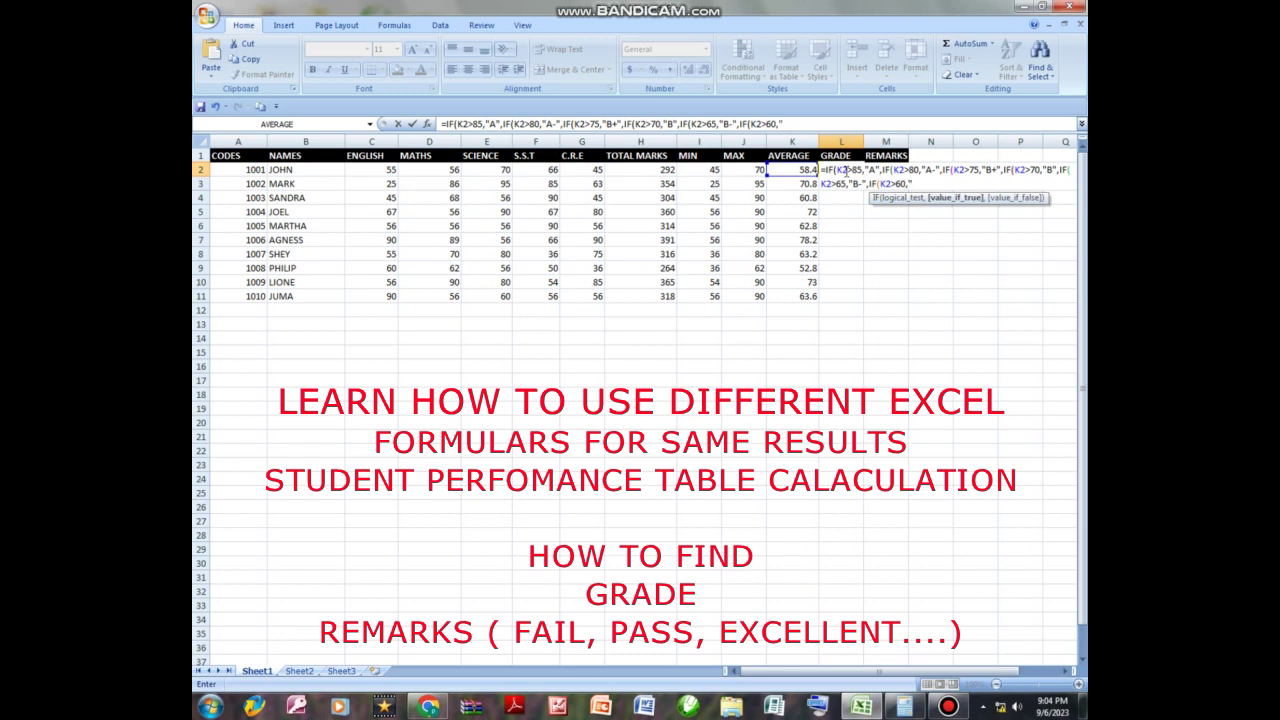
type("C+\",IF(")
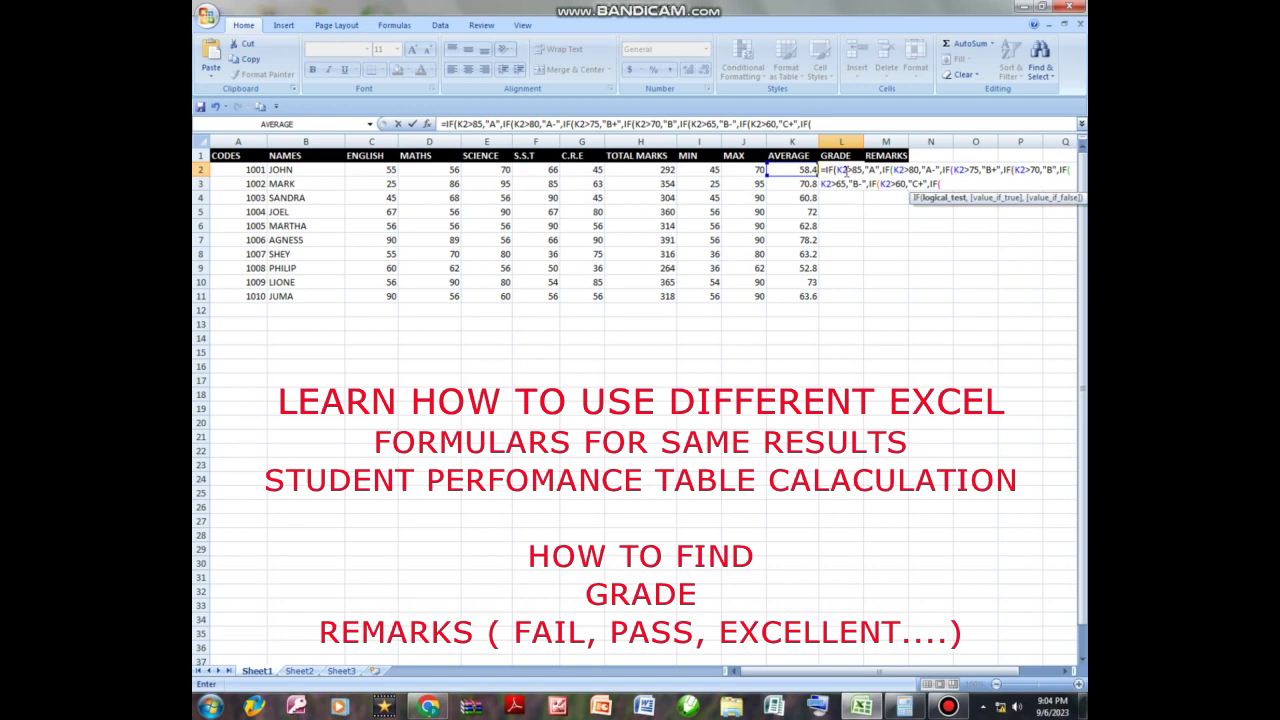
type("K2>55,")
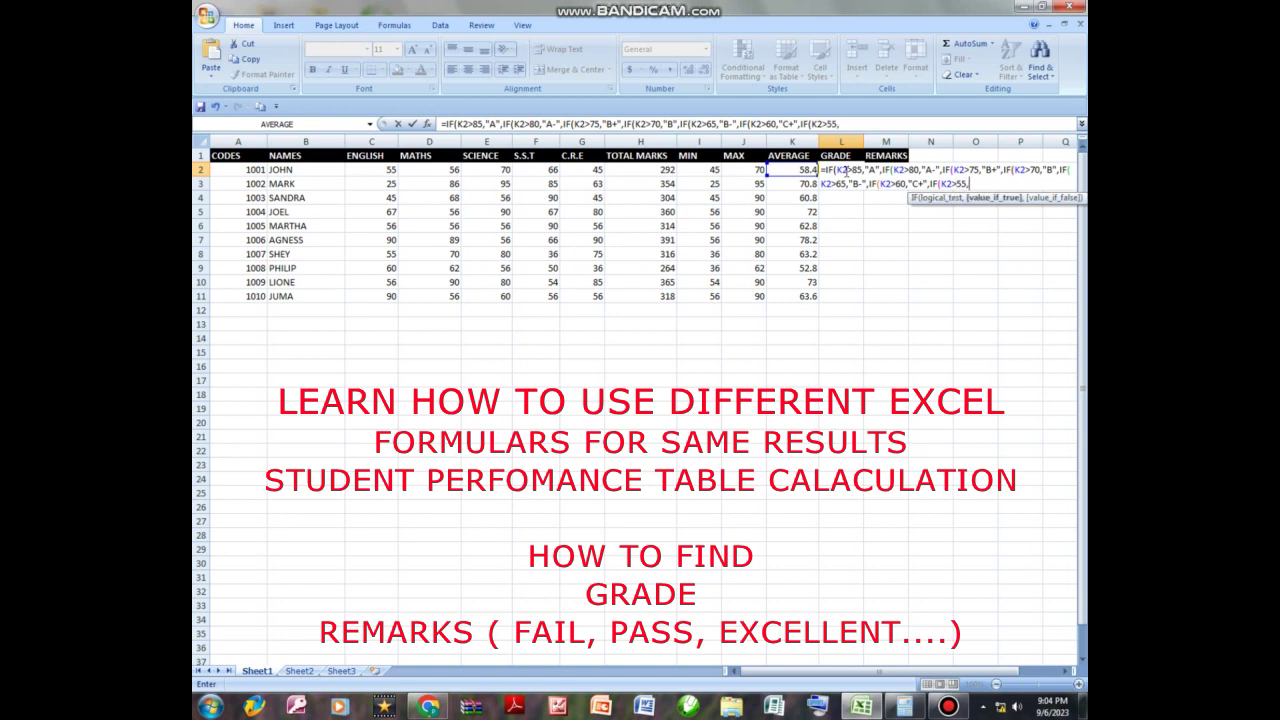
type("\"C\",")
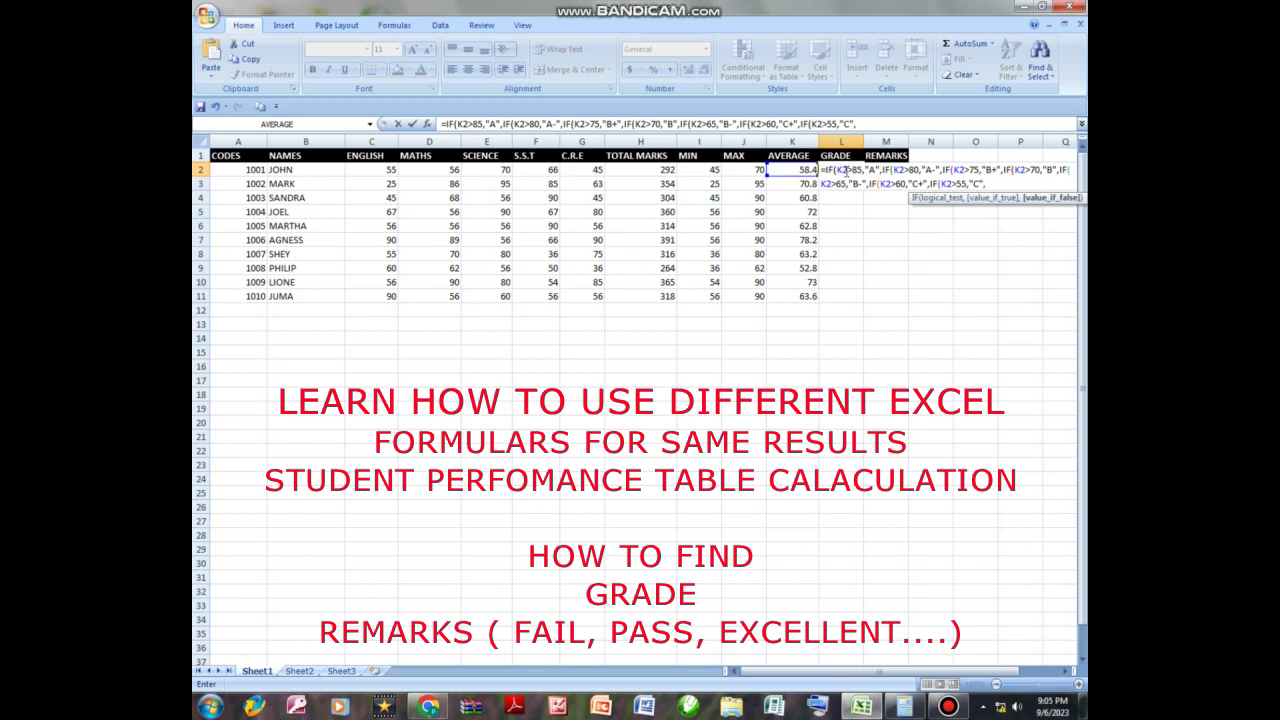
Step: Continue the L2 grade formula with an eighth condition, IF(K2>50,"C-",
type("IF")
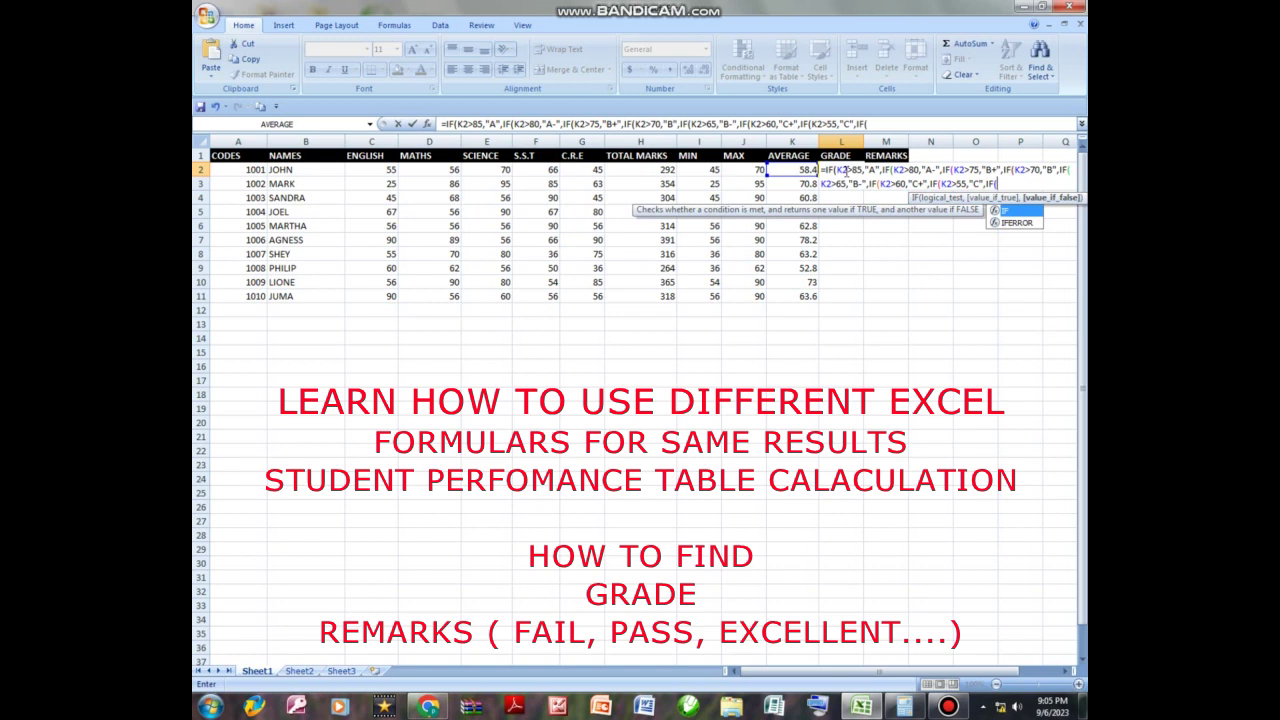
type("(K2")
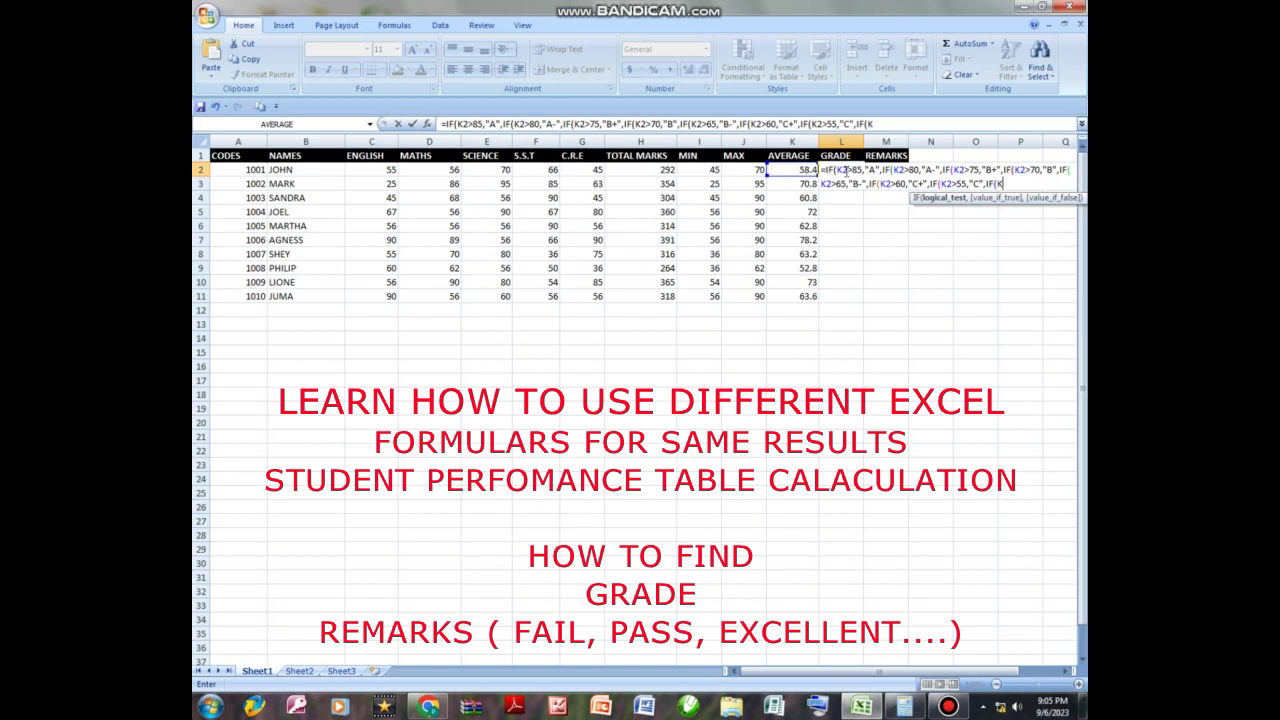
type(">50,")
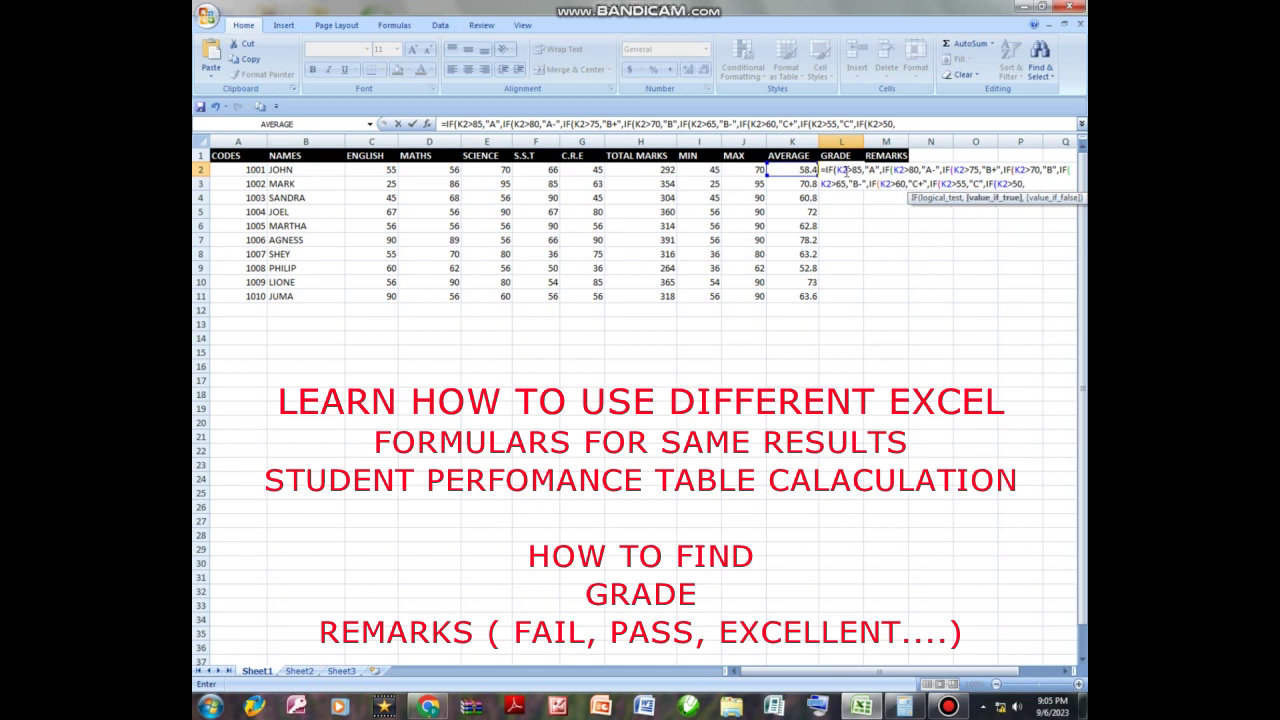
type("\"C-\",")
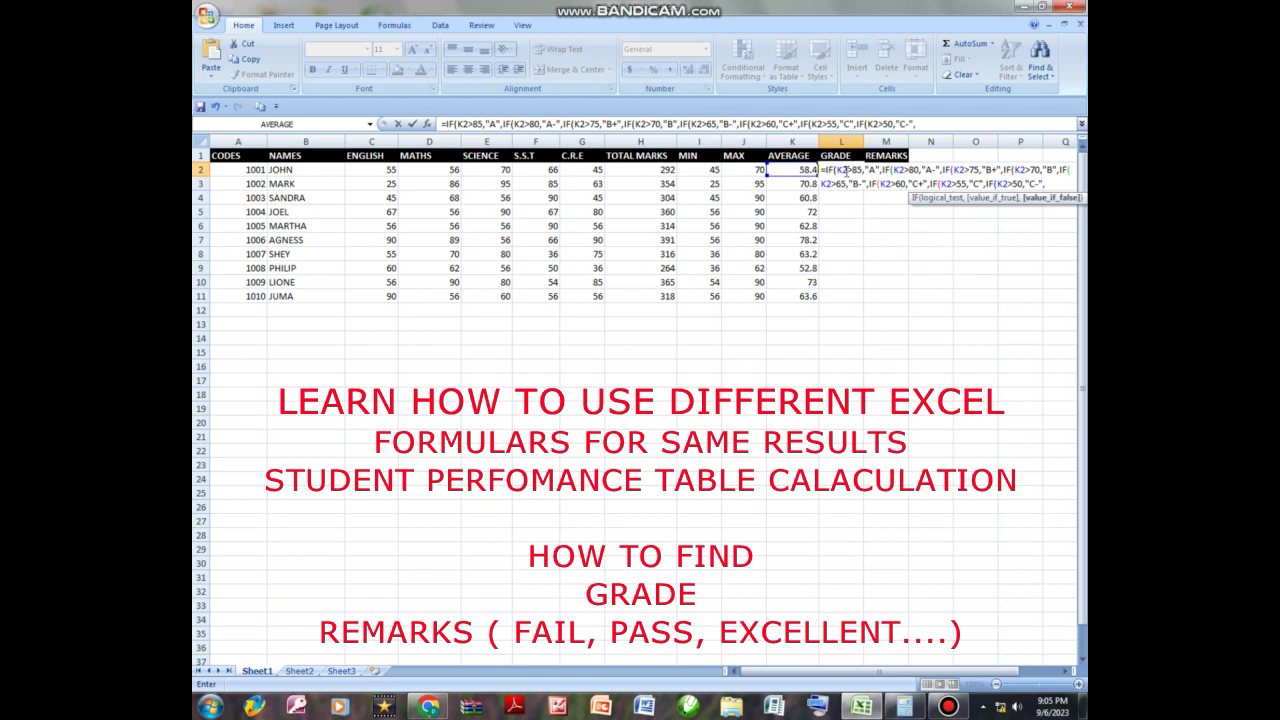
Step: Continue the L2 grade formula with a ninth condition, IF(K2>45,"D+",
type("IF")
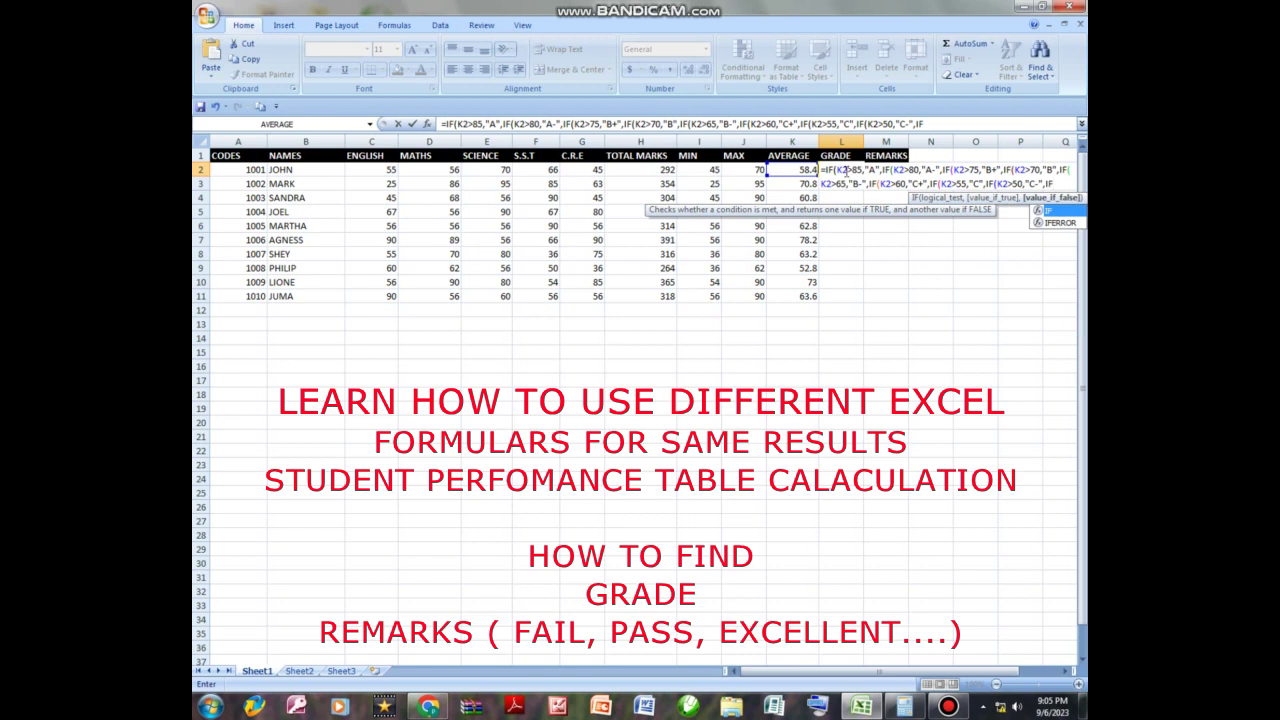
type("(K2")
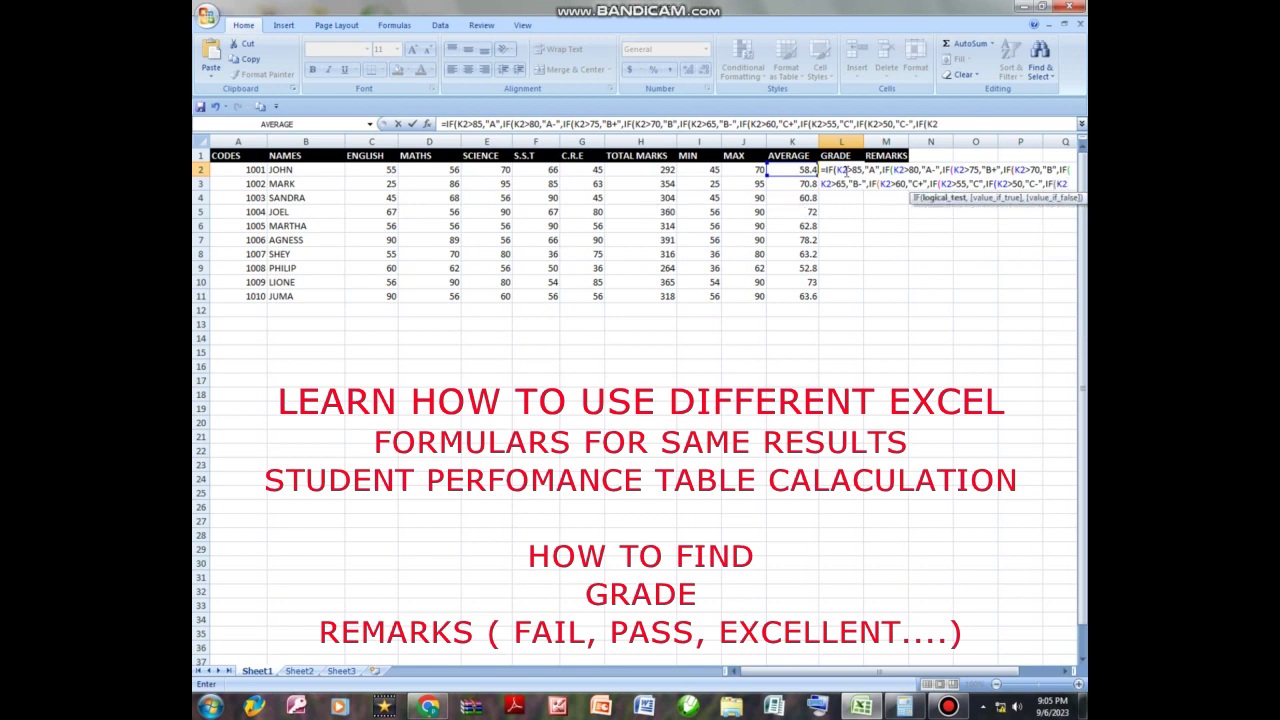
type(">45,\"")
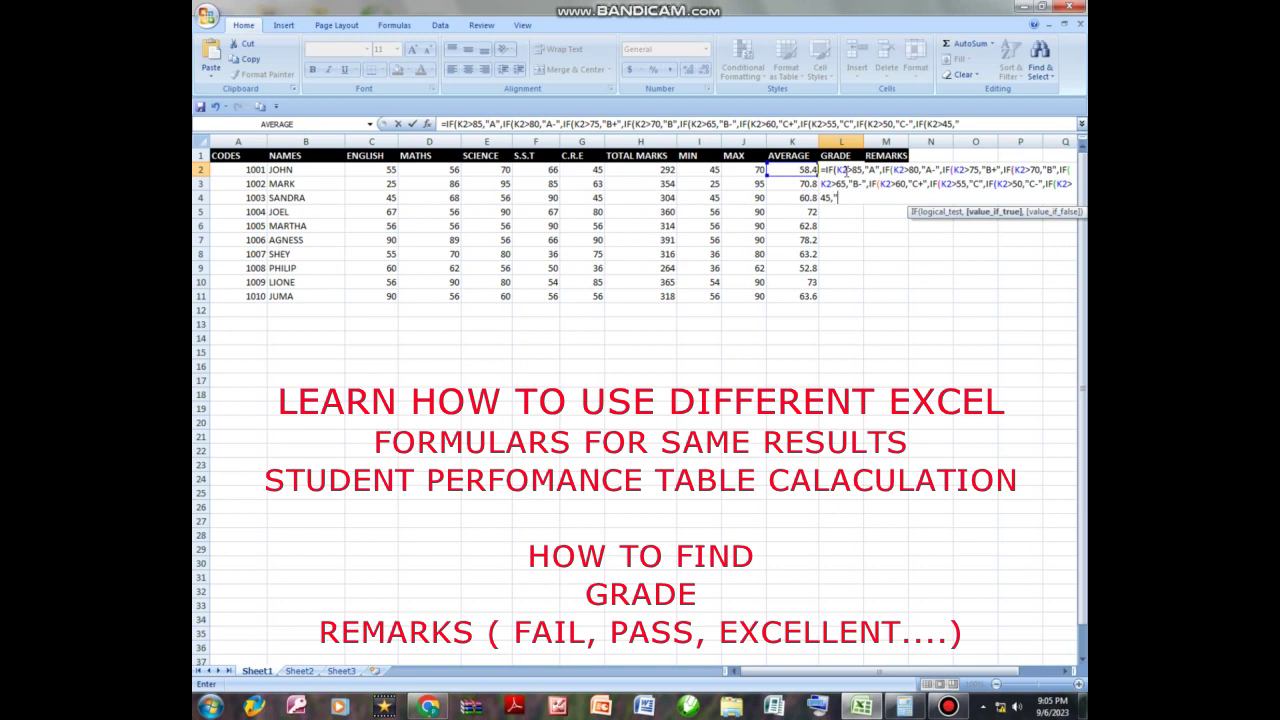
type("D+\",I")
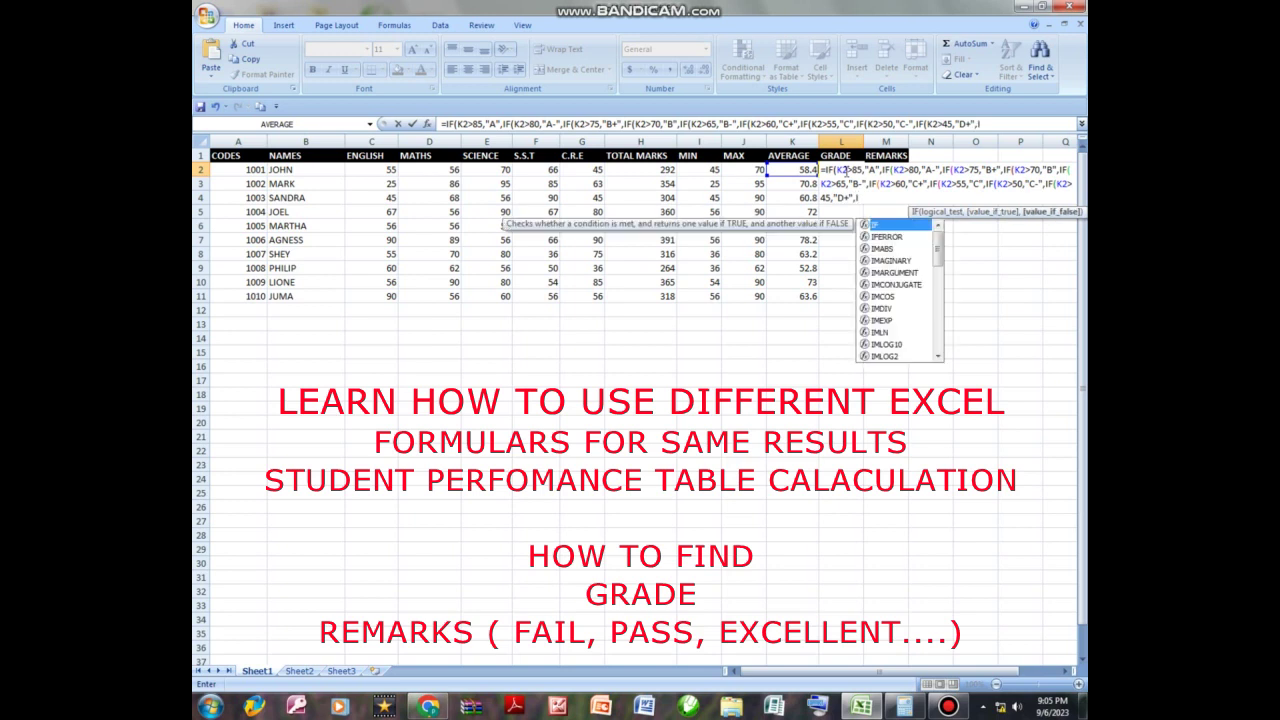
Step: Continue the L2 grade formula with a tenth condition, IF(K2>40,"D-",
type("F")
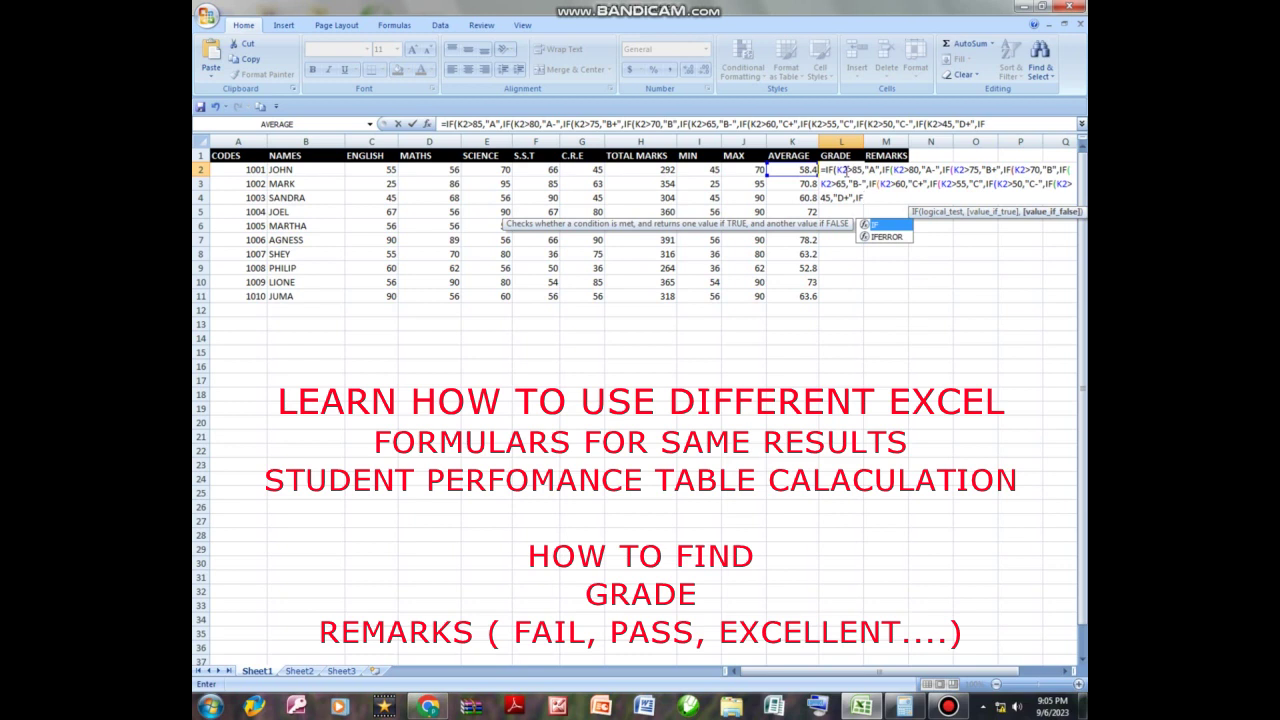
type("(K2>")
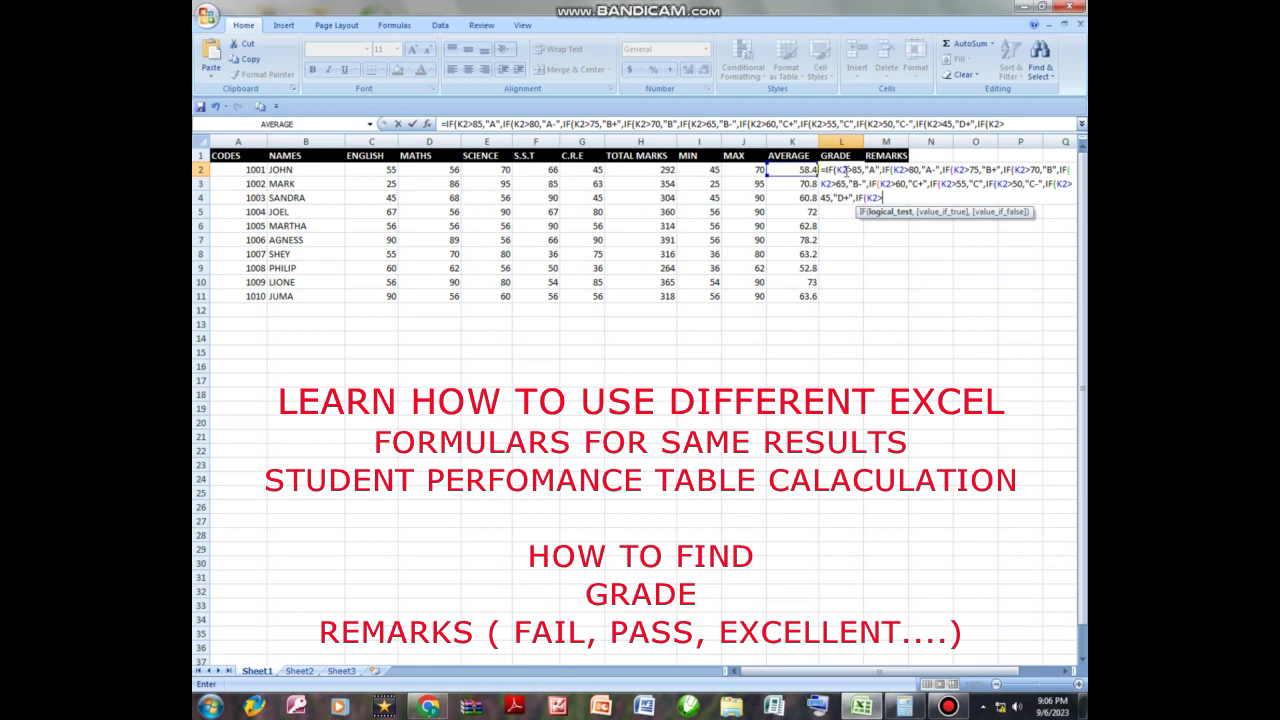
type("40,\"")
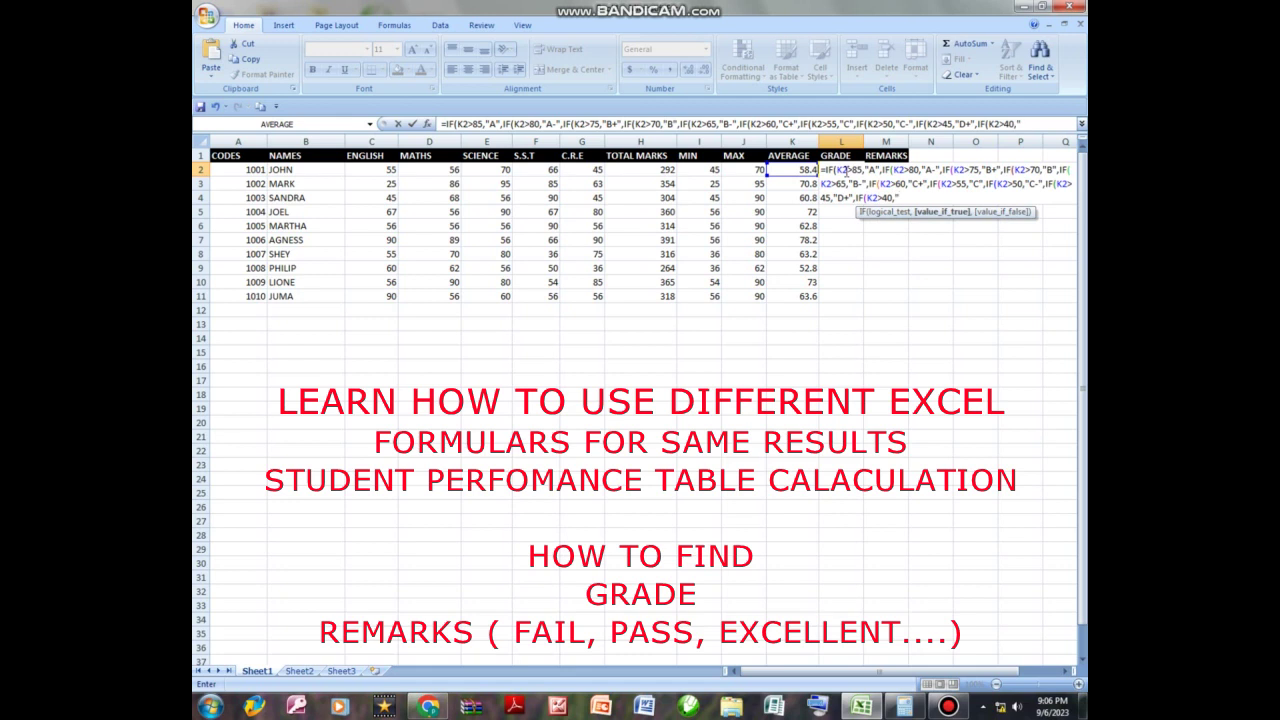
type("D-\",")
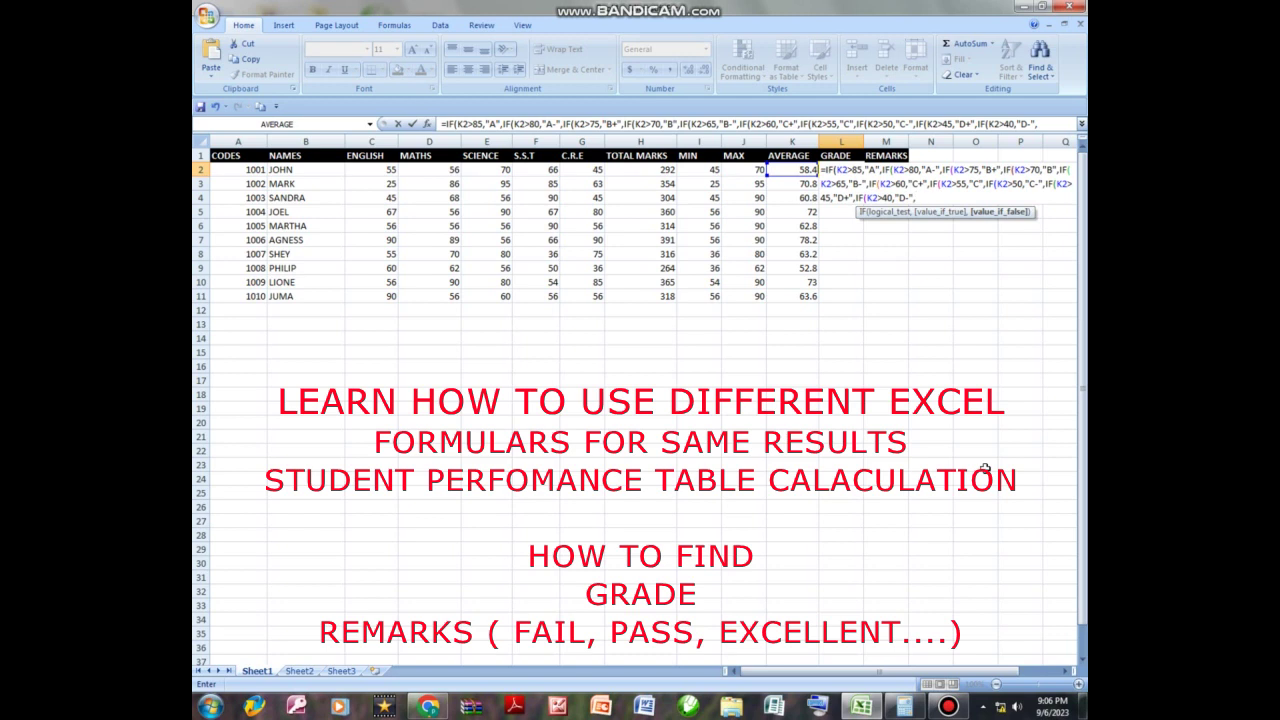
Step: Correct the grade returned for K2>40 to "D" in the L2 formula and open another nested IF after it
type("IF(")
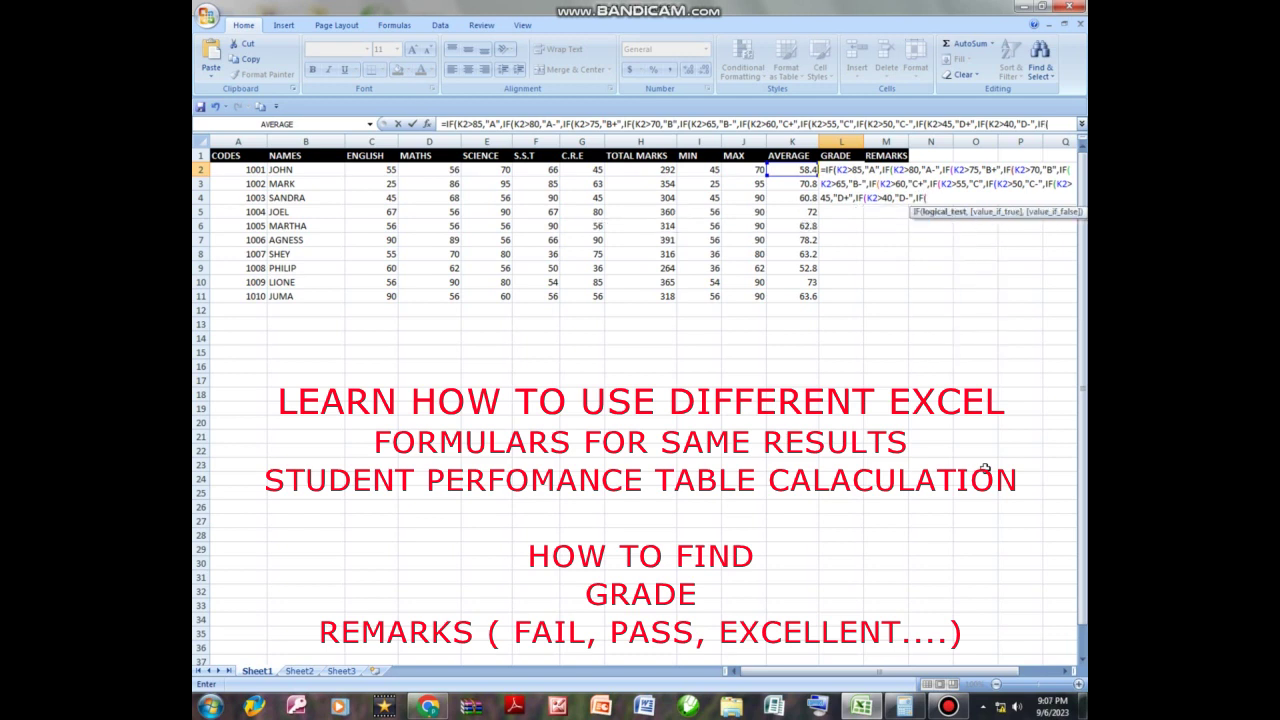
type("K2>")
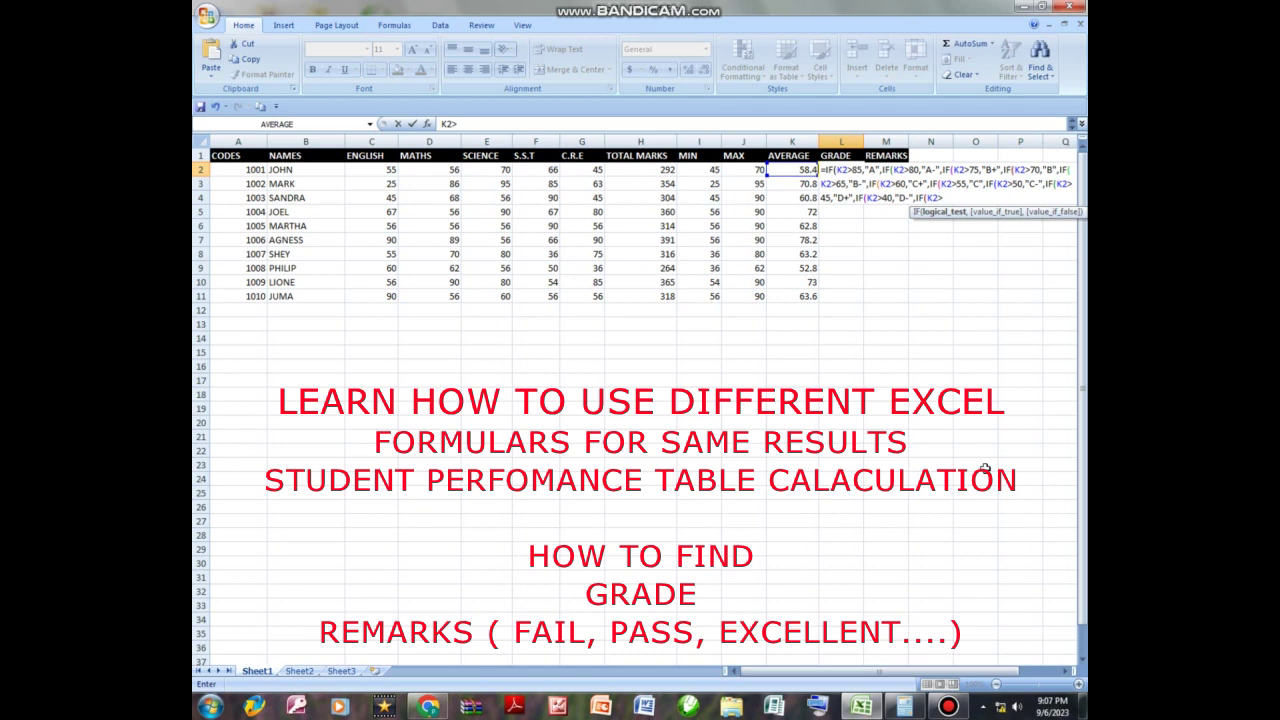
key("BackSpace")
key("BackSpace")
key("BackSpace")
key("BackSpace")
key("BackSpace")
key("BackSpace")
key("BackSpace")
key("BackSpace")
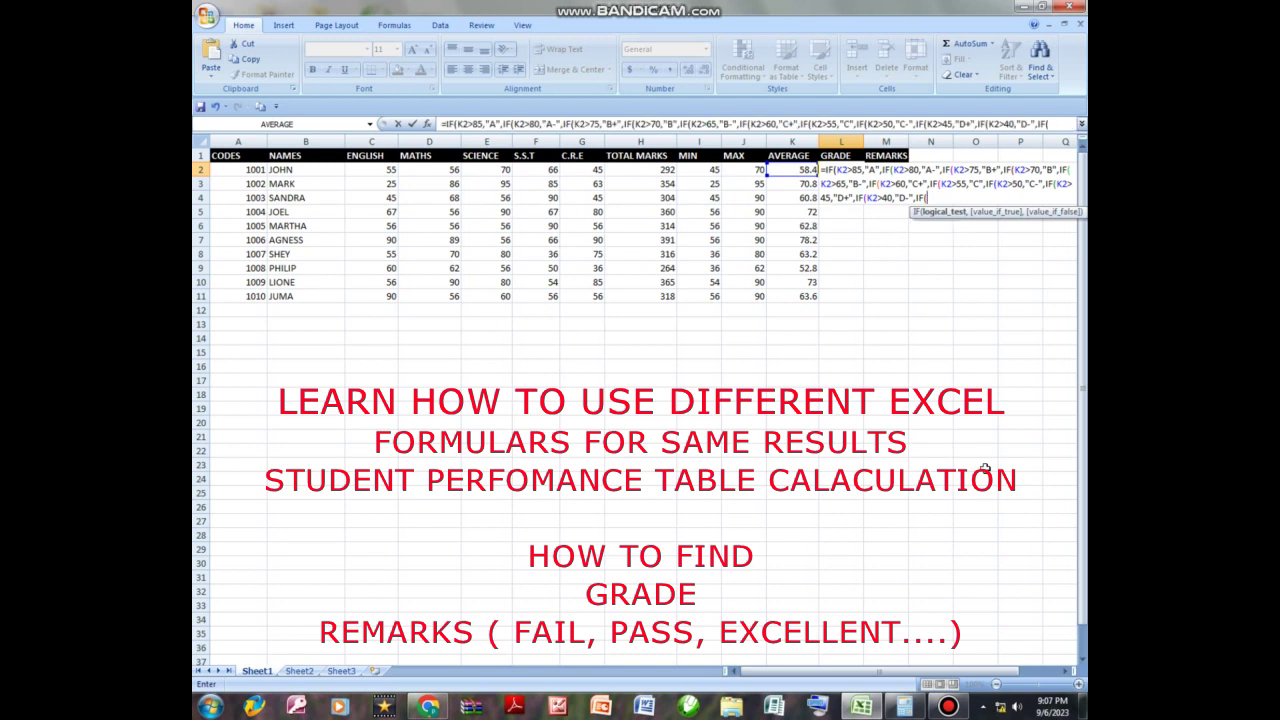
key("BackSpace")
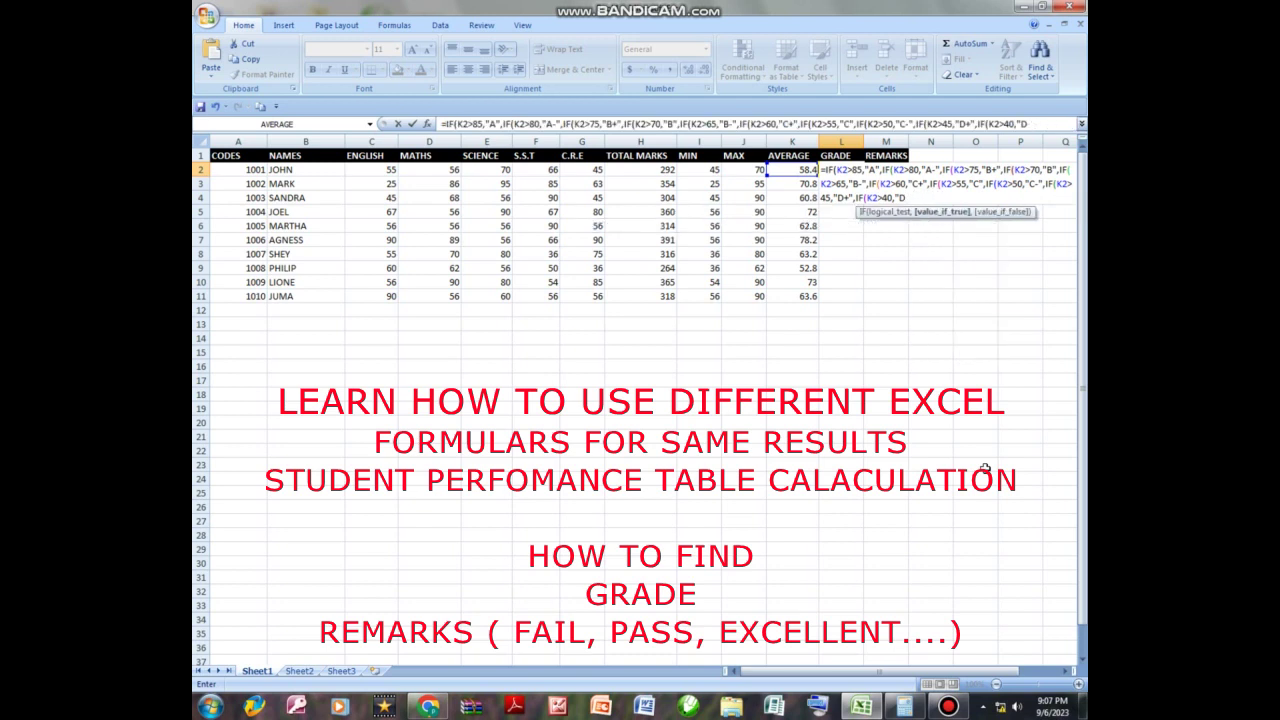
type("\",IF")
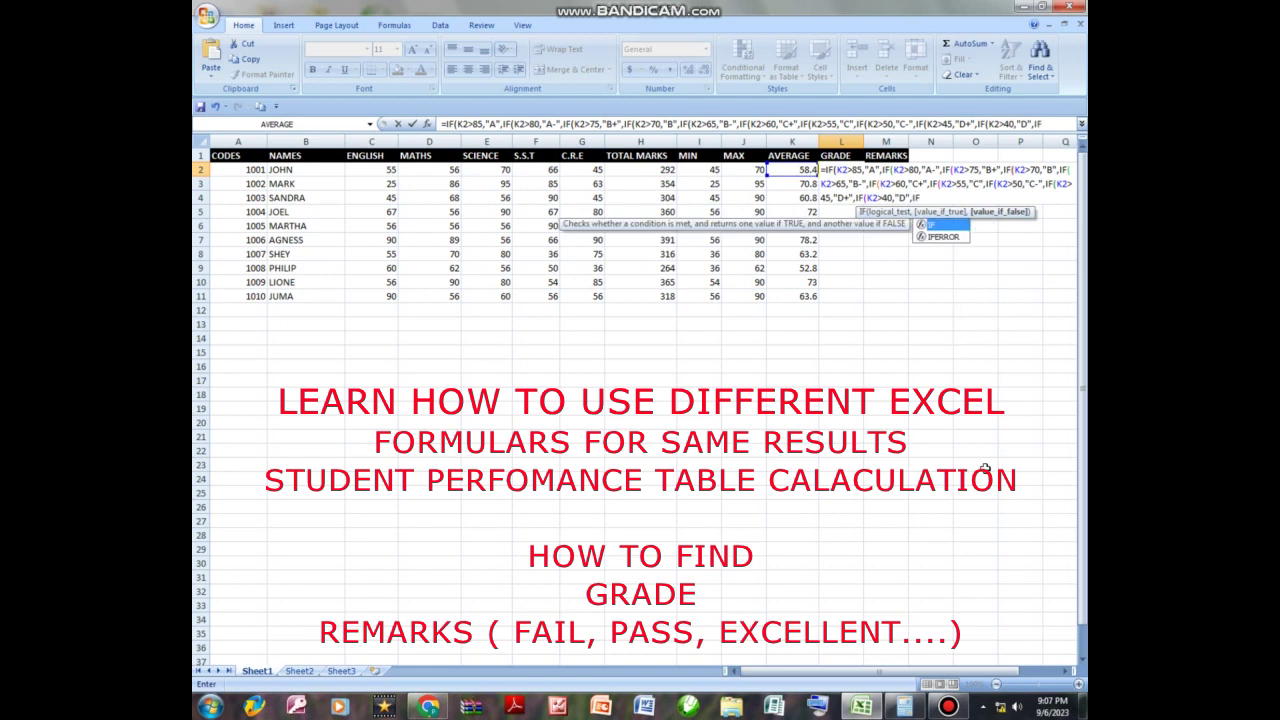
Step: Give the new nested IF in the L2 grade formula the condition K2>35 with the result "D-"
type("(K")
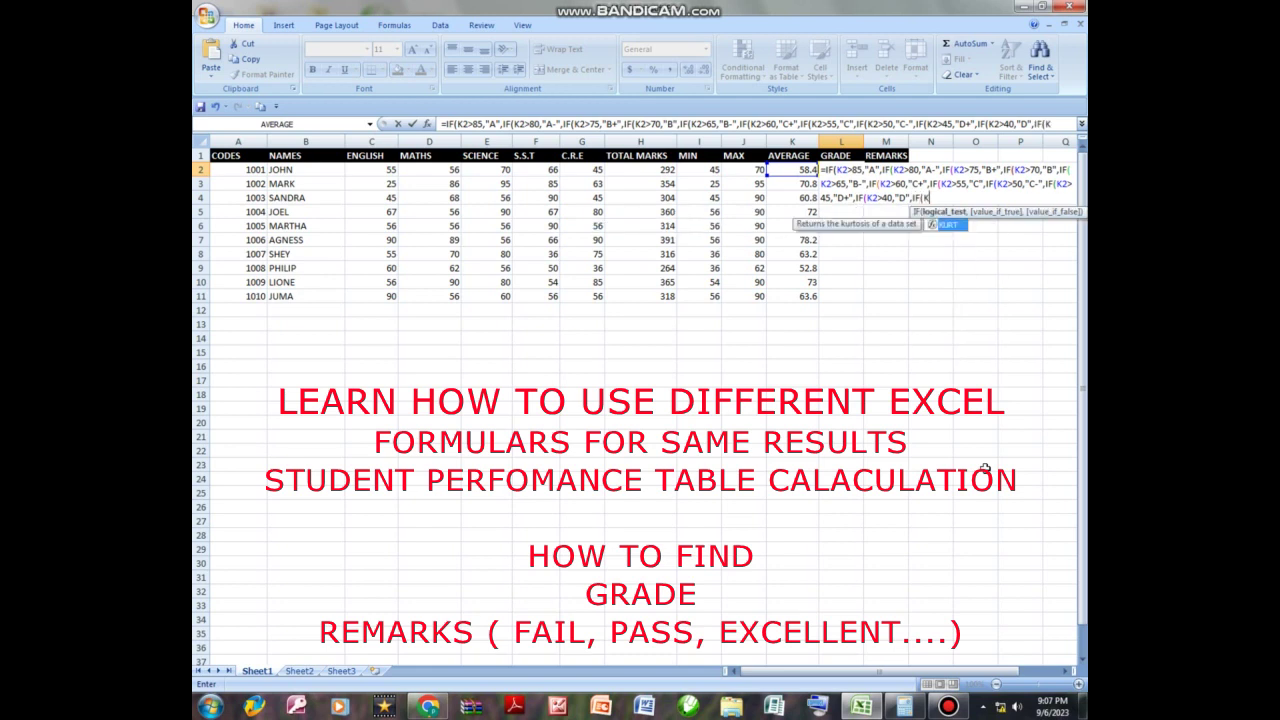
type("2")
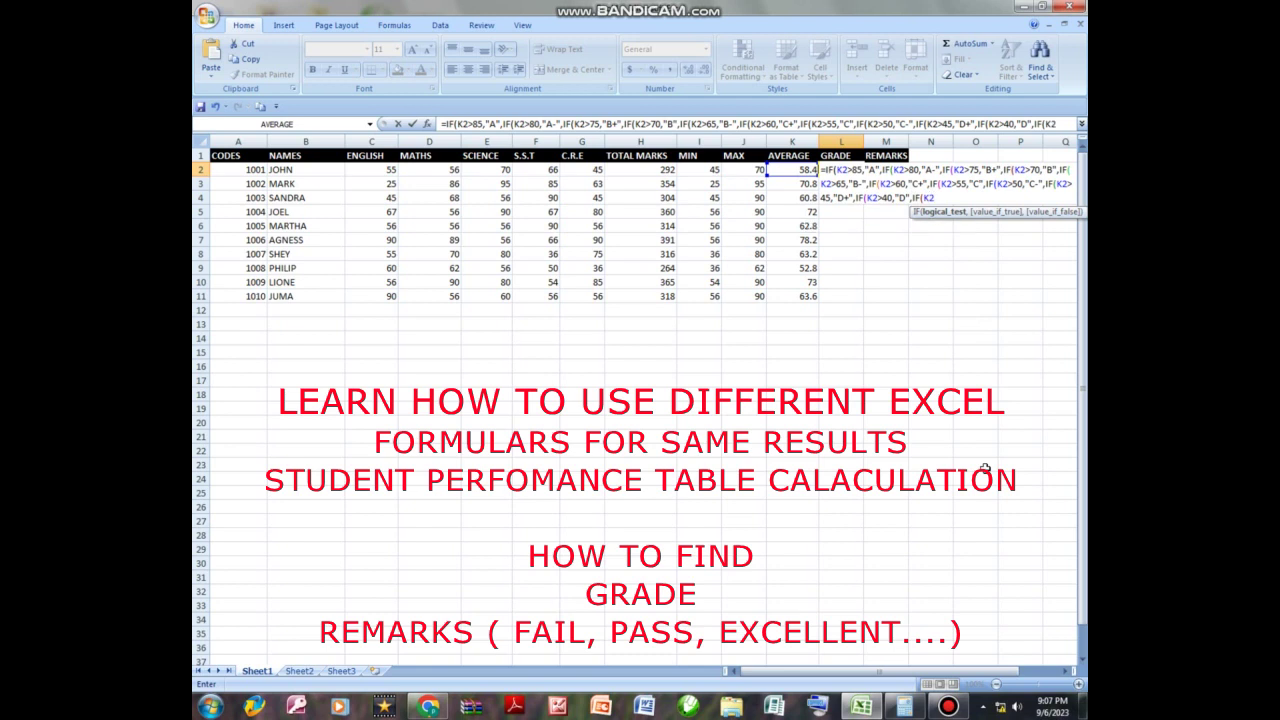
type(">")
type("350")
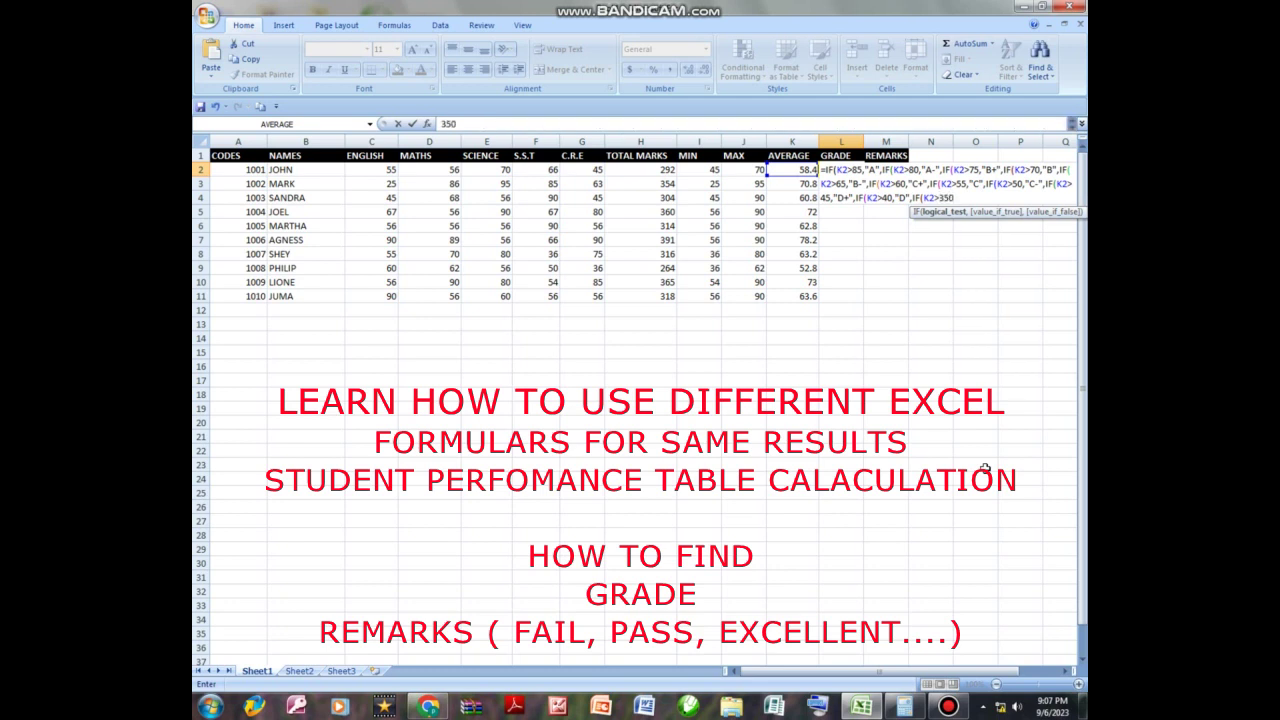
key("BackSpace")
type(",\"D-")
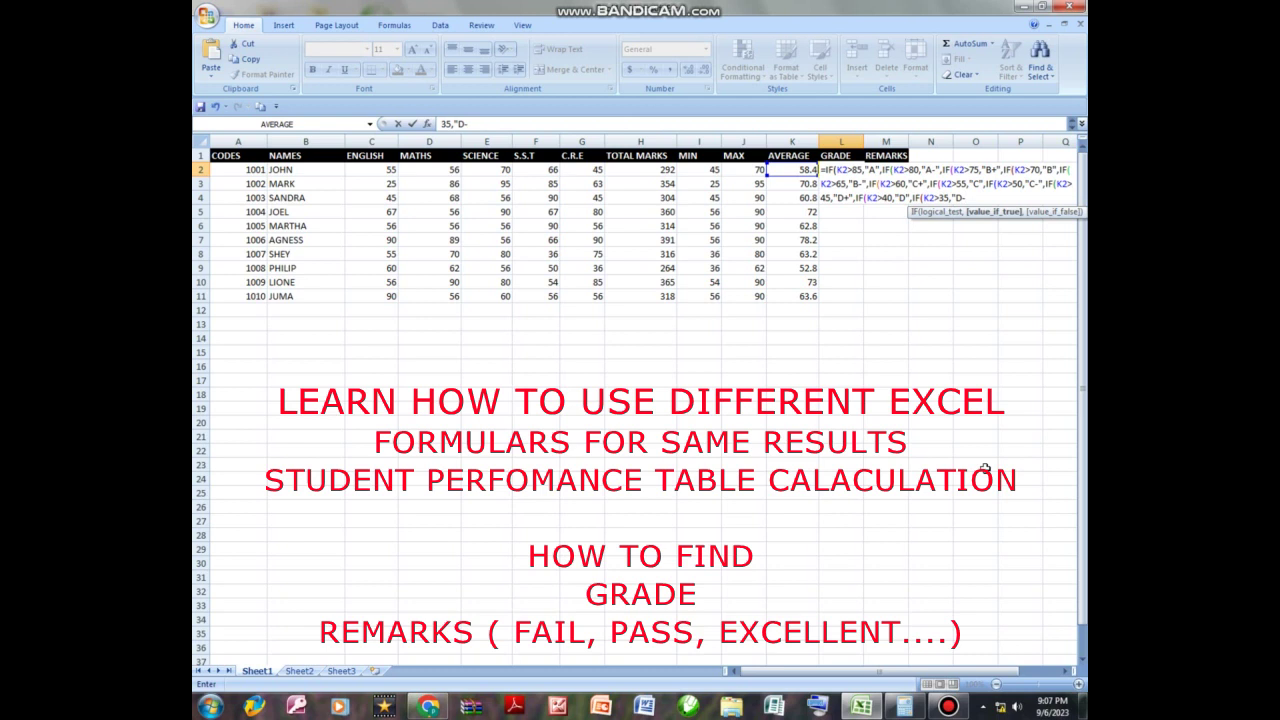
type("\",")
type("IF")
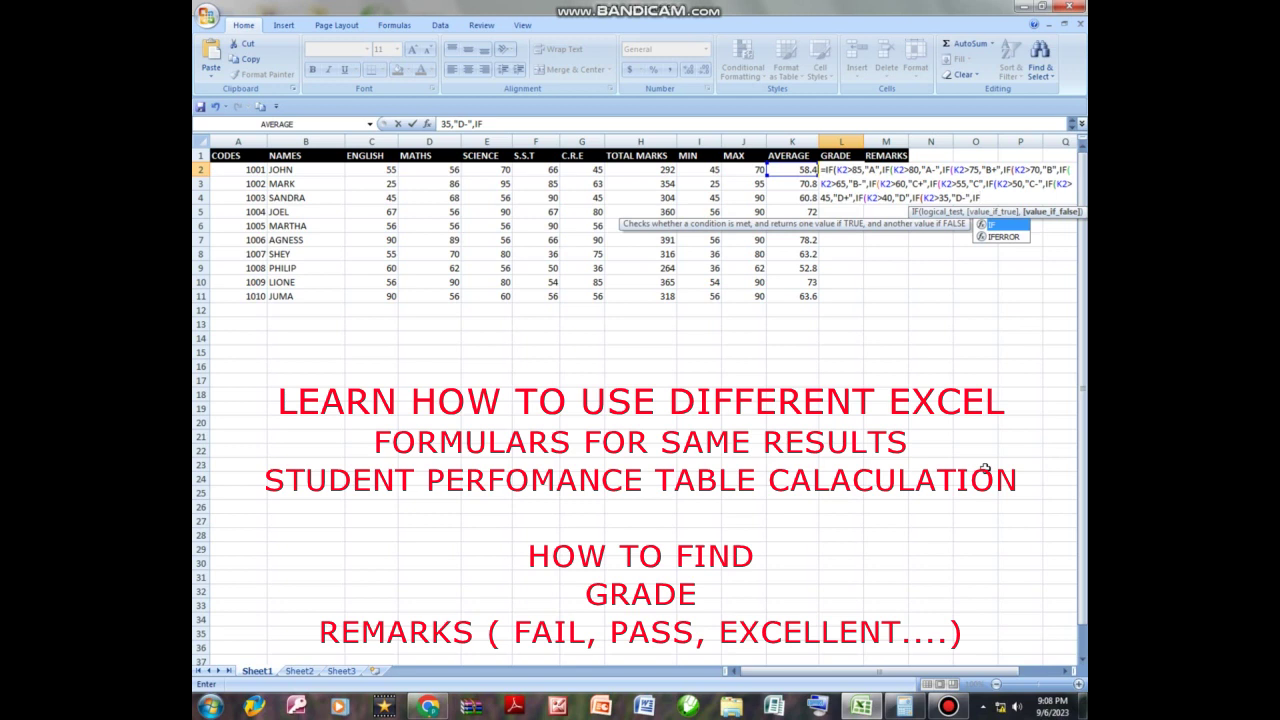
type("(")
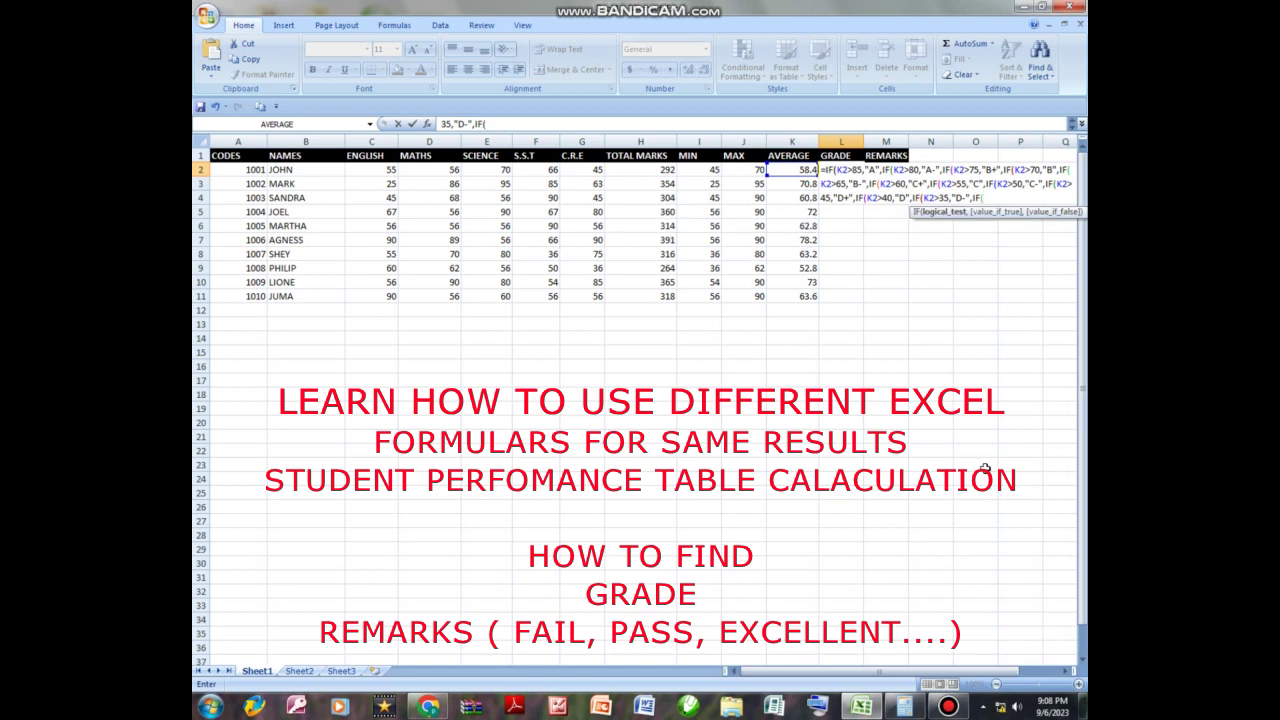
type("K")
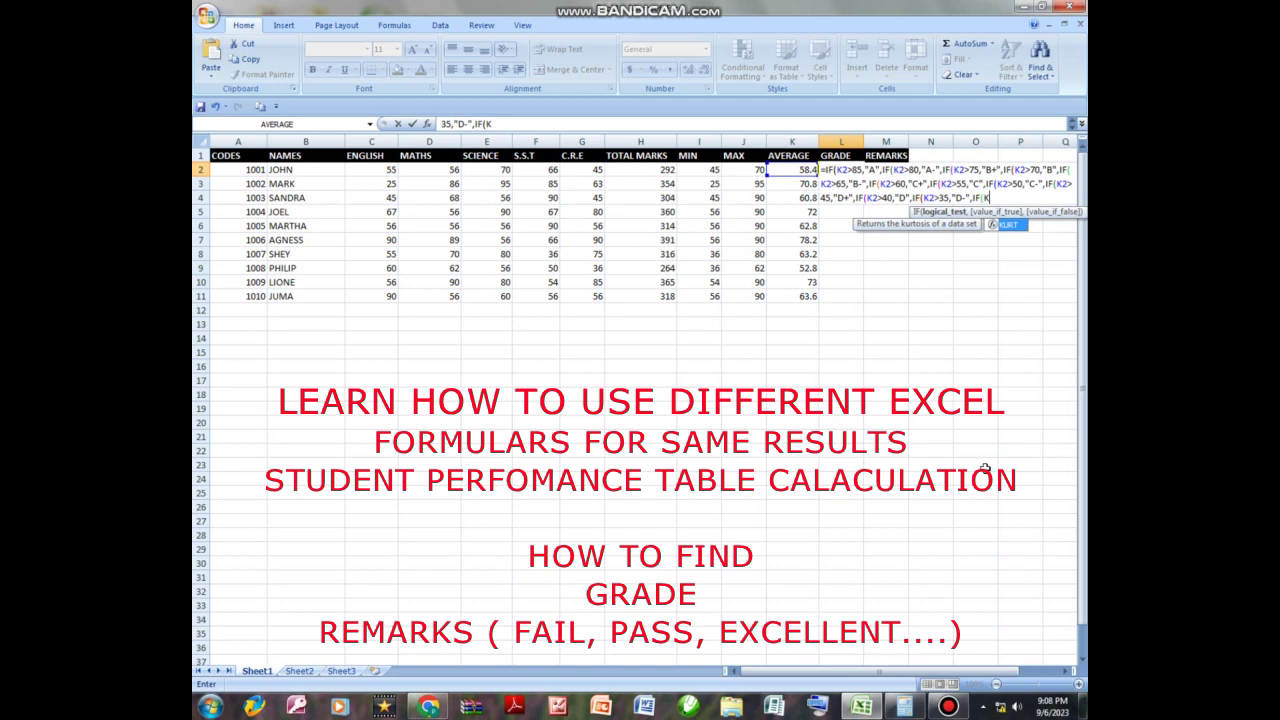
key("BackSpace")
key("BackSpace")
key("BackSpace")
key("BackSpace")
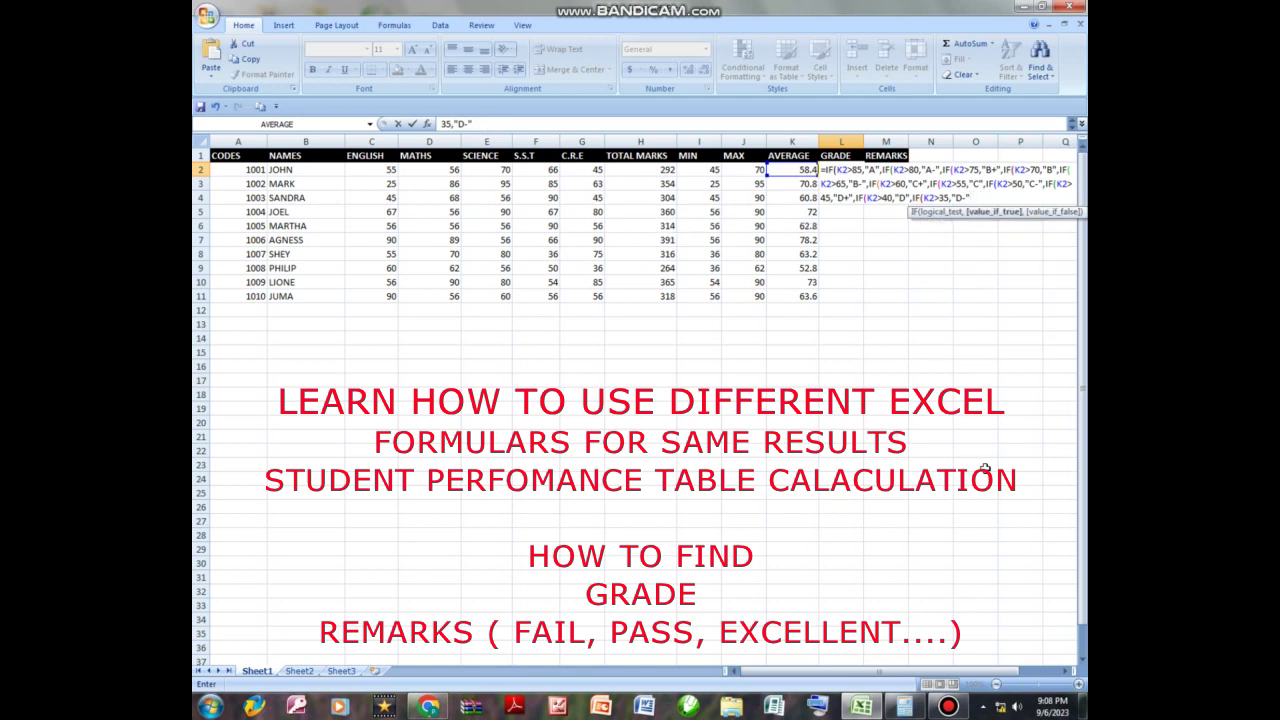
Step: Finish the L2 grade formula with "E" as the fallback result, close all nested IFs and enter it
type(",\"")
type("E\"")
type("))))")
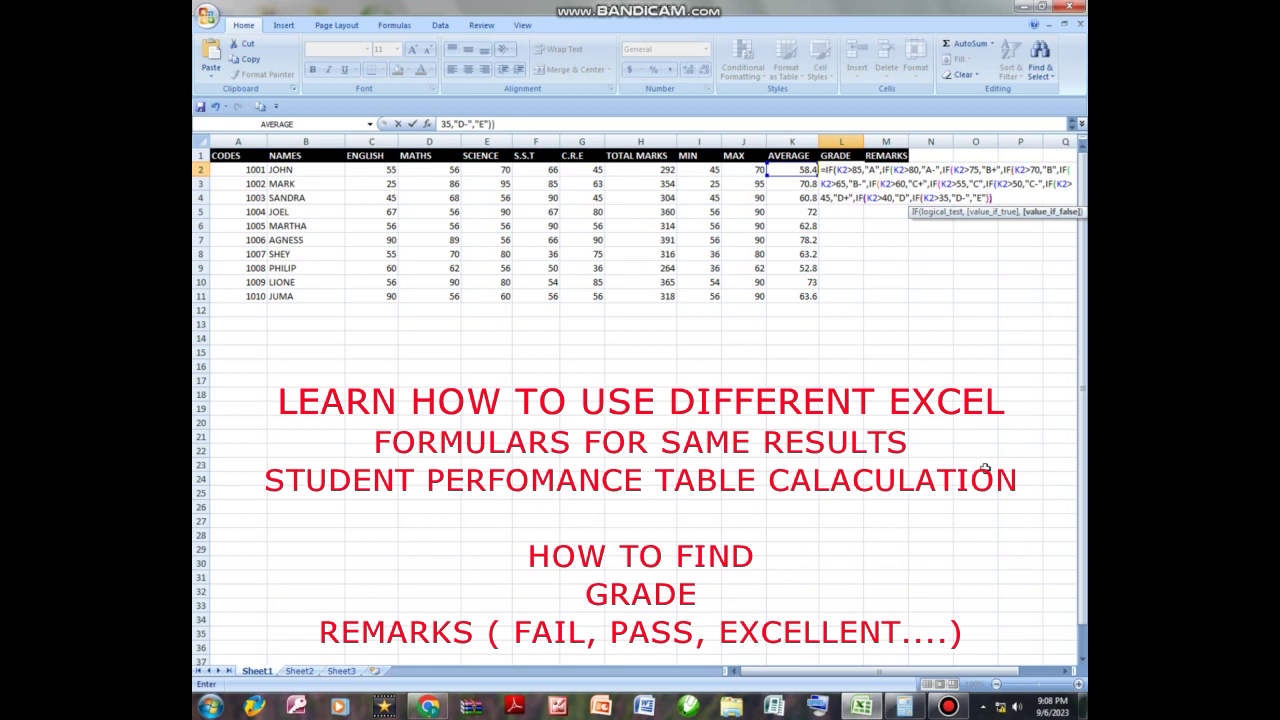
type(")))))")
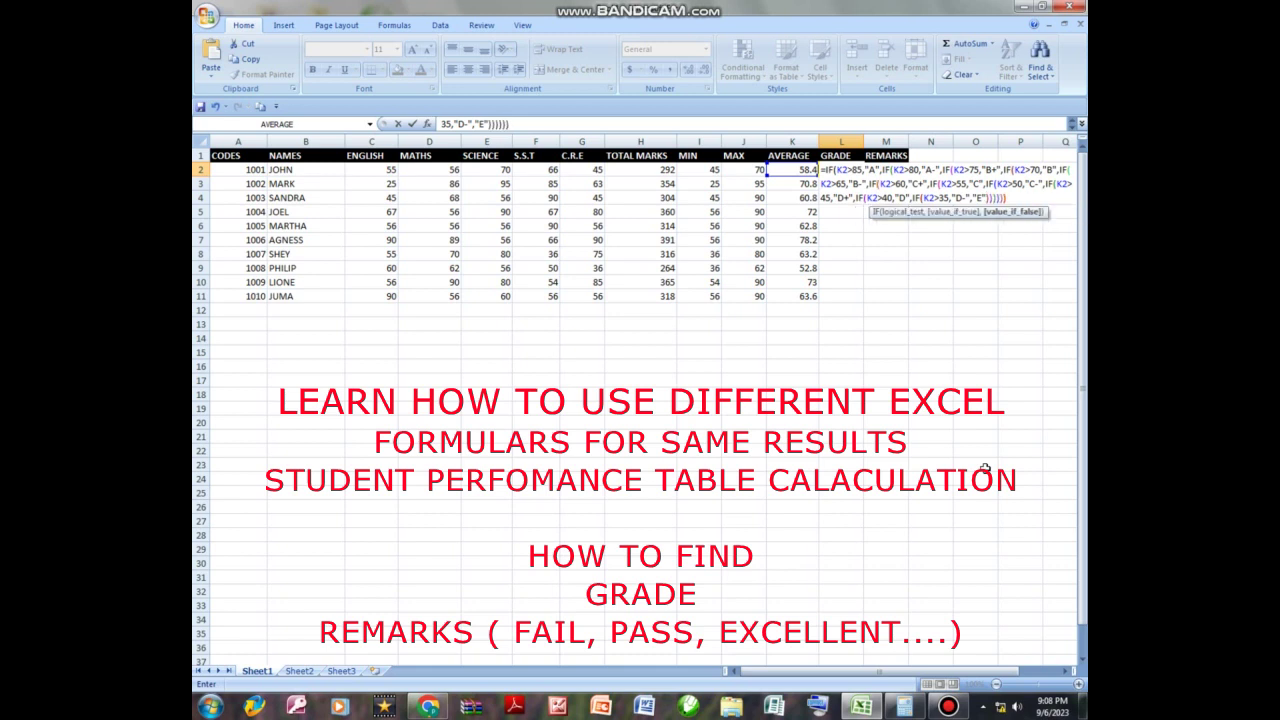
type(")))))")
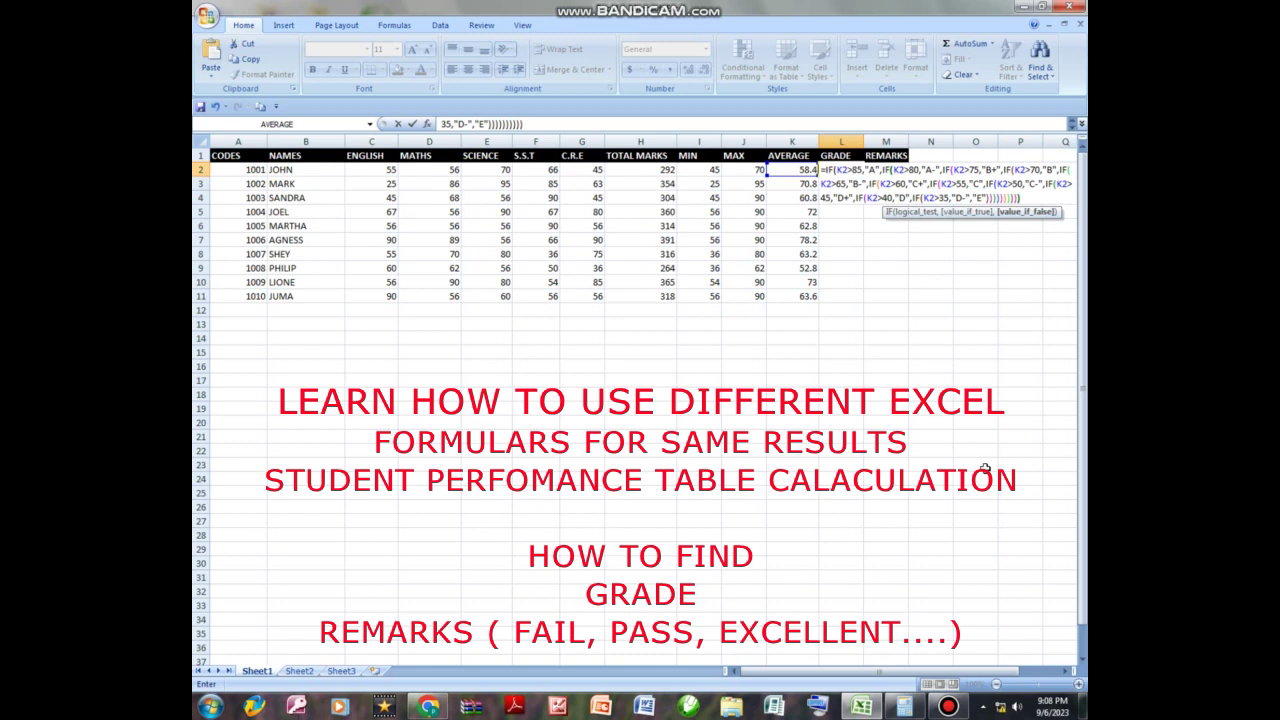
type(")")
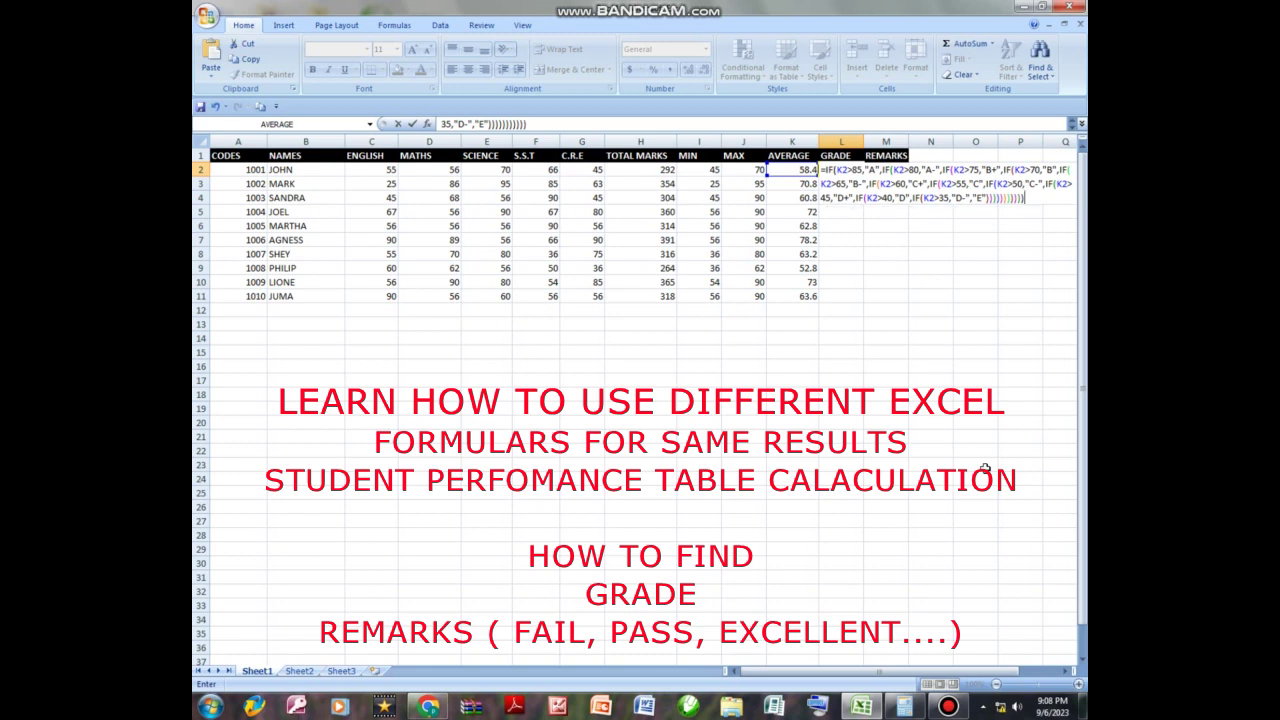
key("Return")
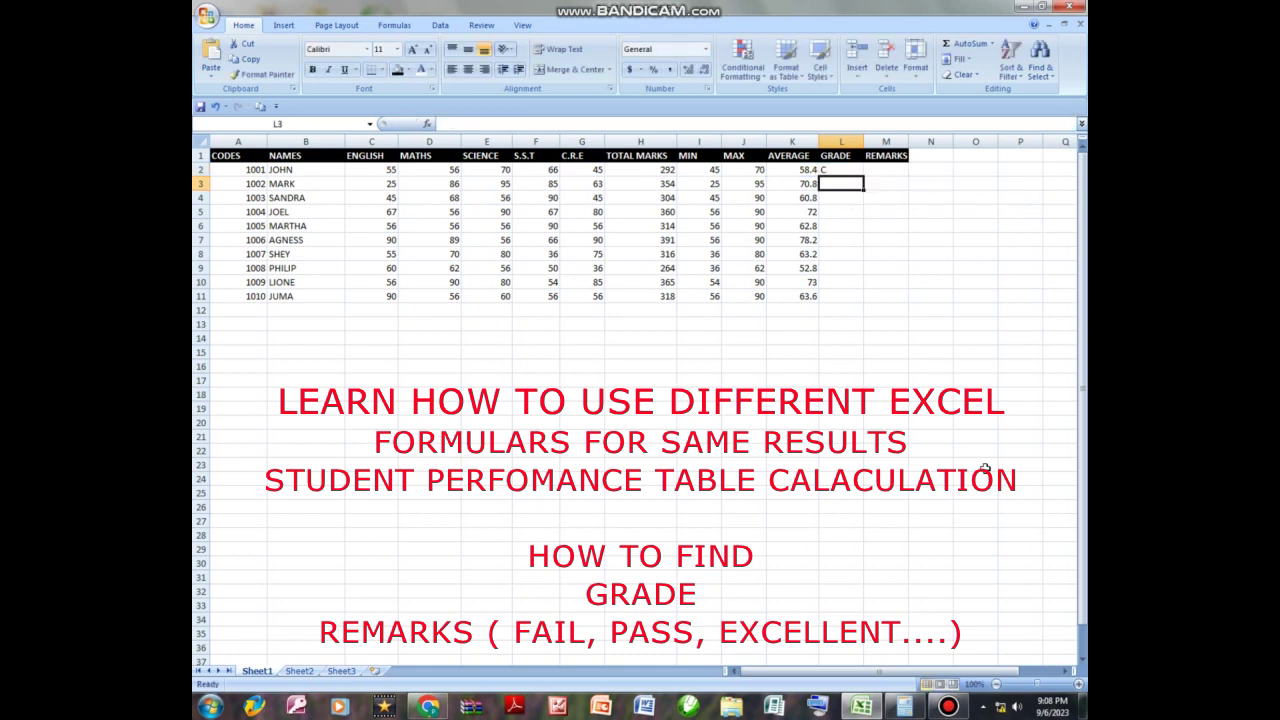
Step: Fill the grade formula from L2 down to L11
scroll(1069, 190, "down", 1)
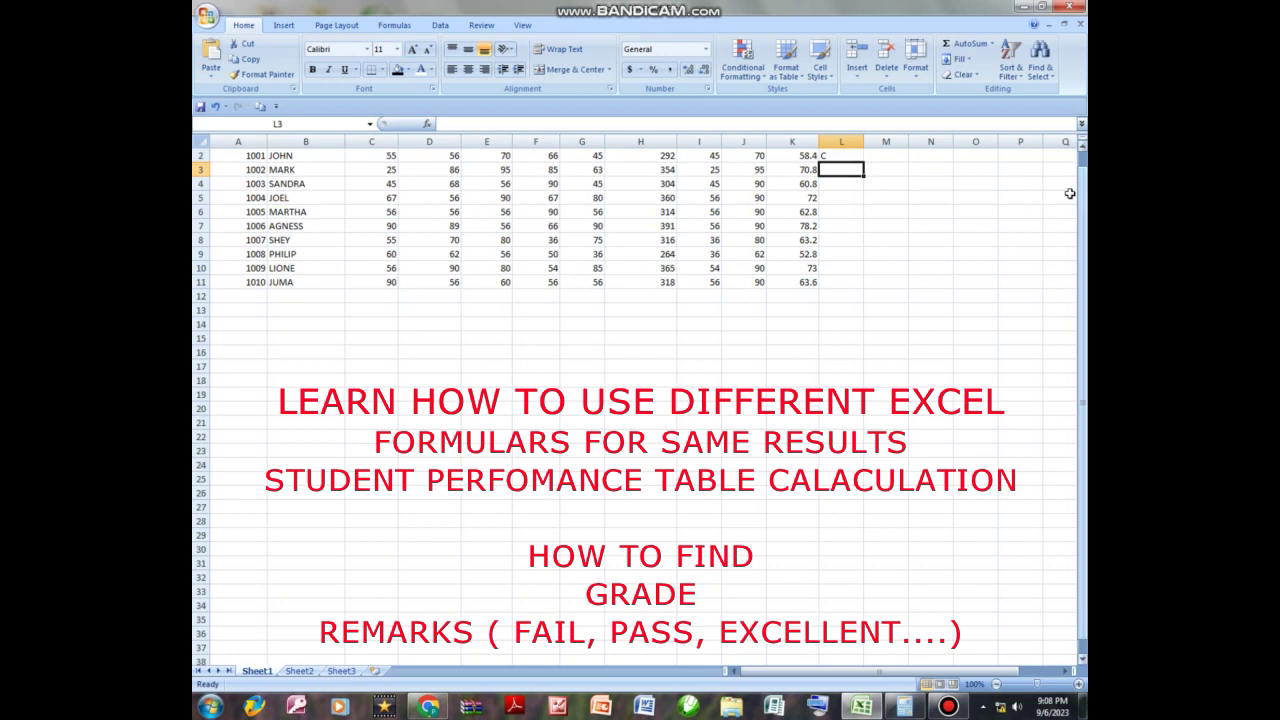
scroll(870, 190, "up", 1)
left_click(849, 170)
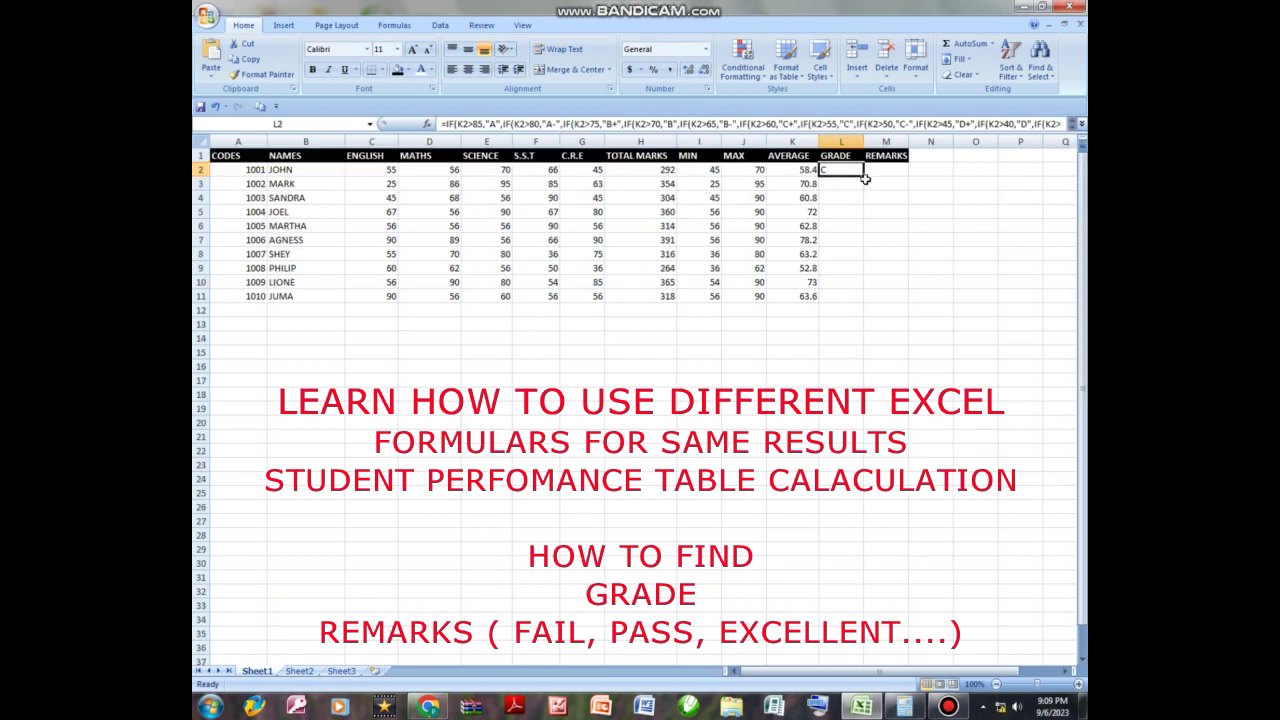
left_click_drag(862, 177, 849, 297)
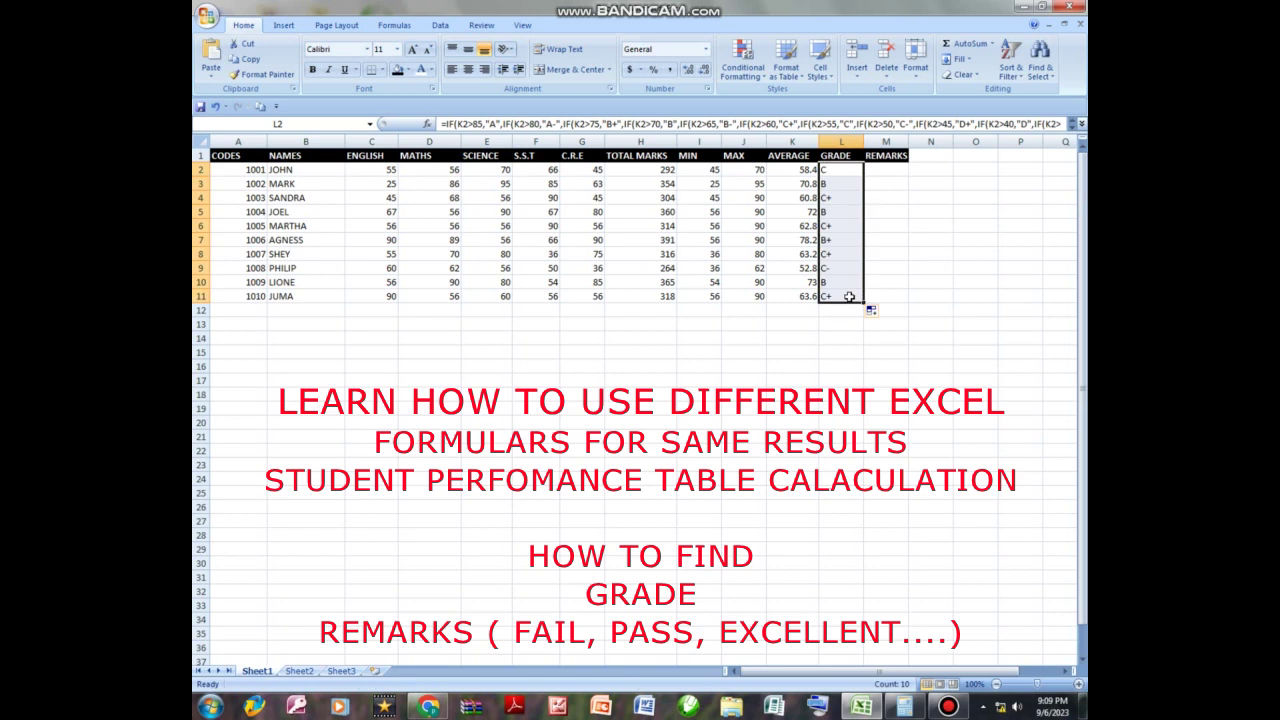
Step: Start a LOOKUP formula in M2 with lookup value K2 and lookup vector {0,20,30,40,50,60,70,80,90}
left_click(882, 172)
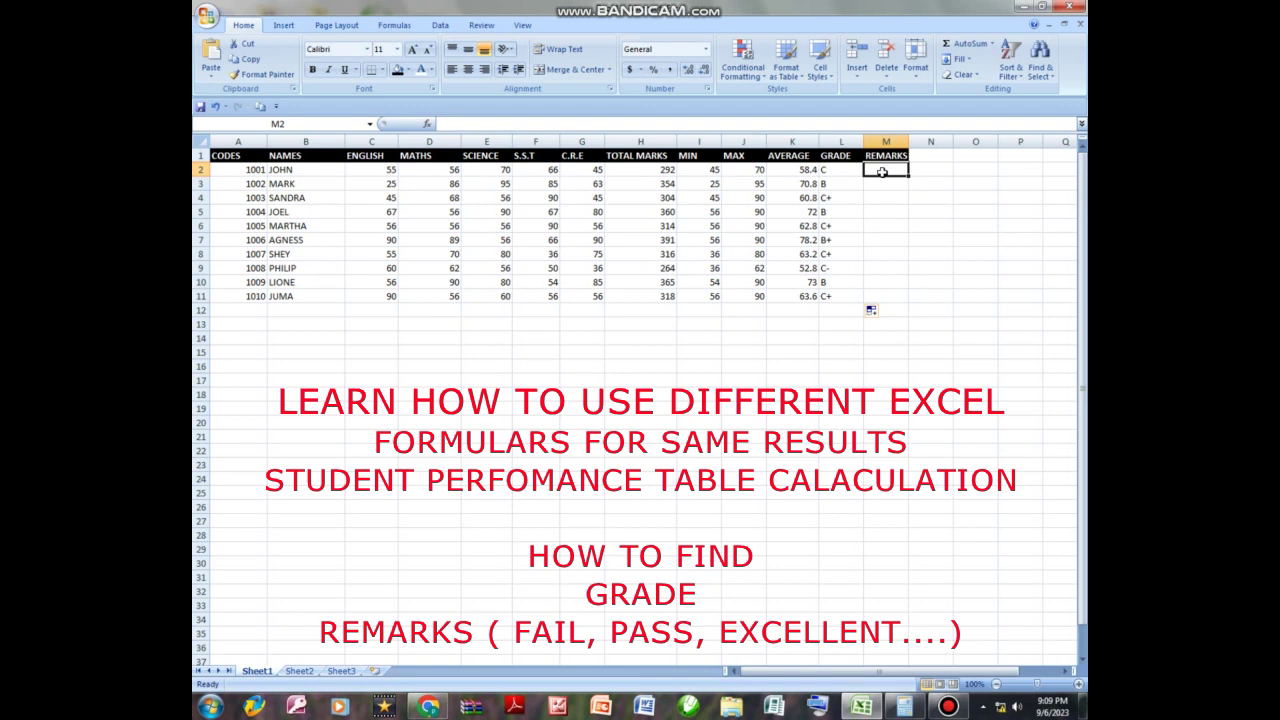
type("=LOOKUP")
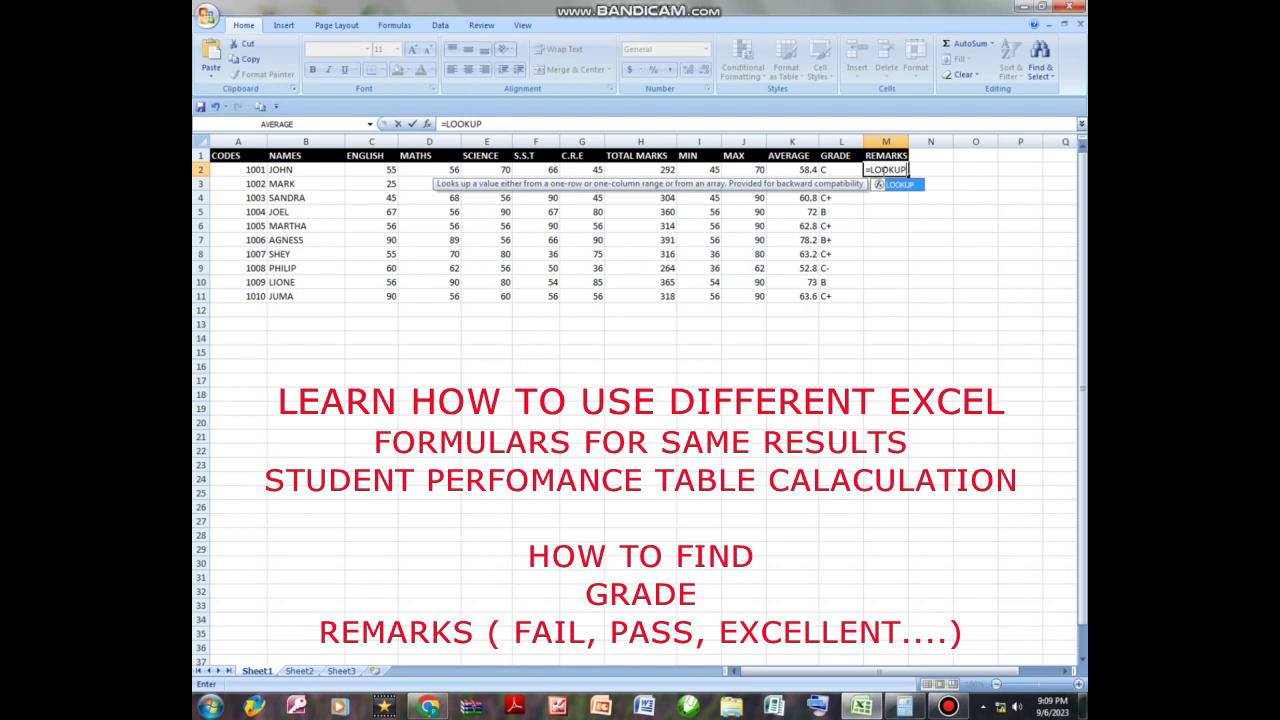
type("(")
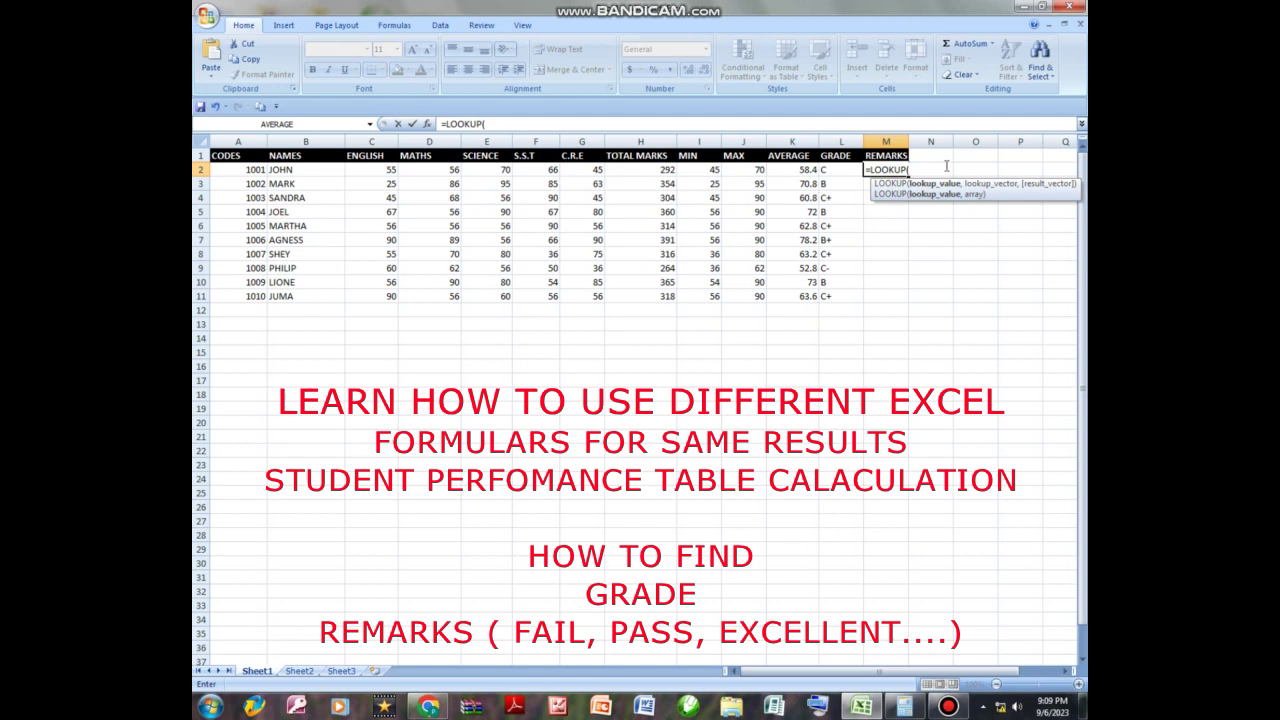
type("K2,")
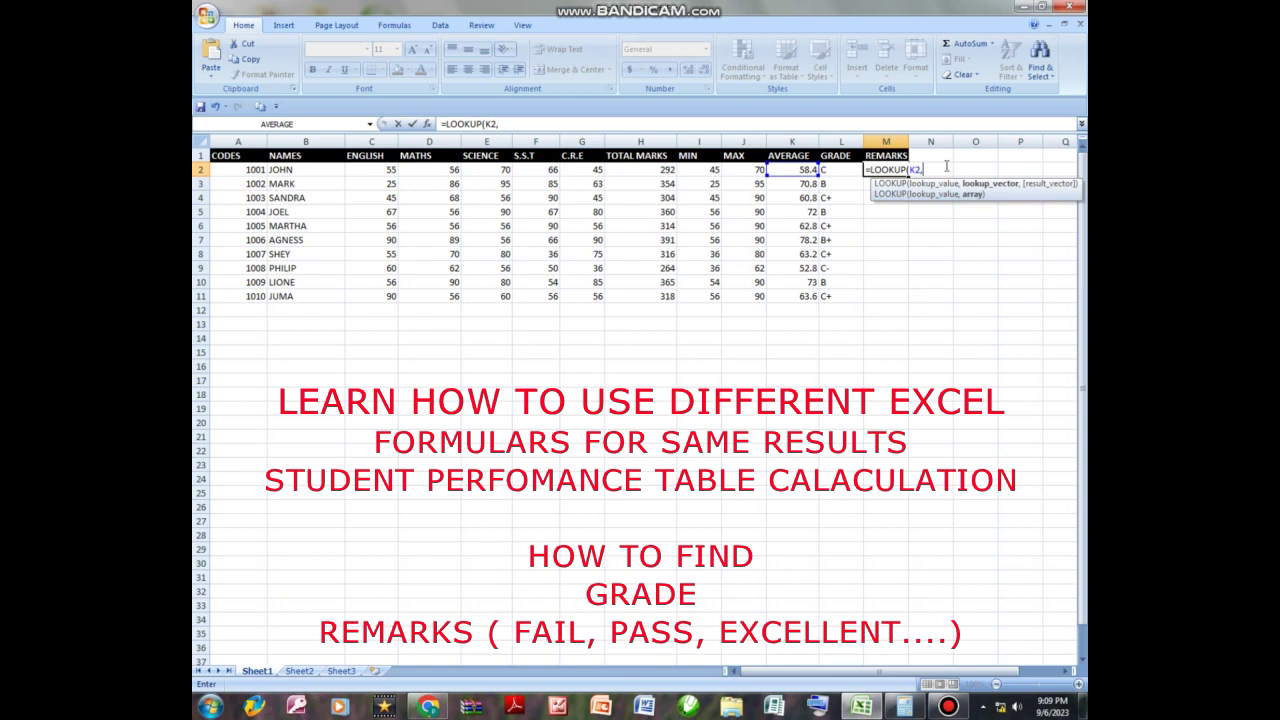
type("{0,20,30,40,50")
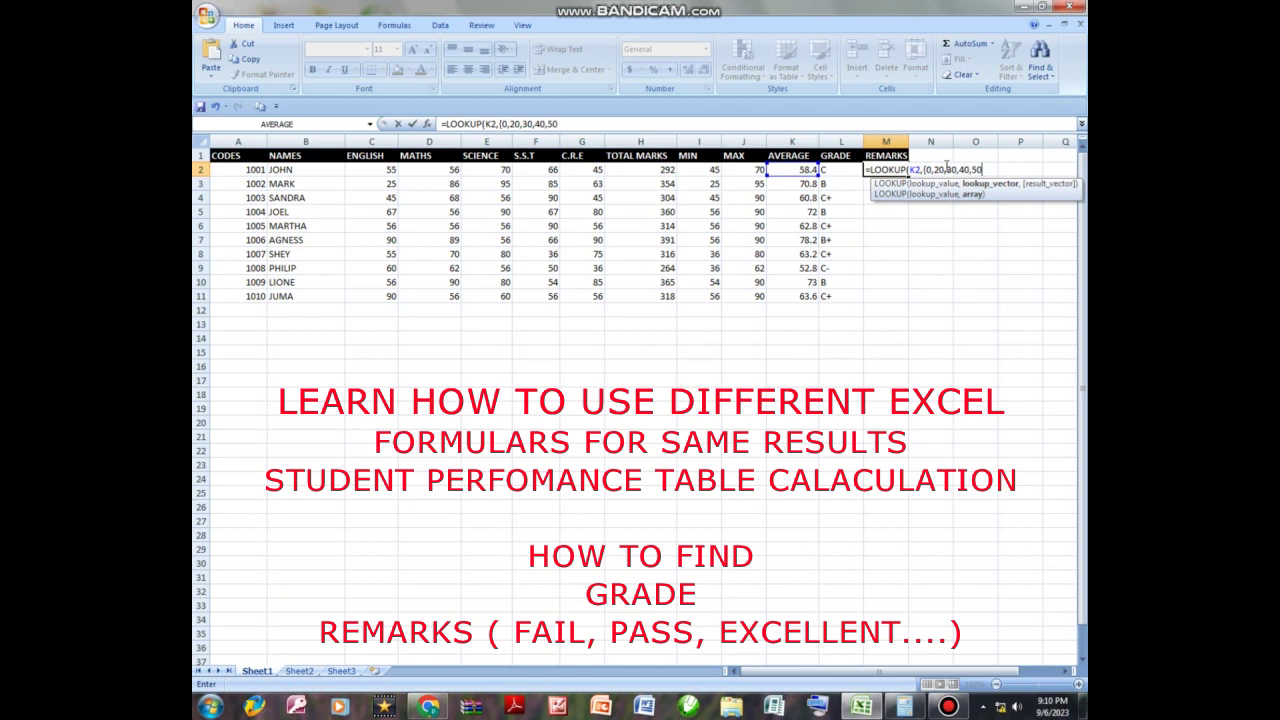
type(",60,70,80,90},")
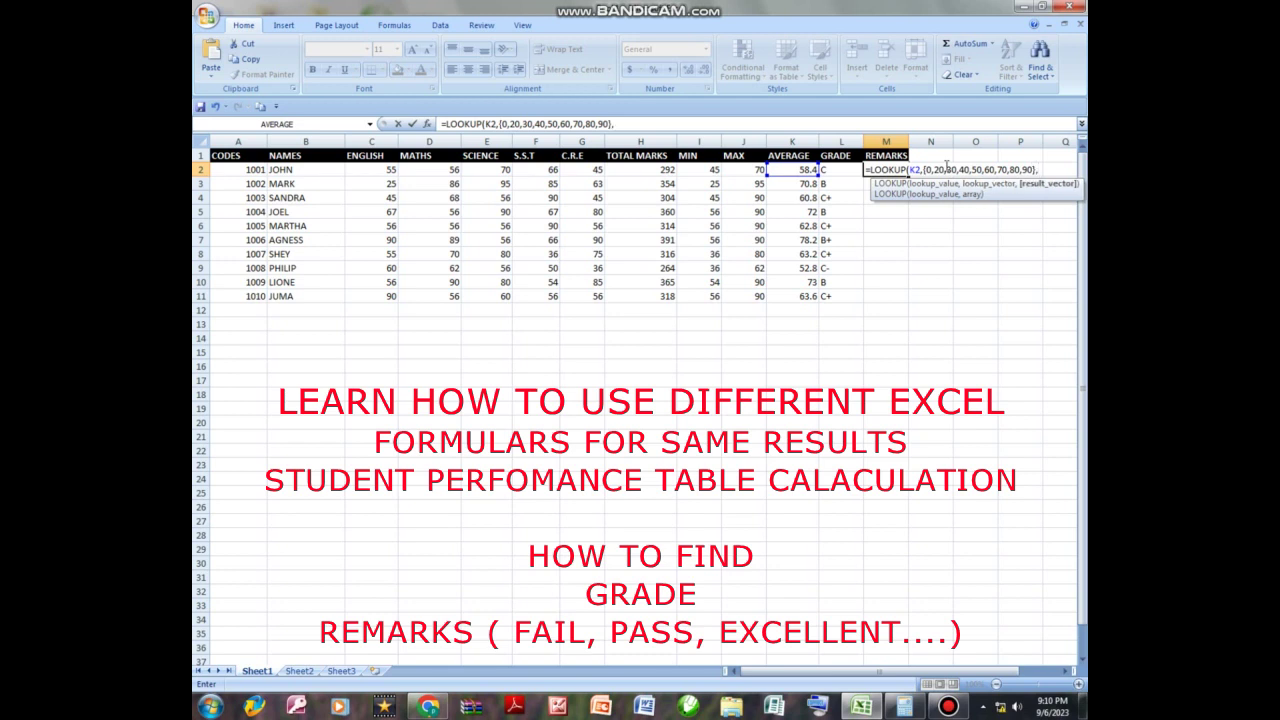
Step: Begin the result vector of the M2 LOOKUP formula with "FAIL","POOR","PASS","TRIAL"
type("{")
type("\"FAIL\",\"")
type("POO")
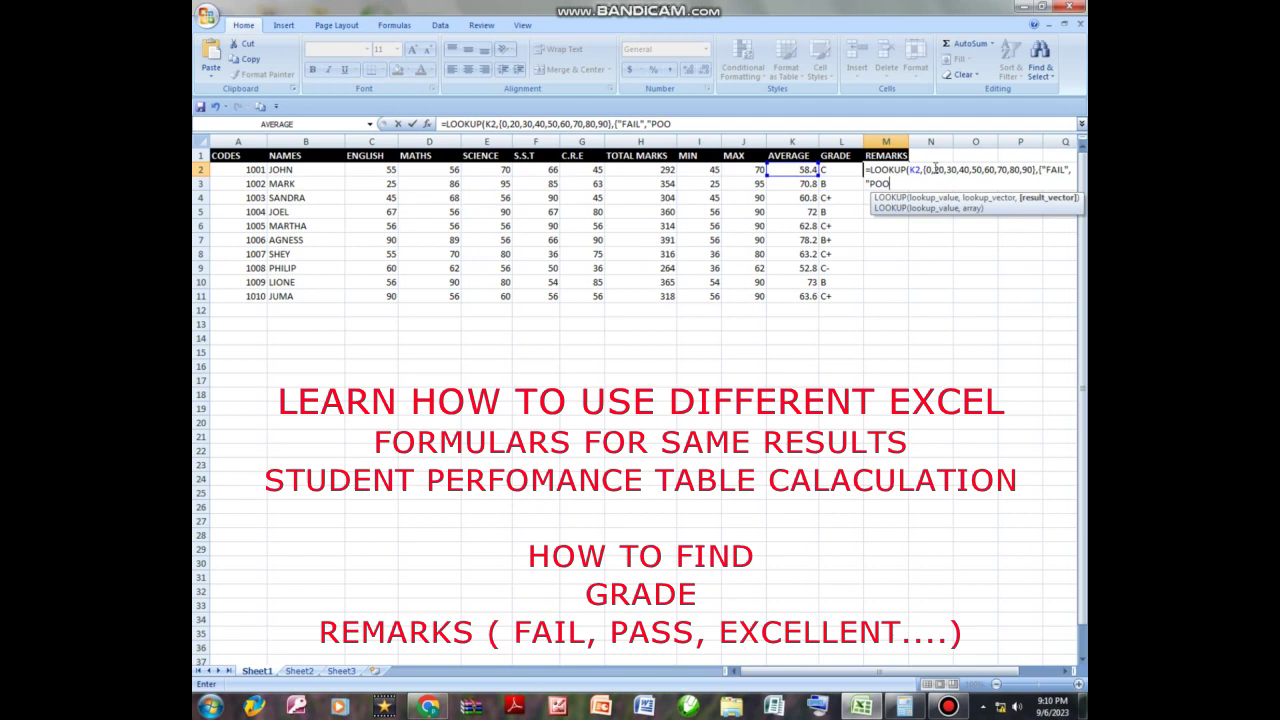
type("R\"")
type(",\"")
type("P")
type("ASS\",")
type("TRIAL")
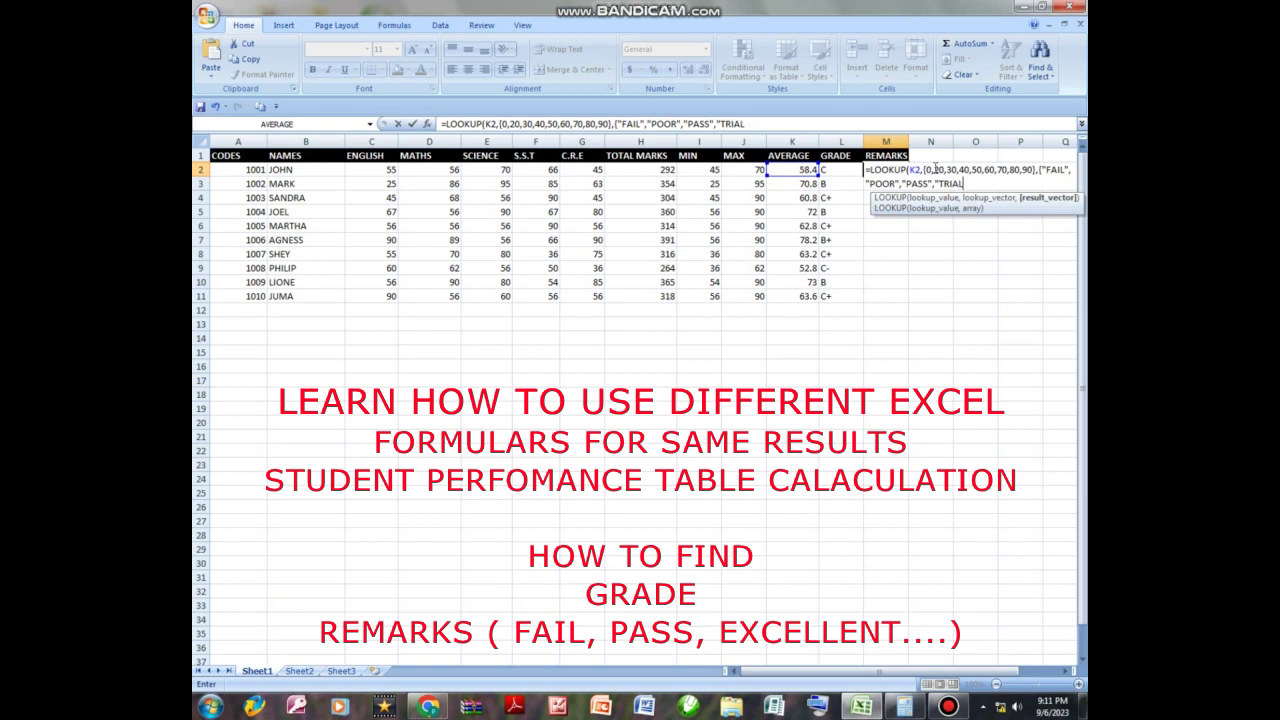
Step: Add "AVERAGE" to the result vector in M2 and erase the "GOOD" entry started after it
type("\",\"AVERAGE\",\"GOO")
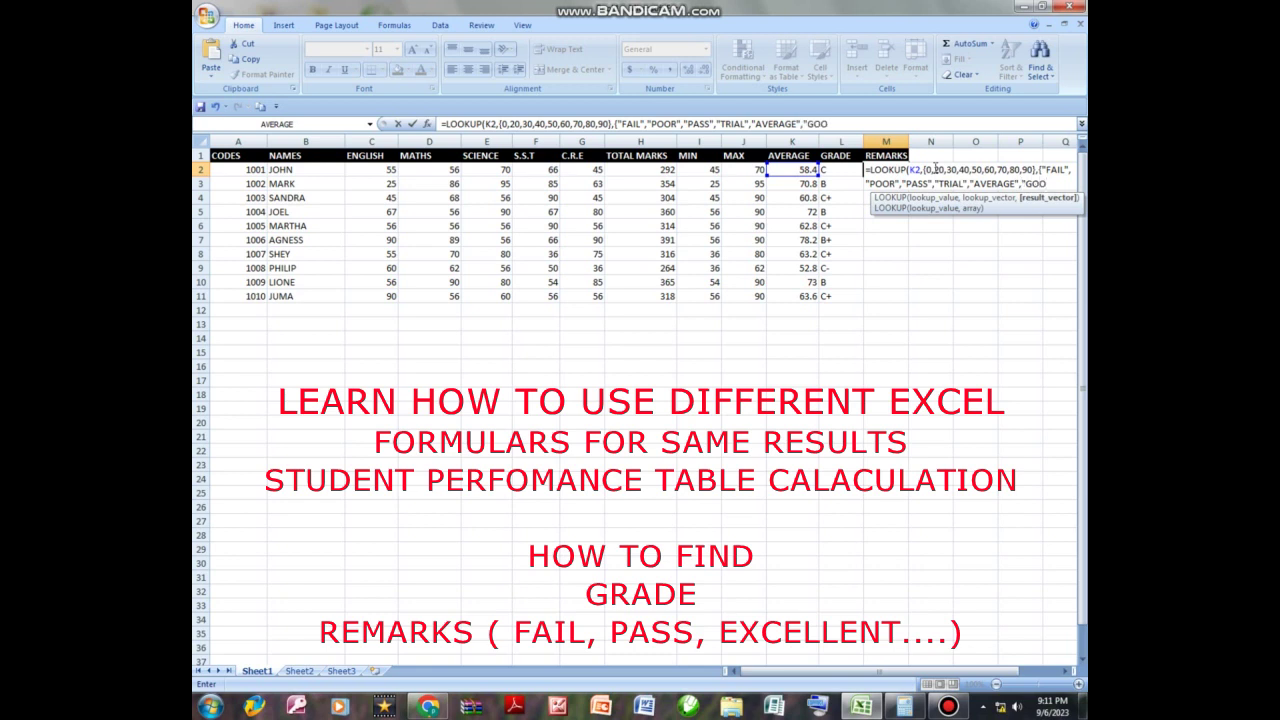
type("D")
type("\",")
type("\"")
type("V")
key("BackSpace")
key("BackSpace")
key("BackSpace")
key("BackSpace")
key("BackSpace")
key("BackSpace")
key("BackSpace")
key("BackSpace")
Step: Complete the result vector in M2 with "VGOOD" and "EXCELLENT", close the LOOKUP formula and enter it
type("VGOOD\",EXCELL")
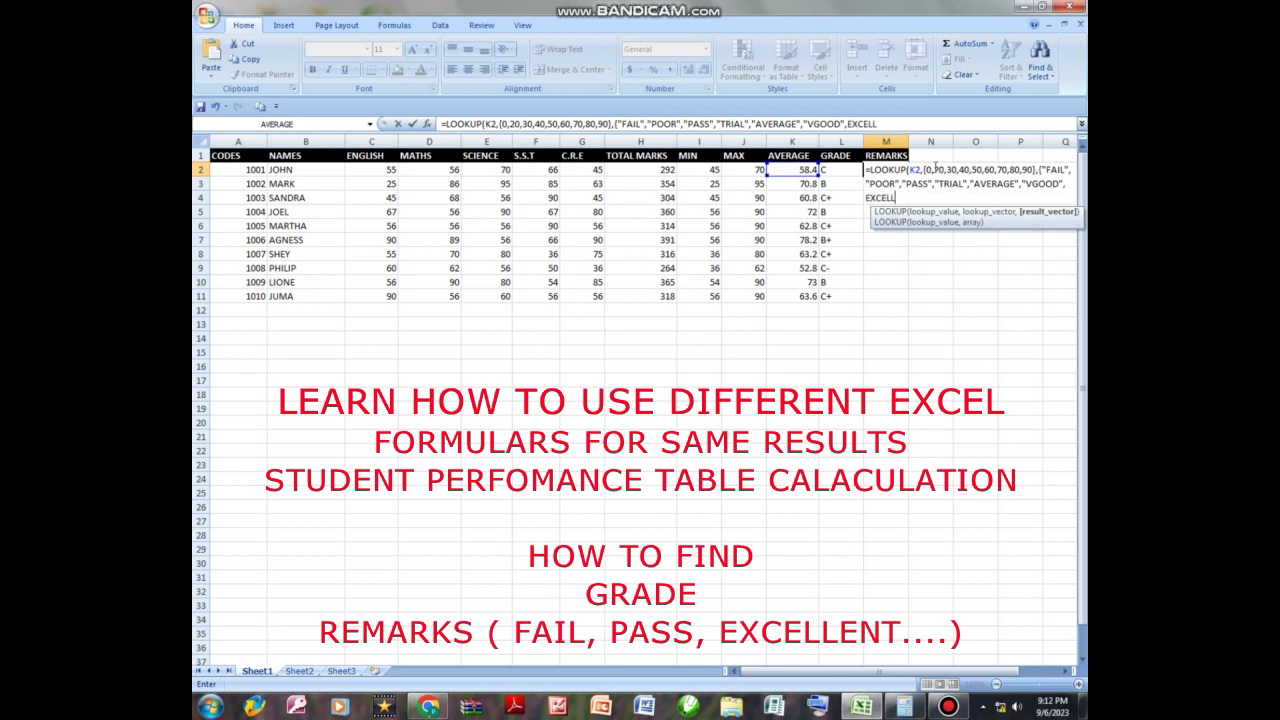
type("ENT\"")
type("}")
type(")")
key("Return")
Step: Fill the remarks formula from M2 down to M11 and widen column M to fit the remarks
left_click(889, 169)
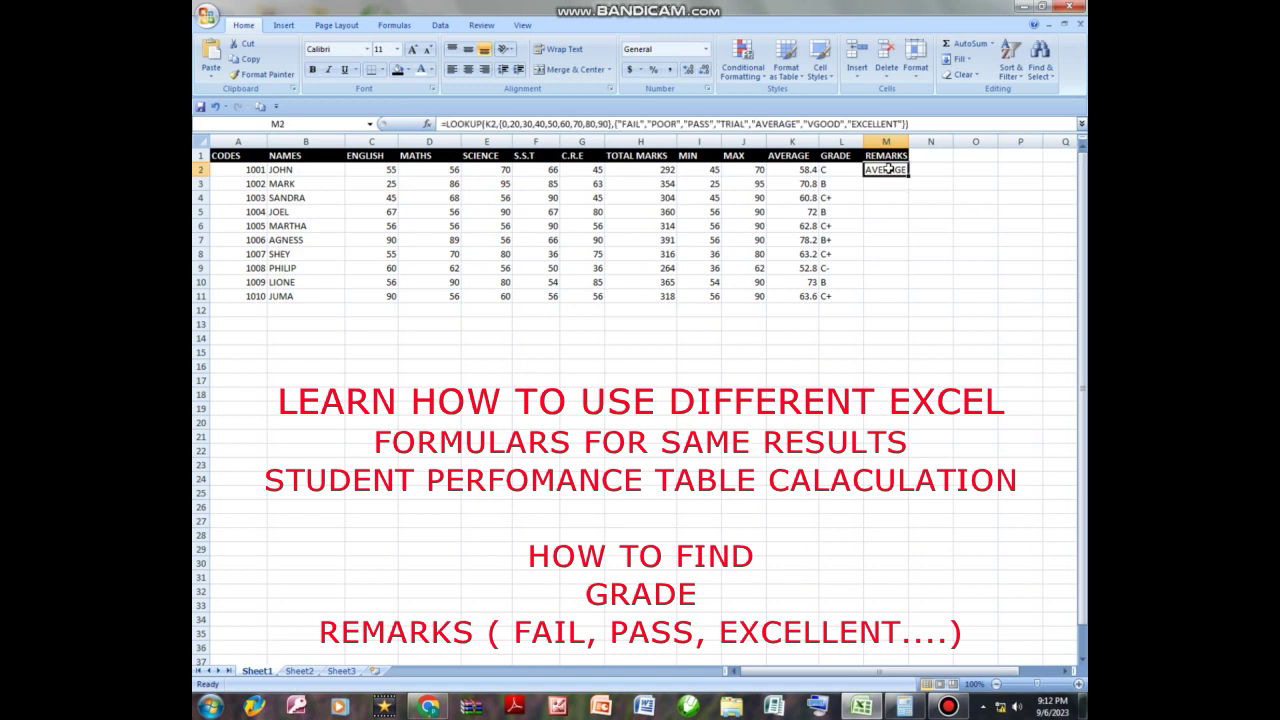
left_click_drag(907, 177, 906, 302)
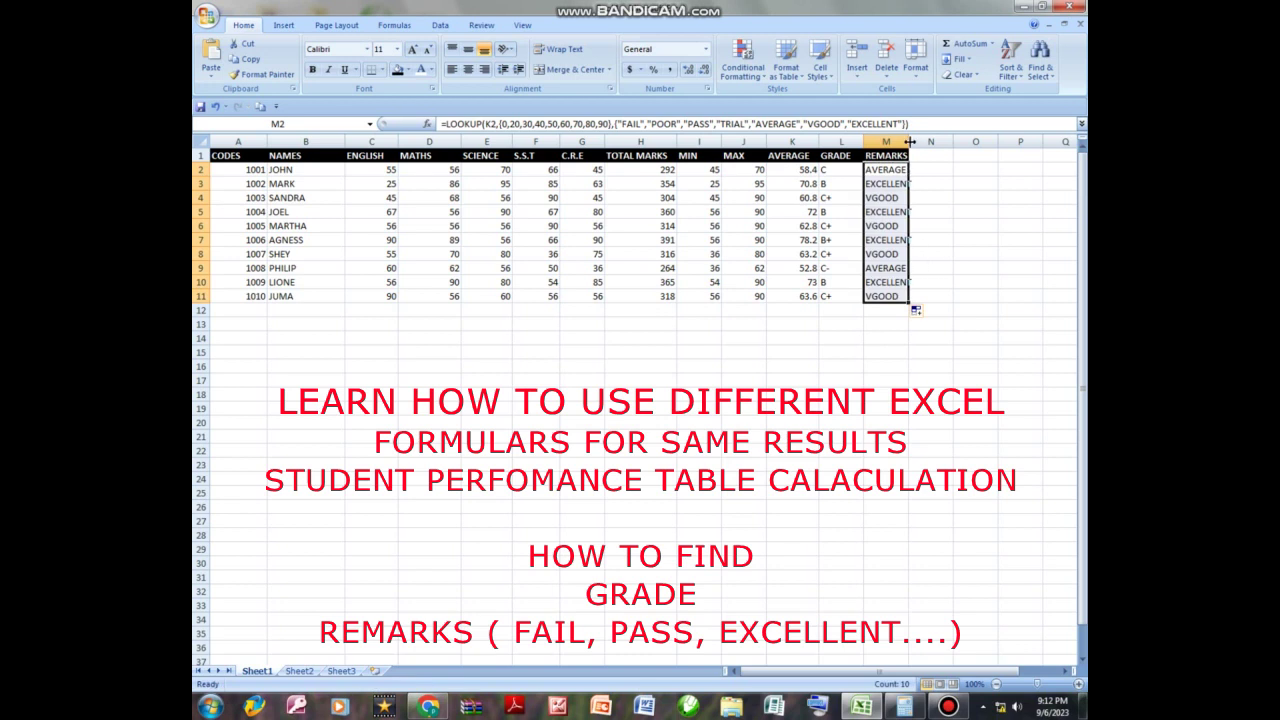
left_click_drag(910, 142, 910, 142)
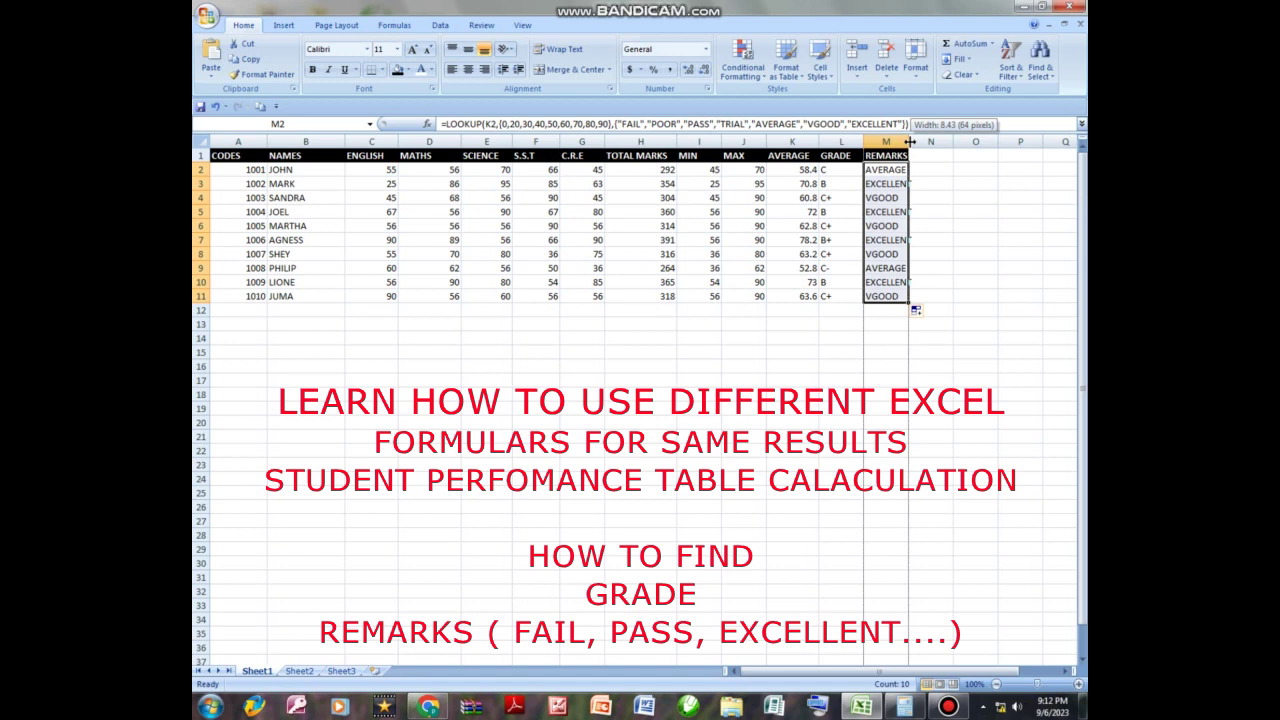
left_click_drag(909, 142, 919, 142)
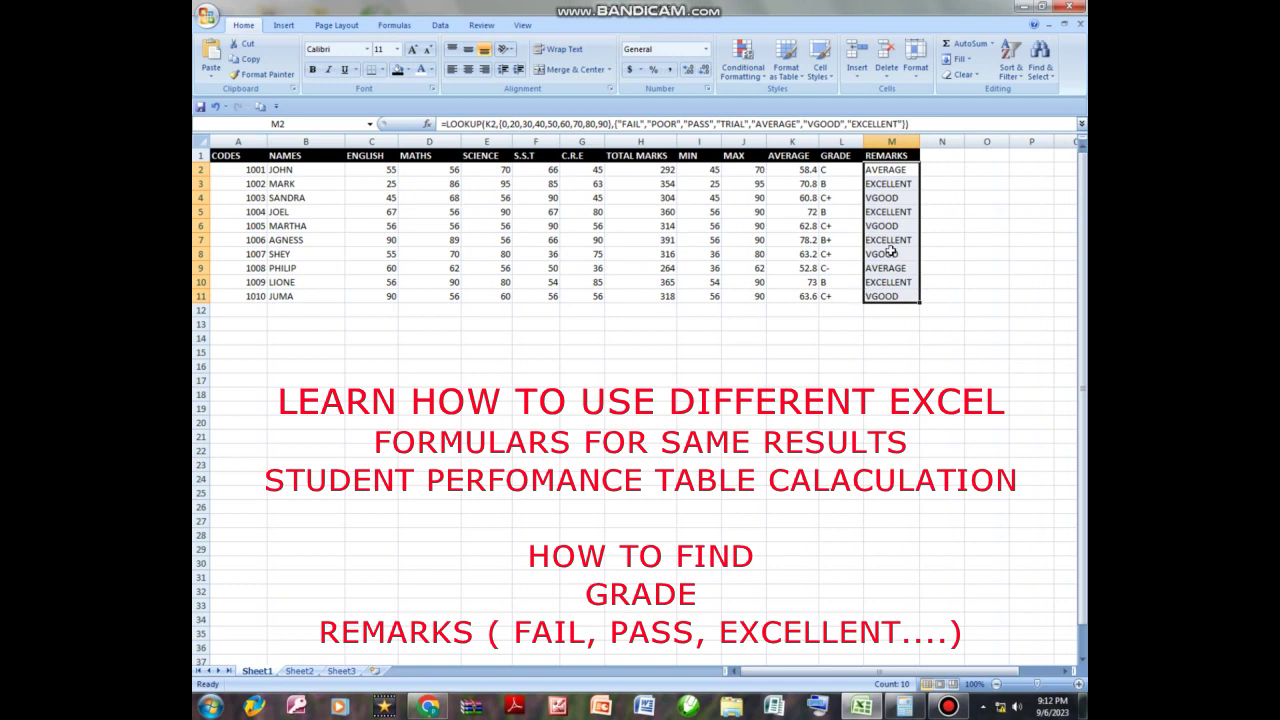
left_click(897, 283)
left_click(897, 297)
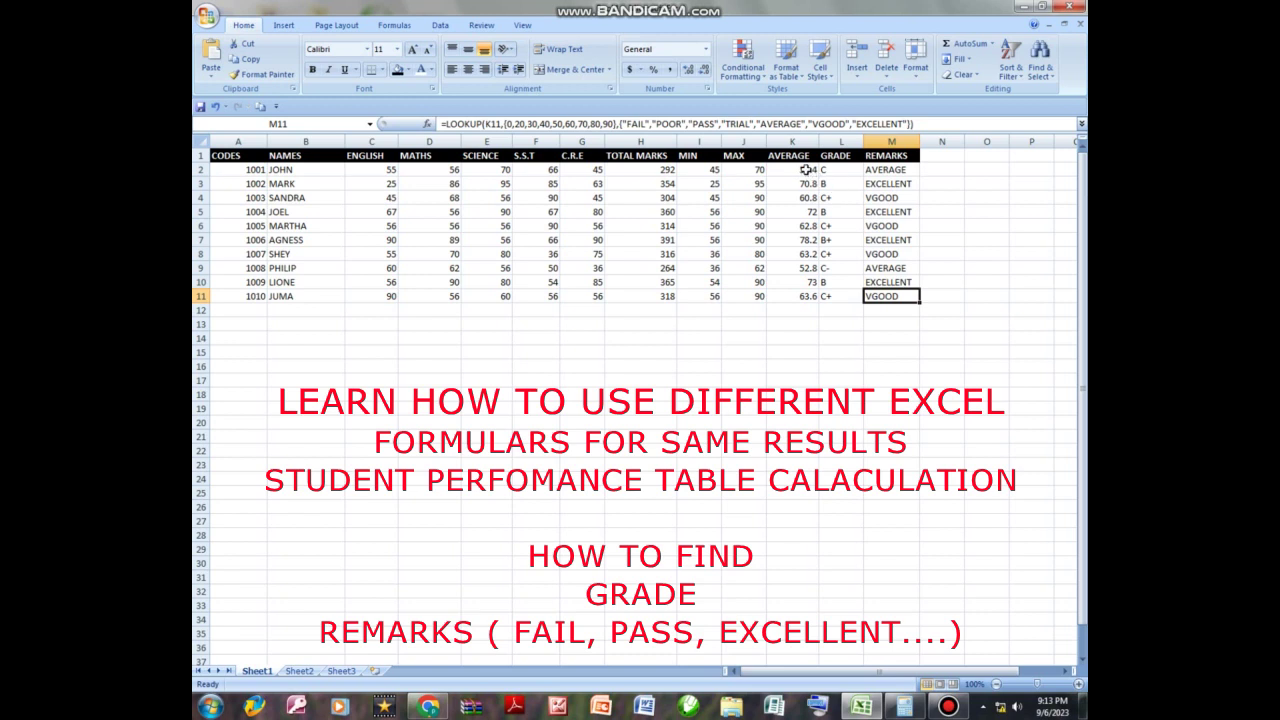
Step: Sort the student table by total marks (H2:H11) from largest to smallest, expanding the selection to the adjacent columns
left_click_drag(802, 170, 800, 298)
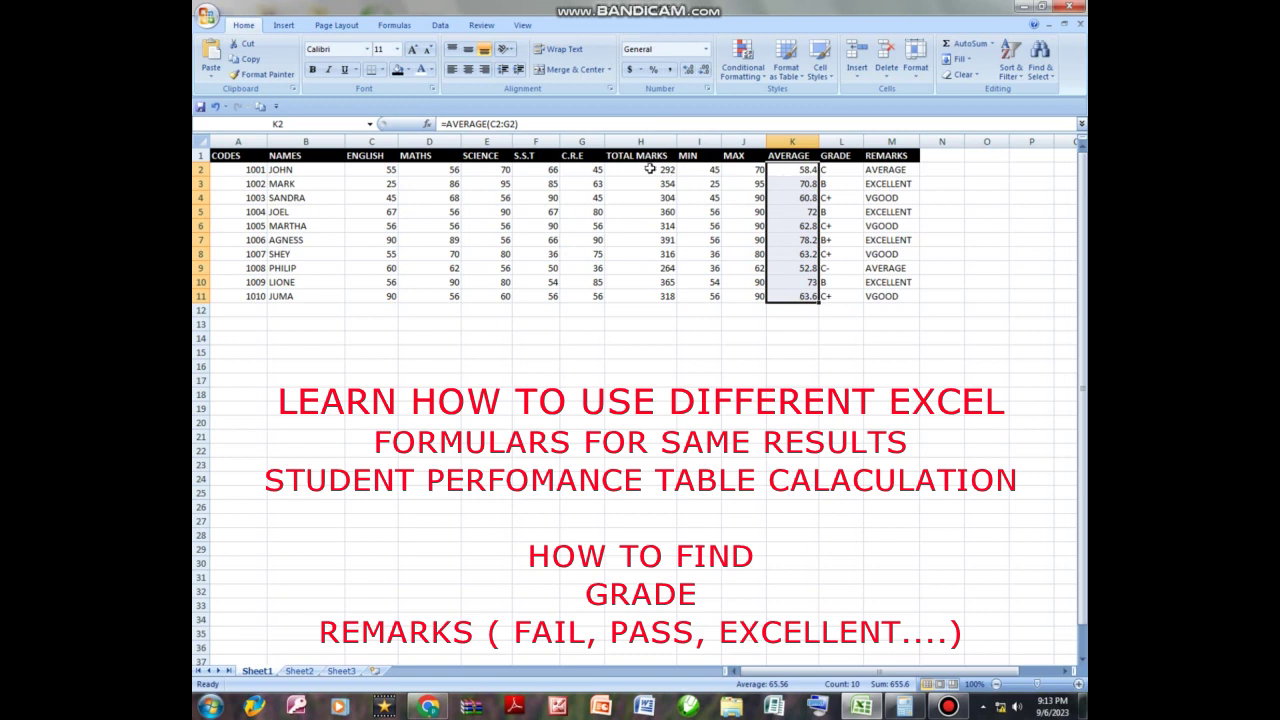
left_click_drag(649, 169, 652, 297)
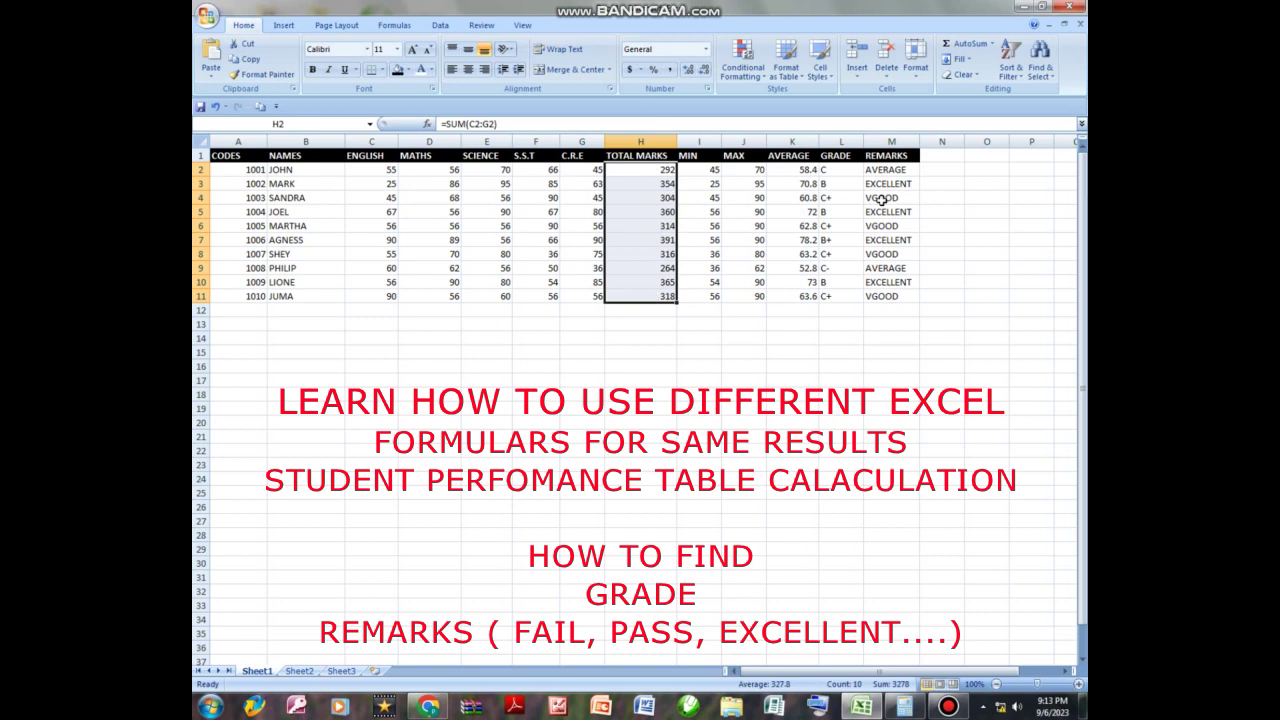
left_click(1010, 68)
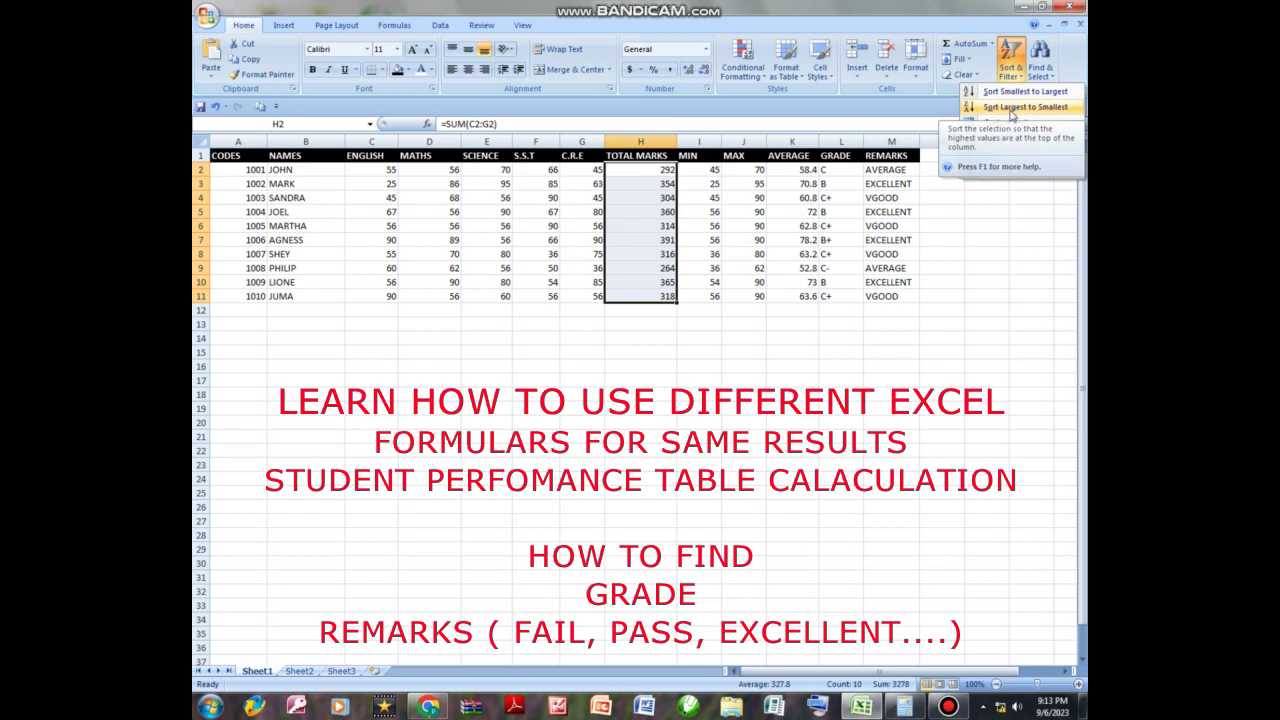
left_click(1015, 107)
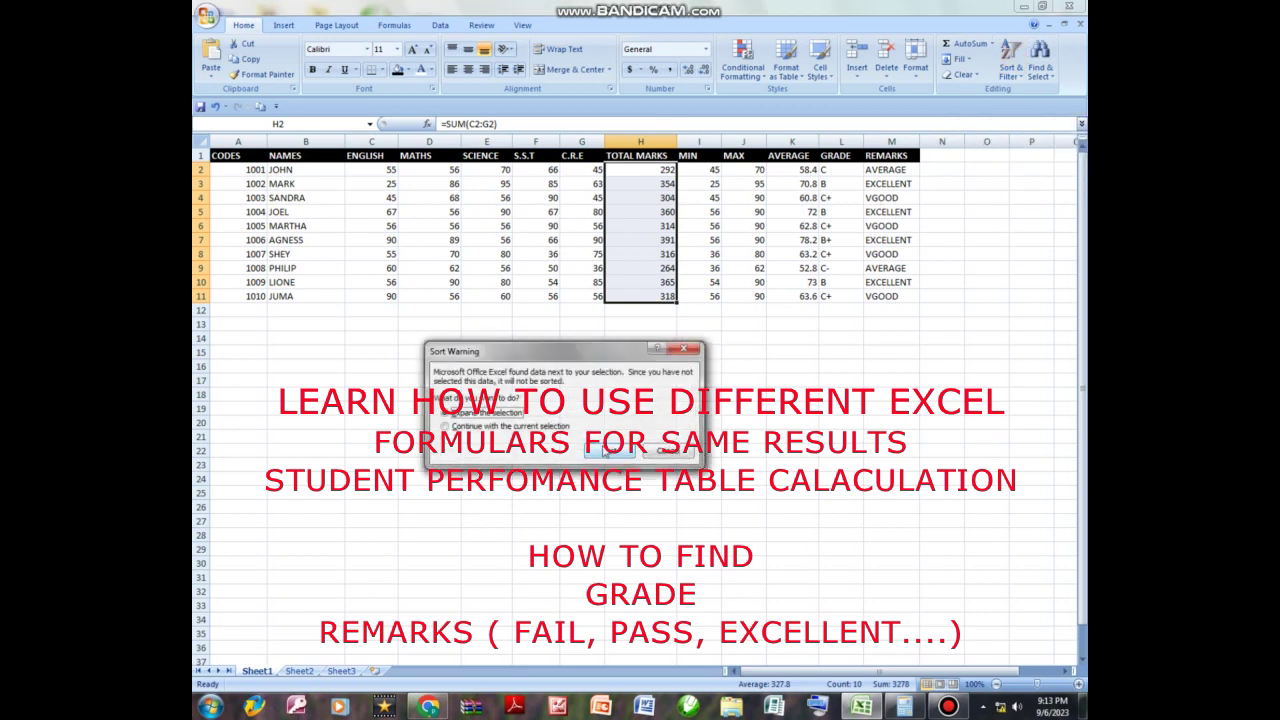
left_click(607, 450)
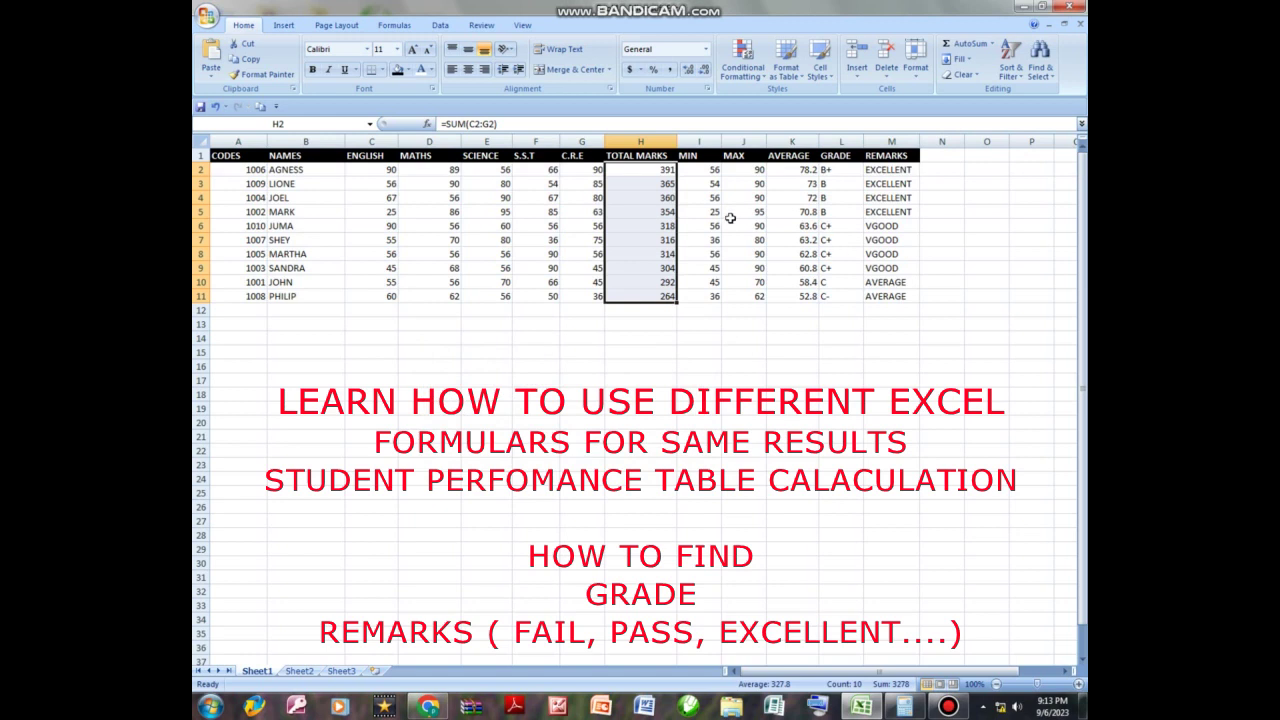
Step: Extend the total, min, max, average, grade and remarks formulas from H11:M11 down to row 14
left_click(842, 184)
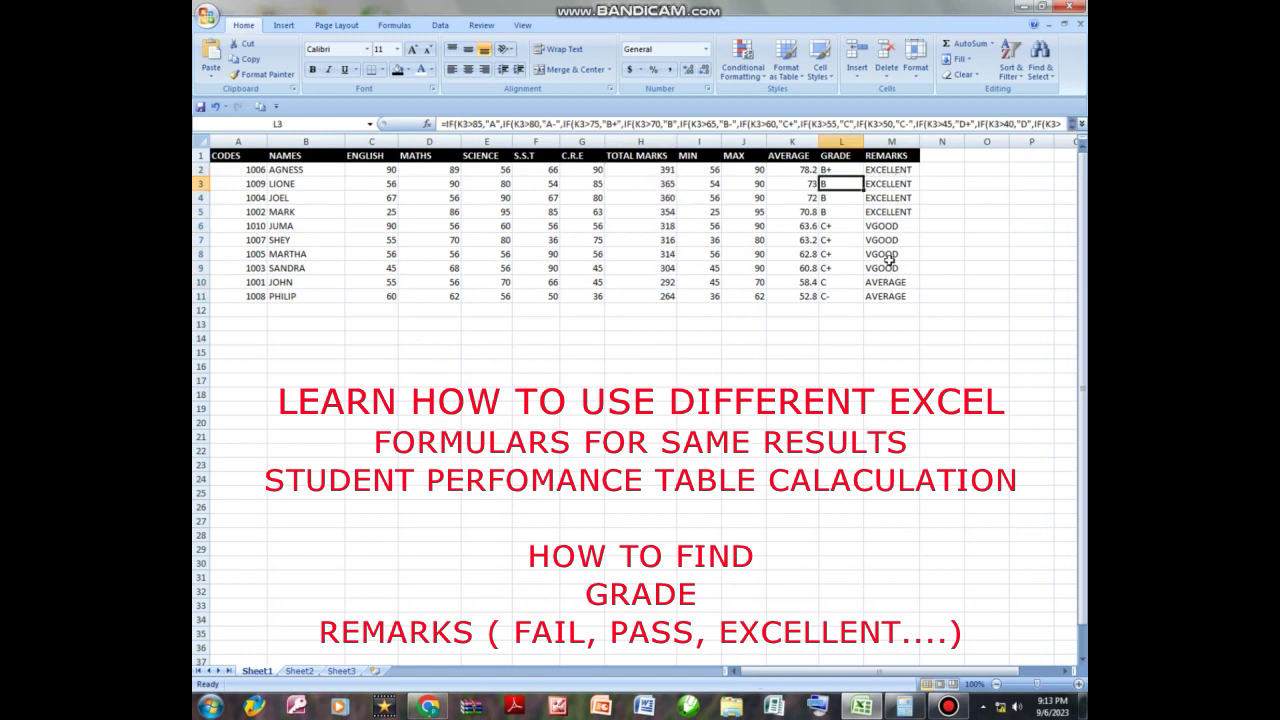
left_click(846, 297)
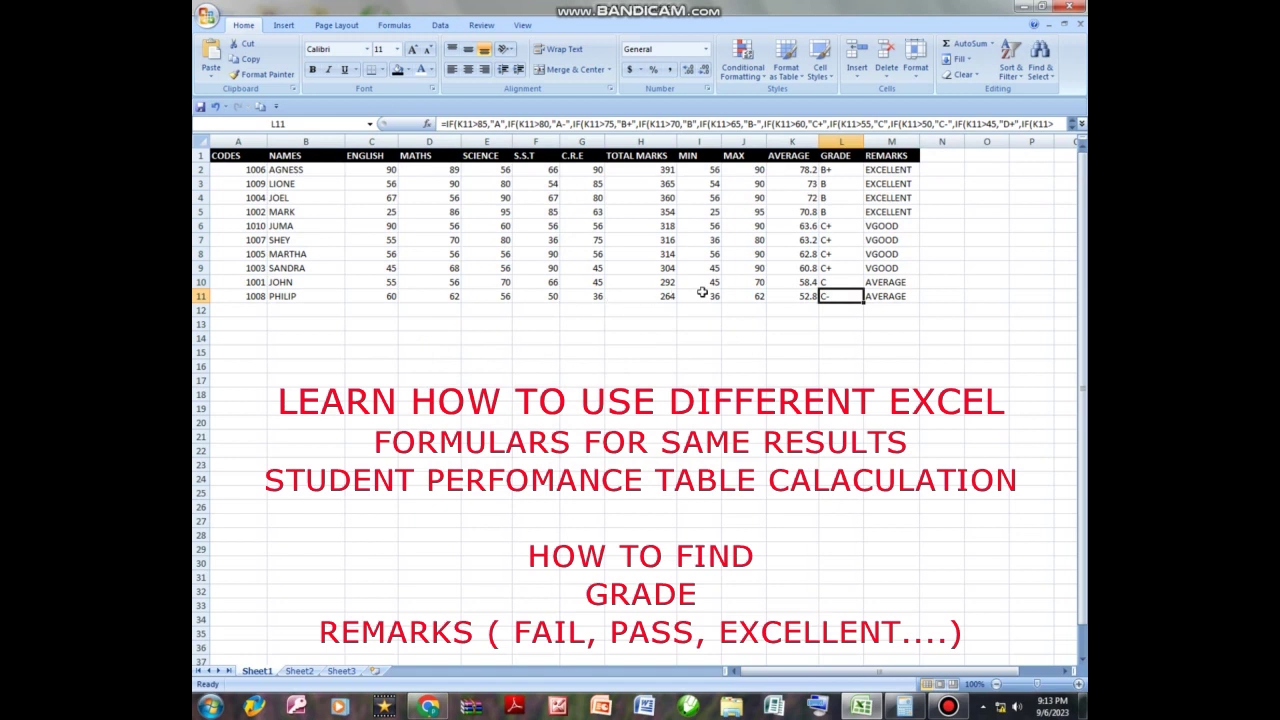
left_click(660, 297)
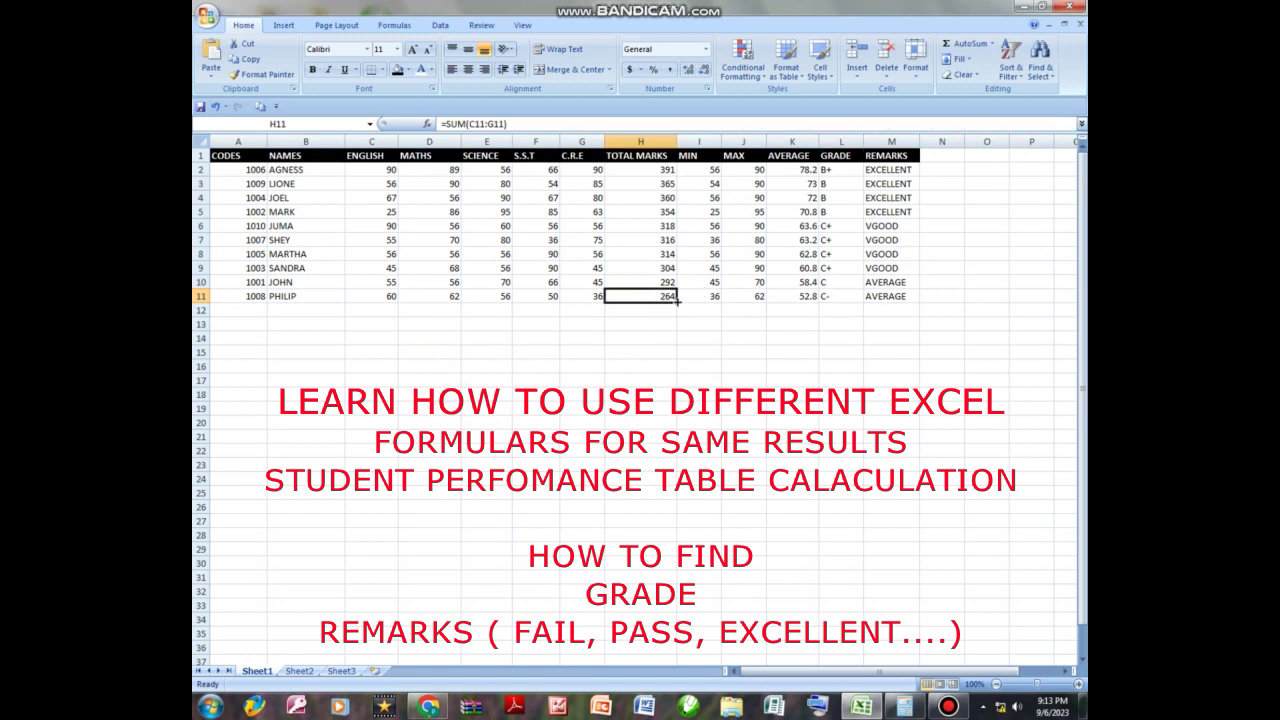
left_click_drag(662, 296, 911, 352)
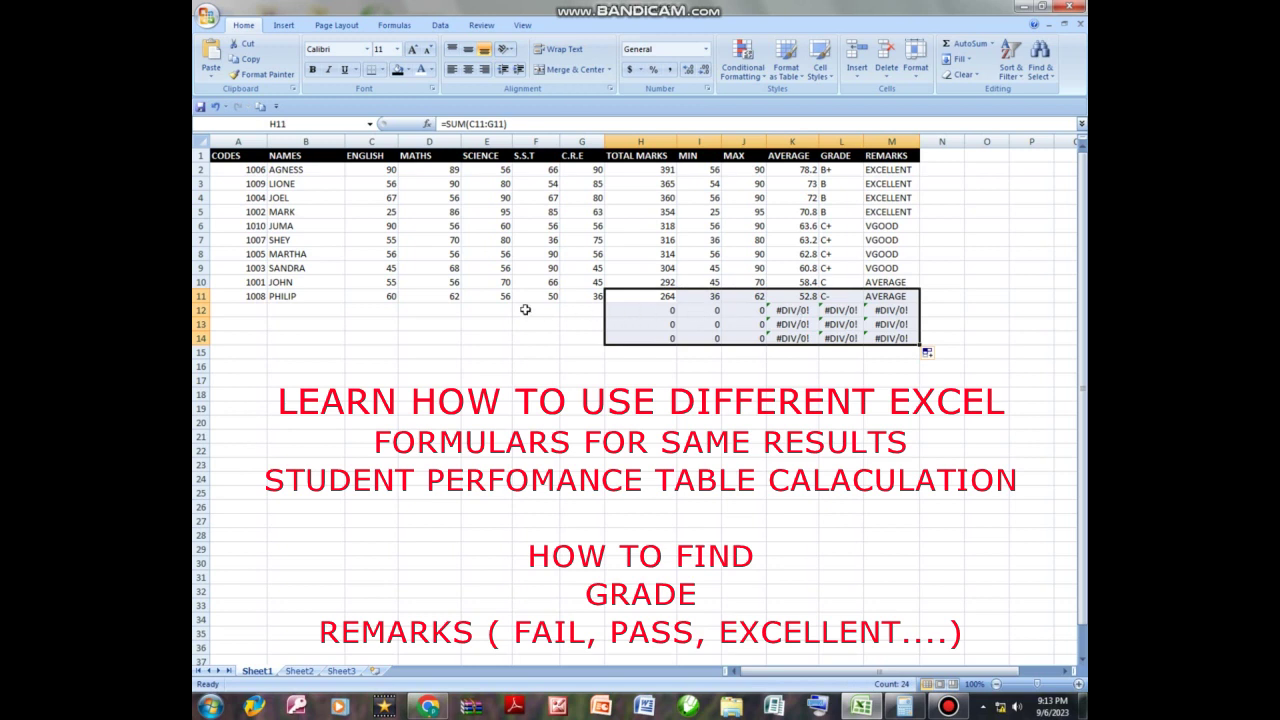
Step: Enter the row 12 marks: English 89, Maths 56, Science 56, S.S.T 56 and C.R.E 56
left_click(387, 309)
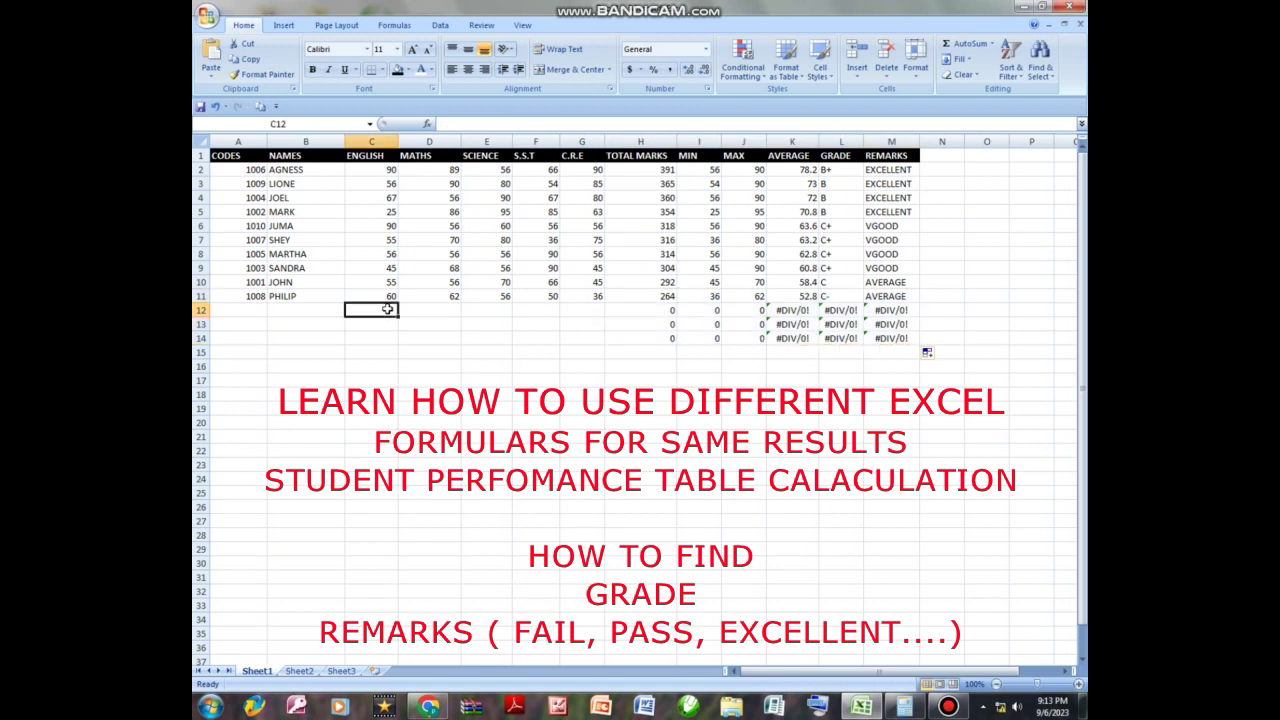
type("89")
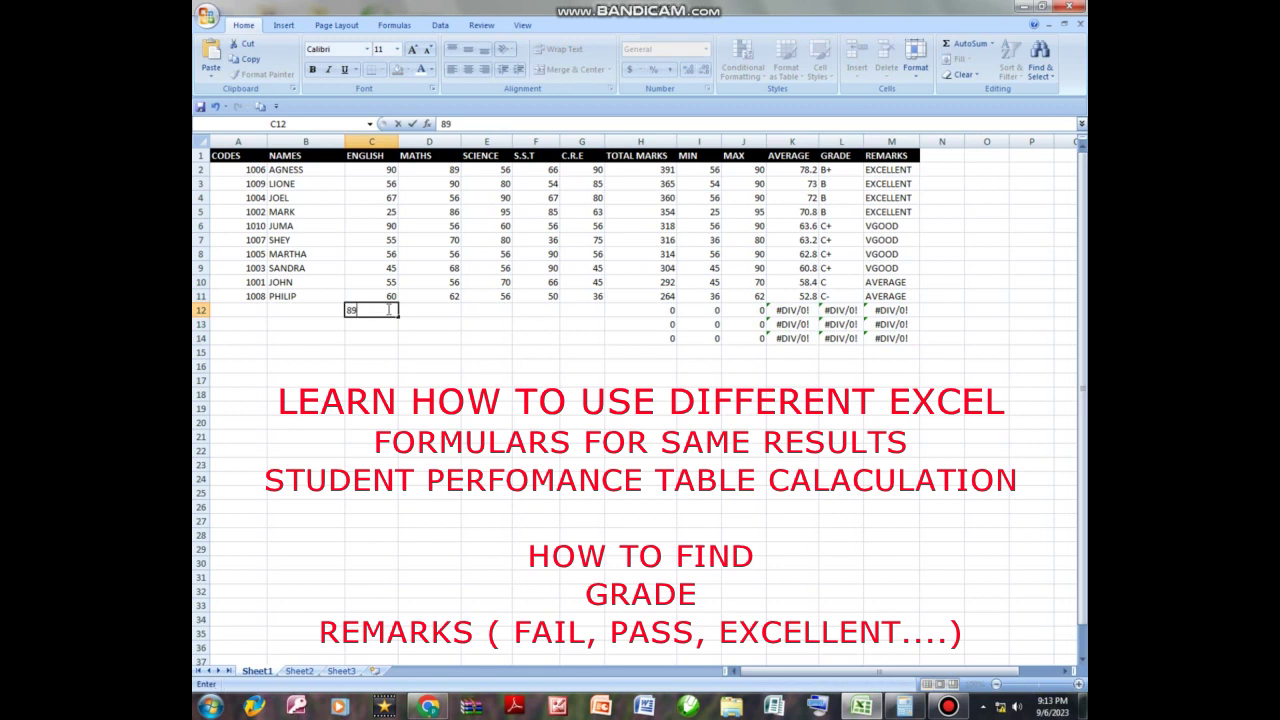
key("Tab")
type("56")
key("Tab")
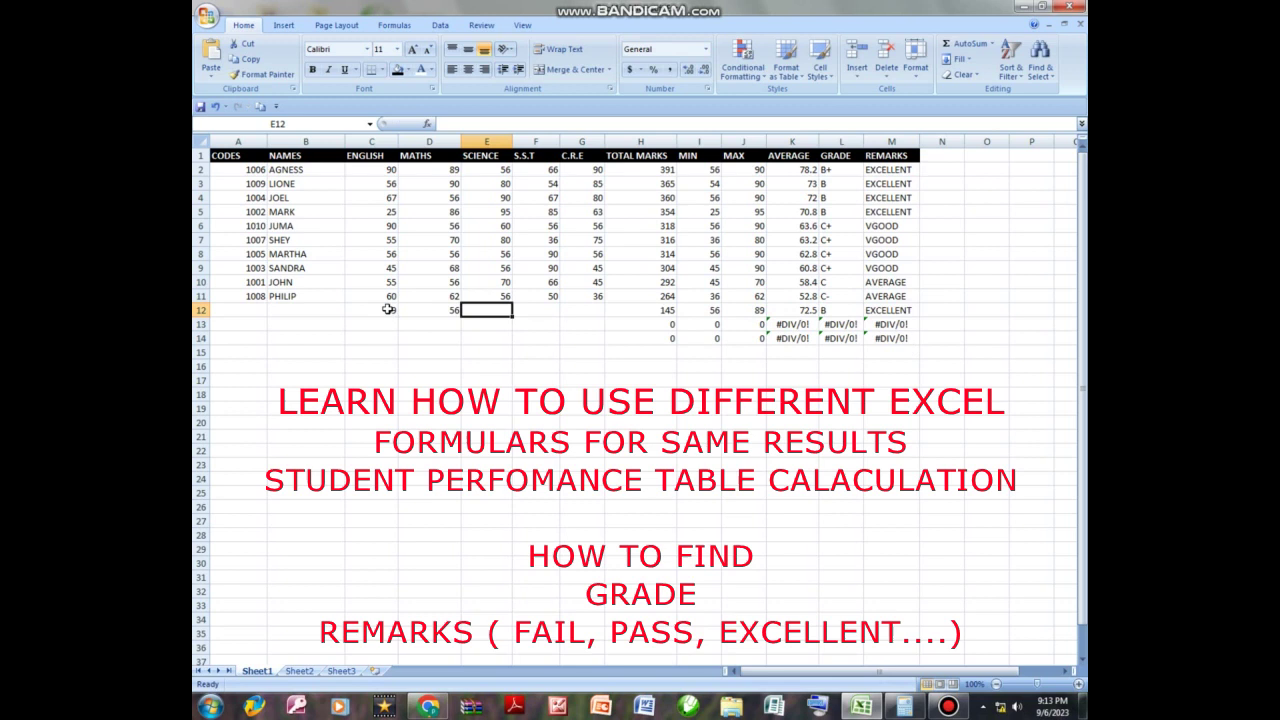
type("56")
key("Return")
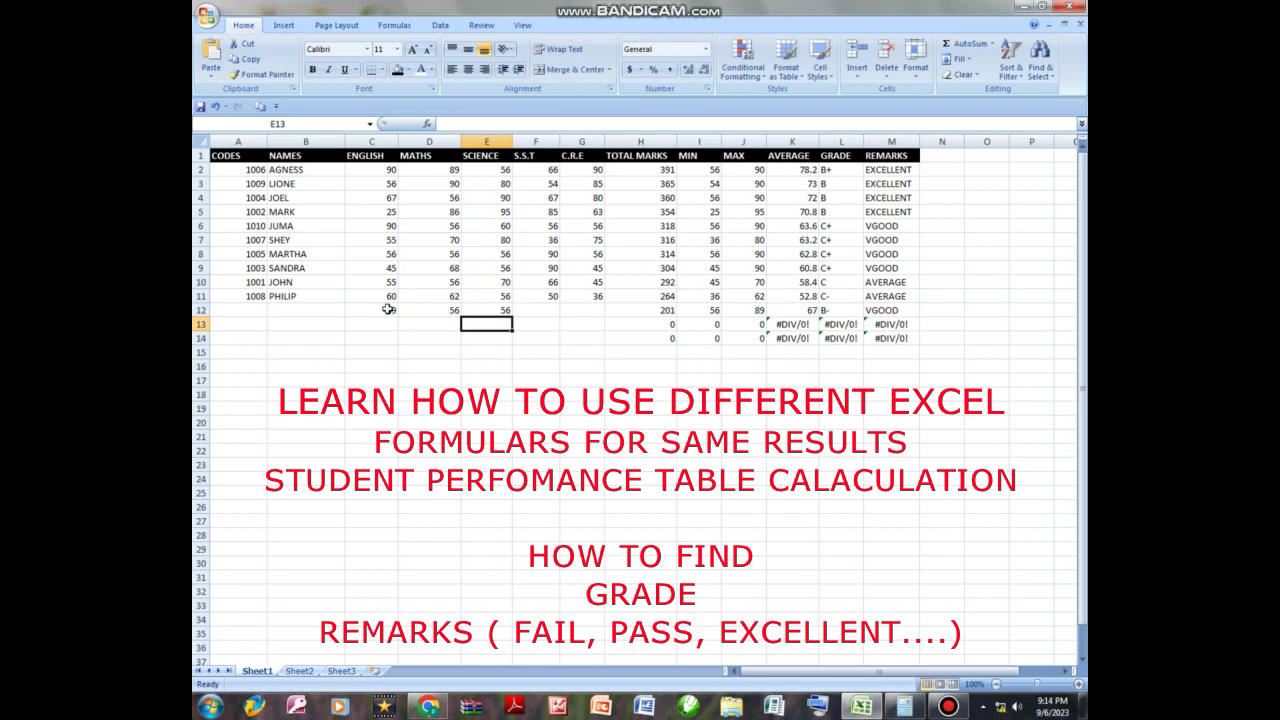
key("Up")
key("Right")
type("56")
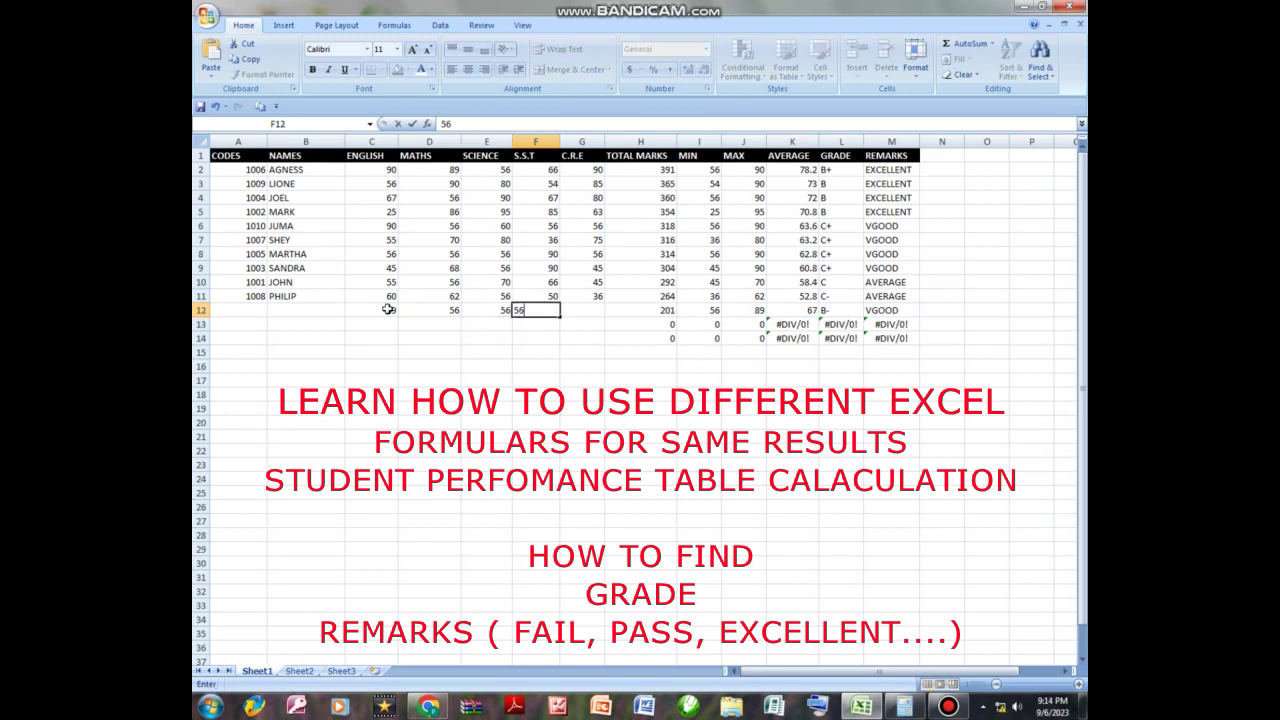
key("Tab")
type("56")
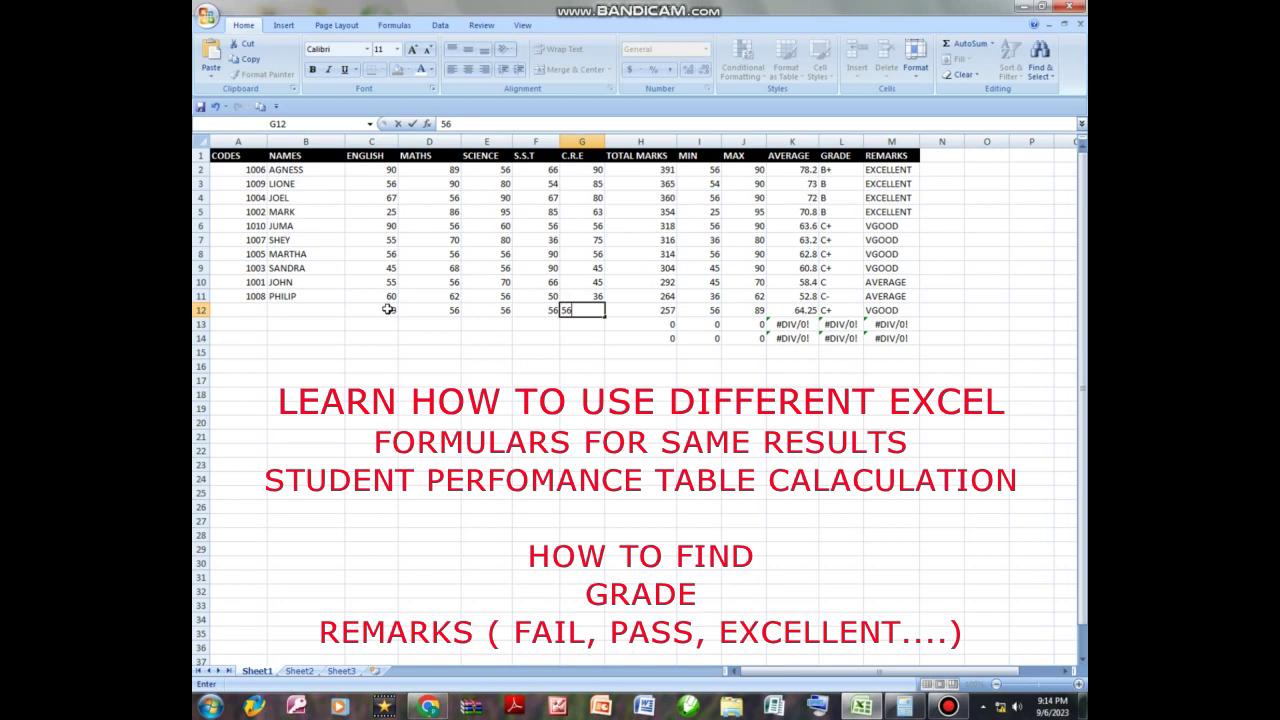
key("Return")
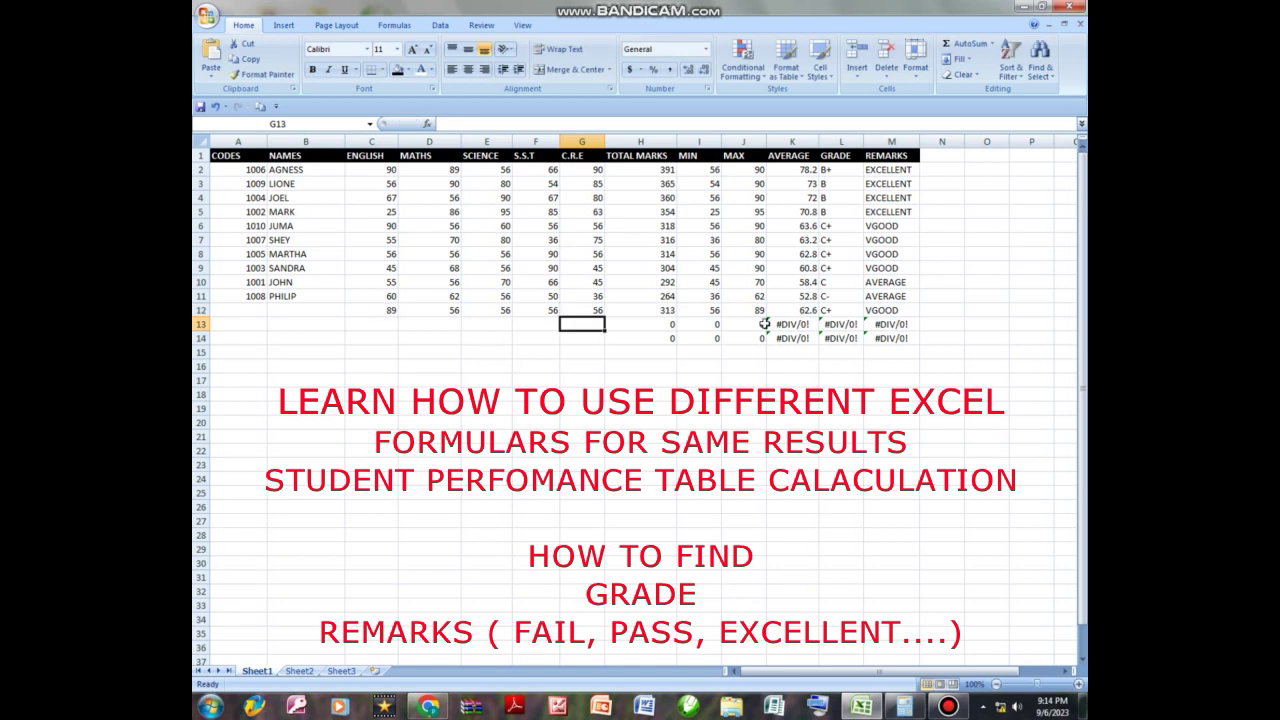
Step: Enter the row 13 marks: English 45, Maths 58, Science 45, S.S.T 62 and C.R.E 80
left_click(382, 323)
type("45")
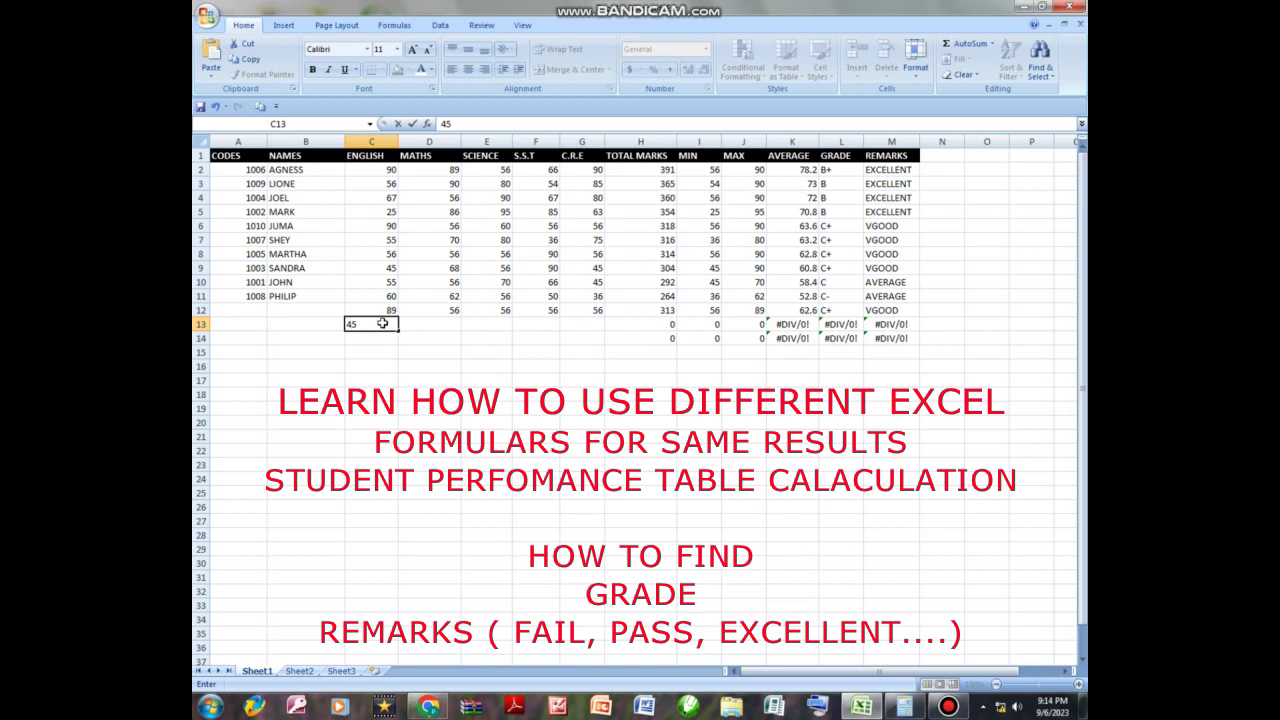
key("Return")
key("Right")
key("Up")
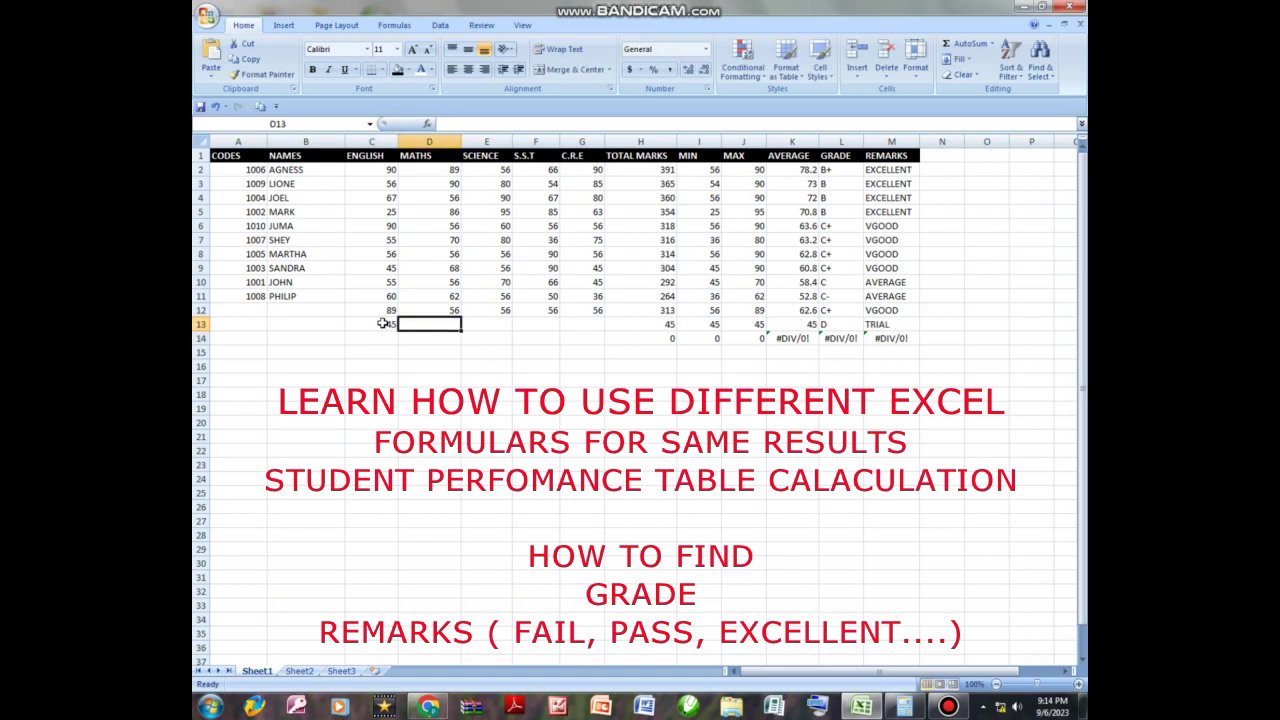
type("58")
key("Tab")
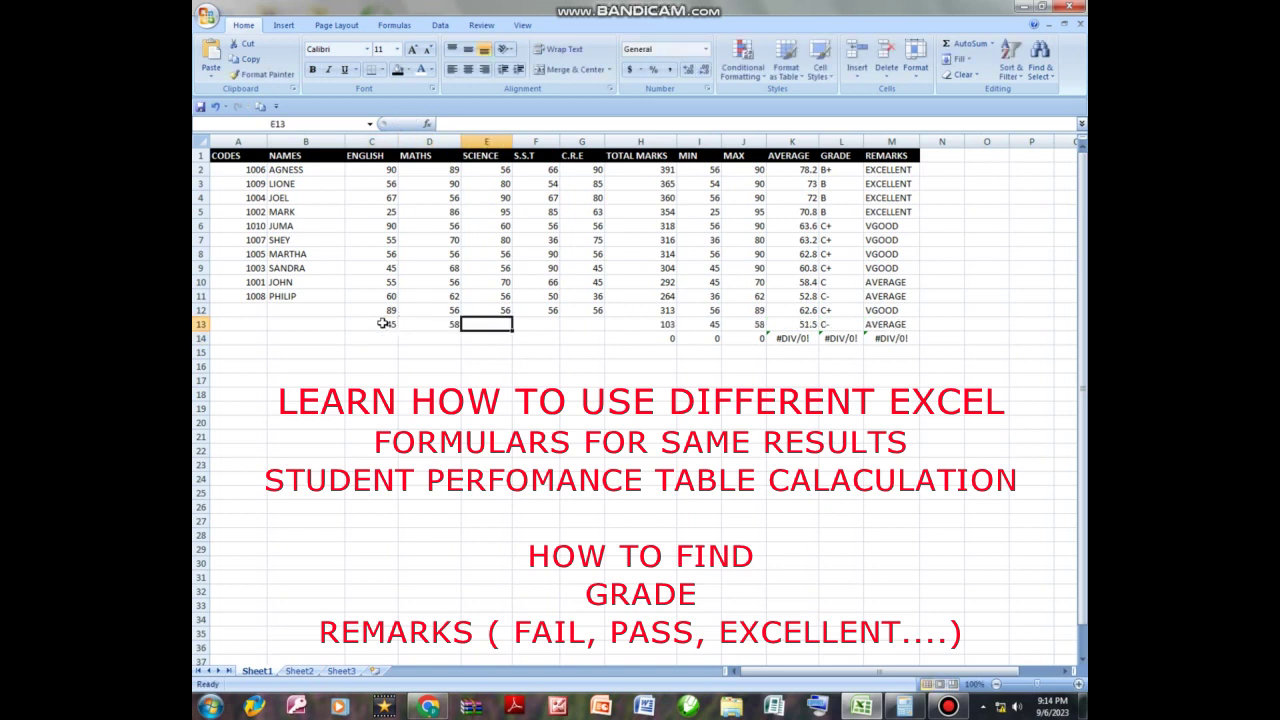
type("45")
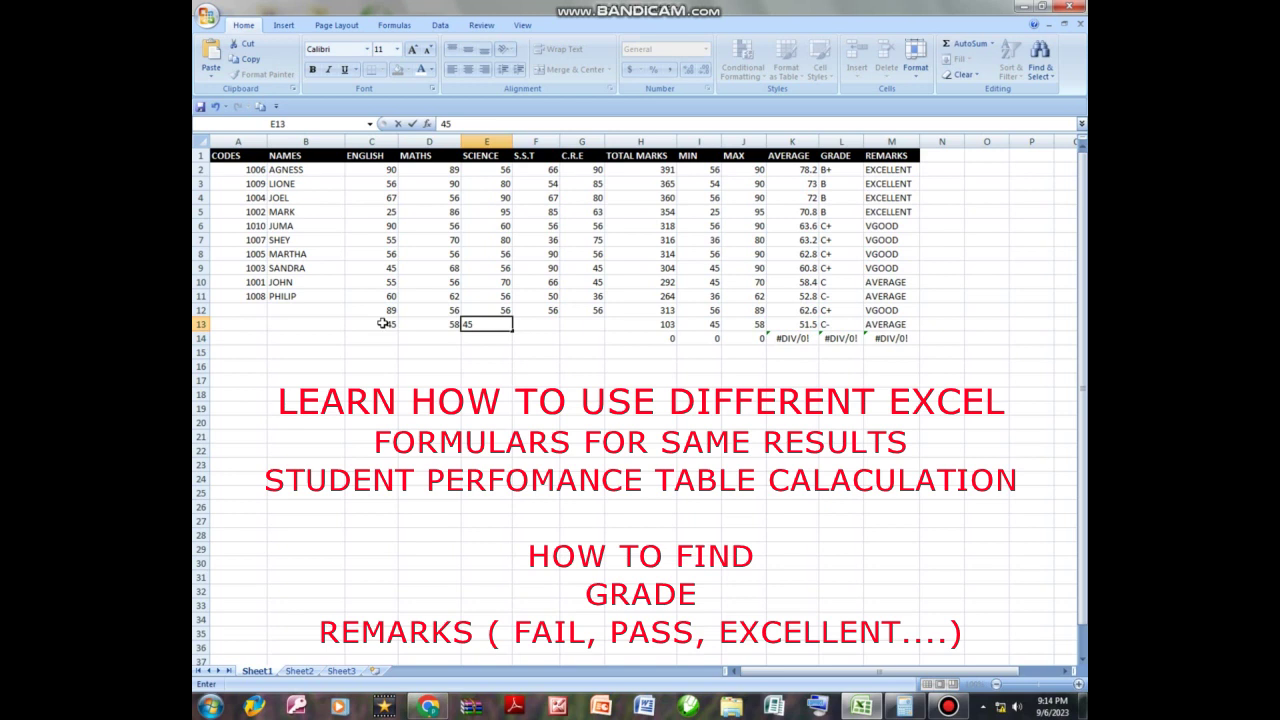
key("Tab")
type("62")
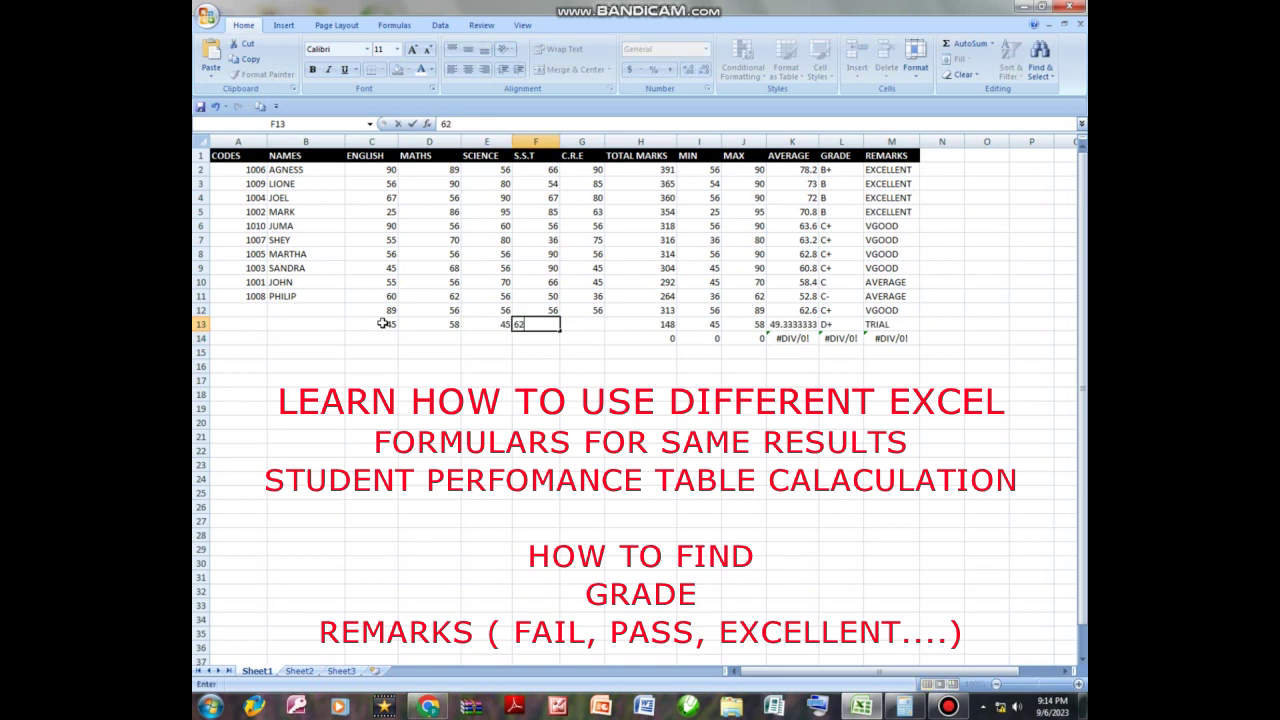
key("Tab")
type("80")
key("Return")
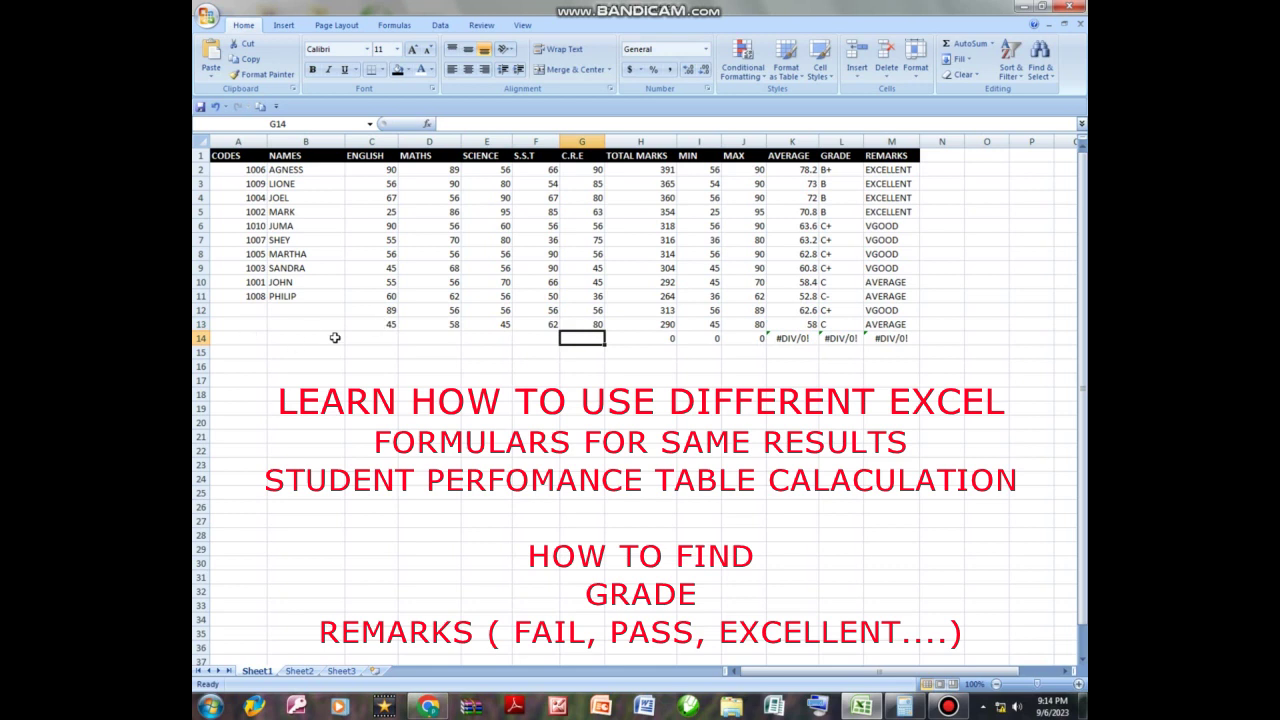
Step: Enter the row 14 marks: English 45, Maths 56, Science 82, S.S.T 56 and C.R.E 62
left_click(364, 337)
type("45")
key("Tab")
type("56")
key("Tab")
type("82")
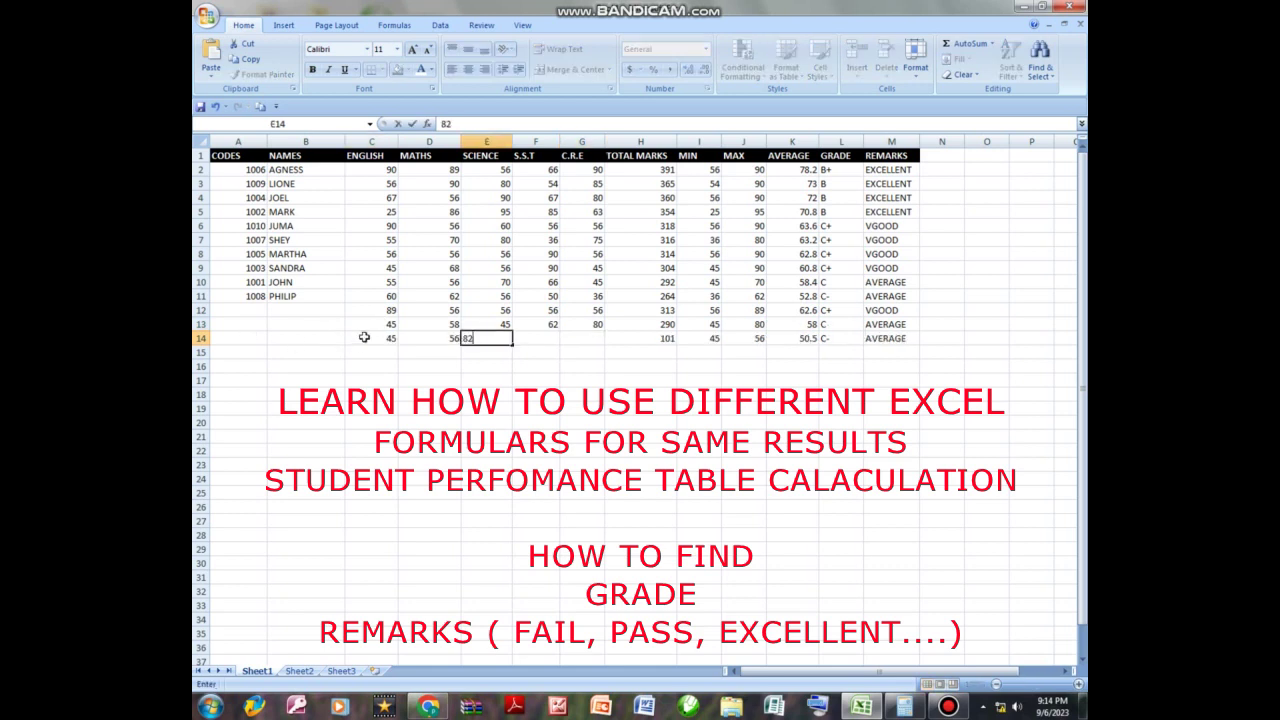
key("Tab")
type("56")
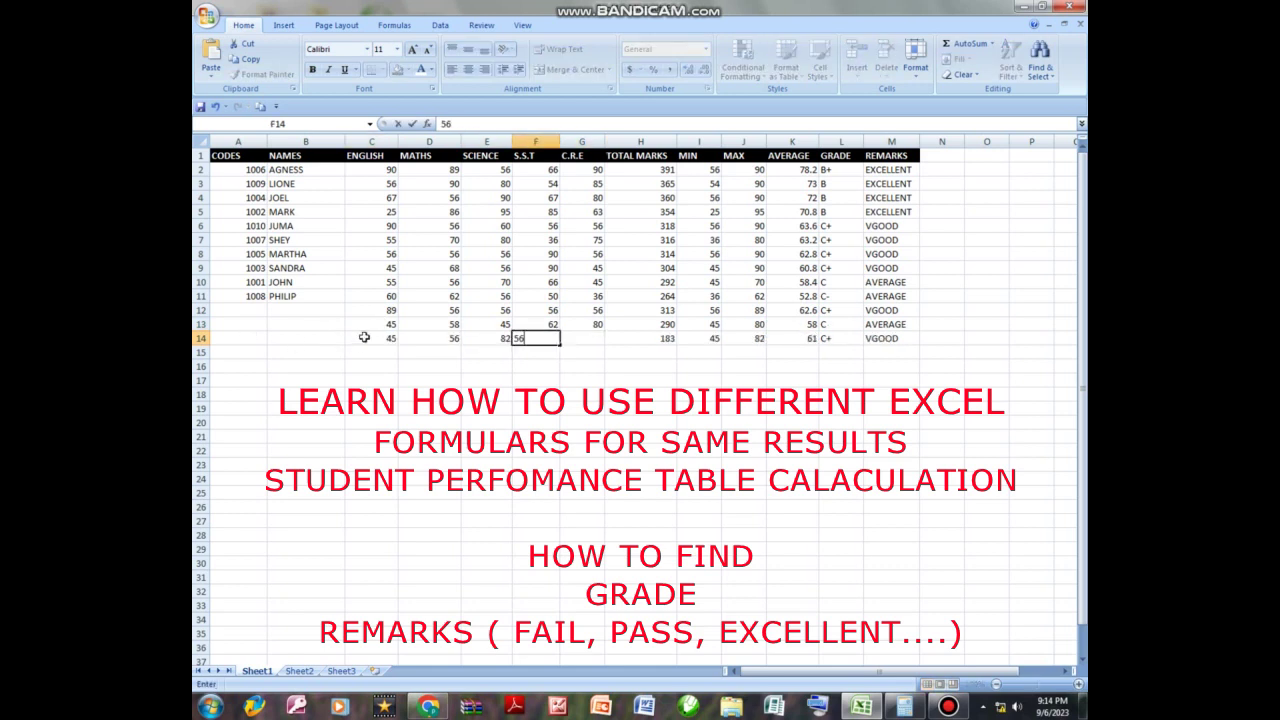
key("Tab")
type("62")
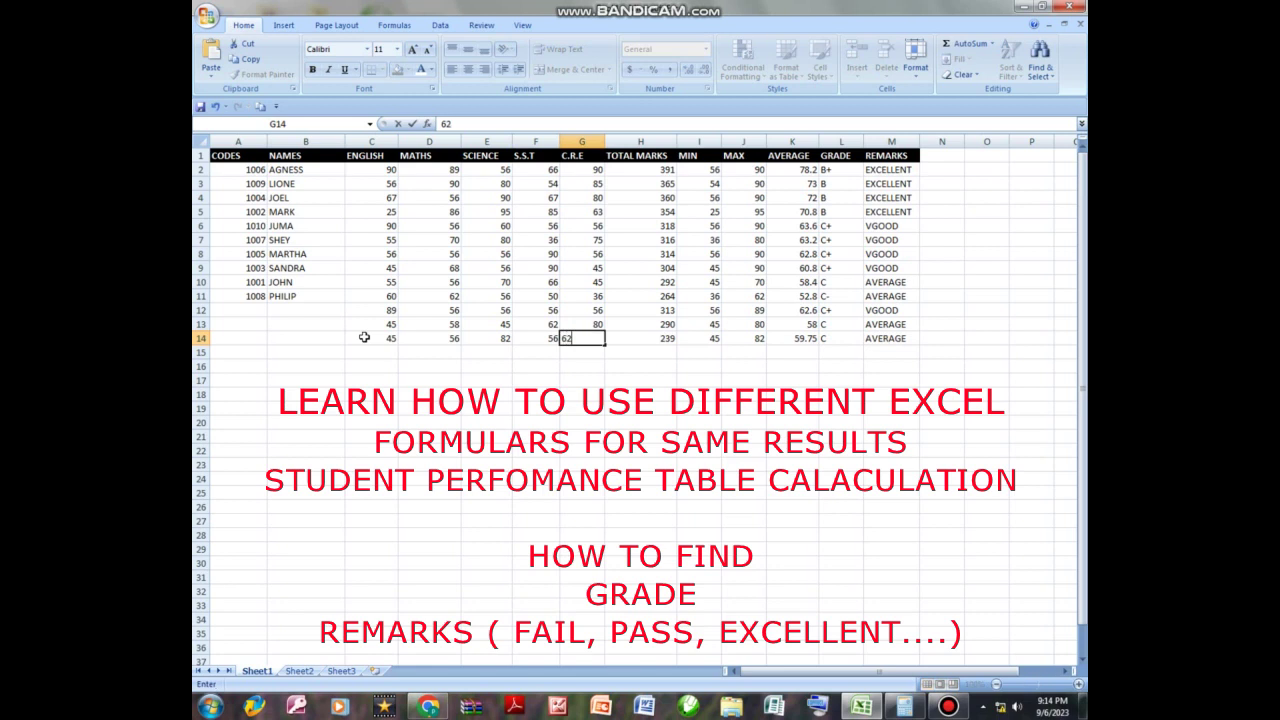
key("Tab")
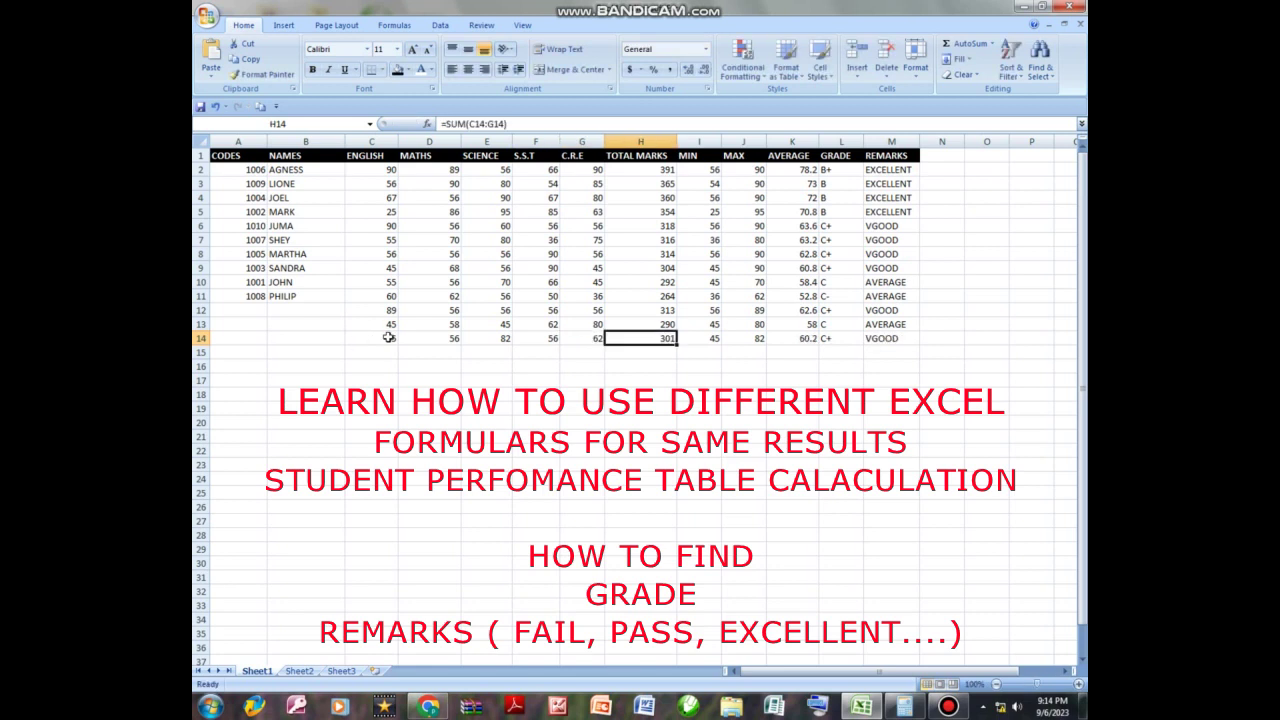